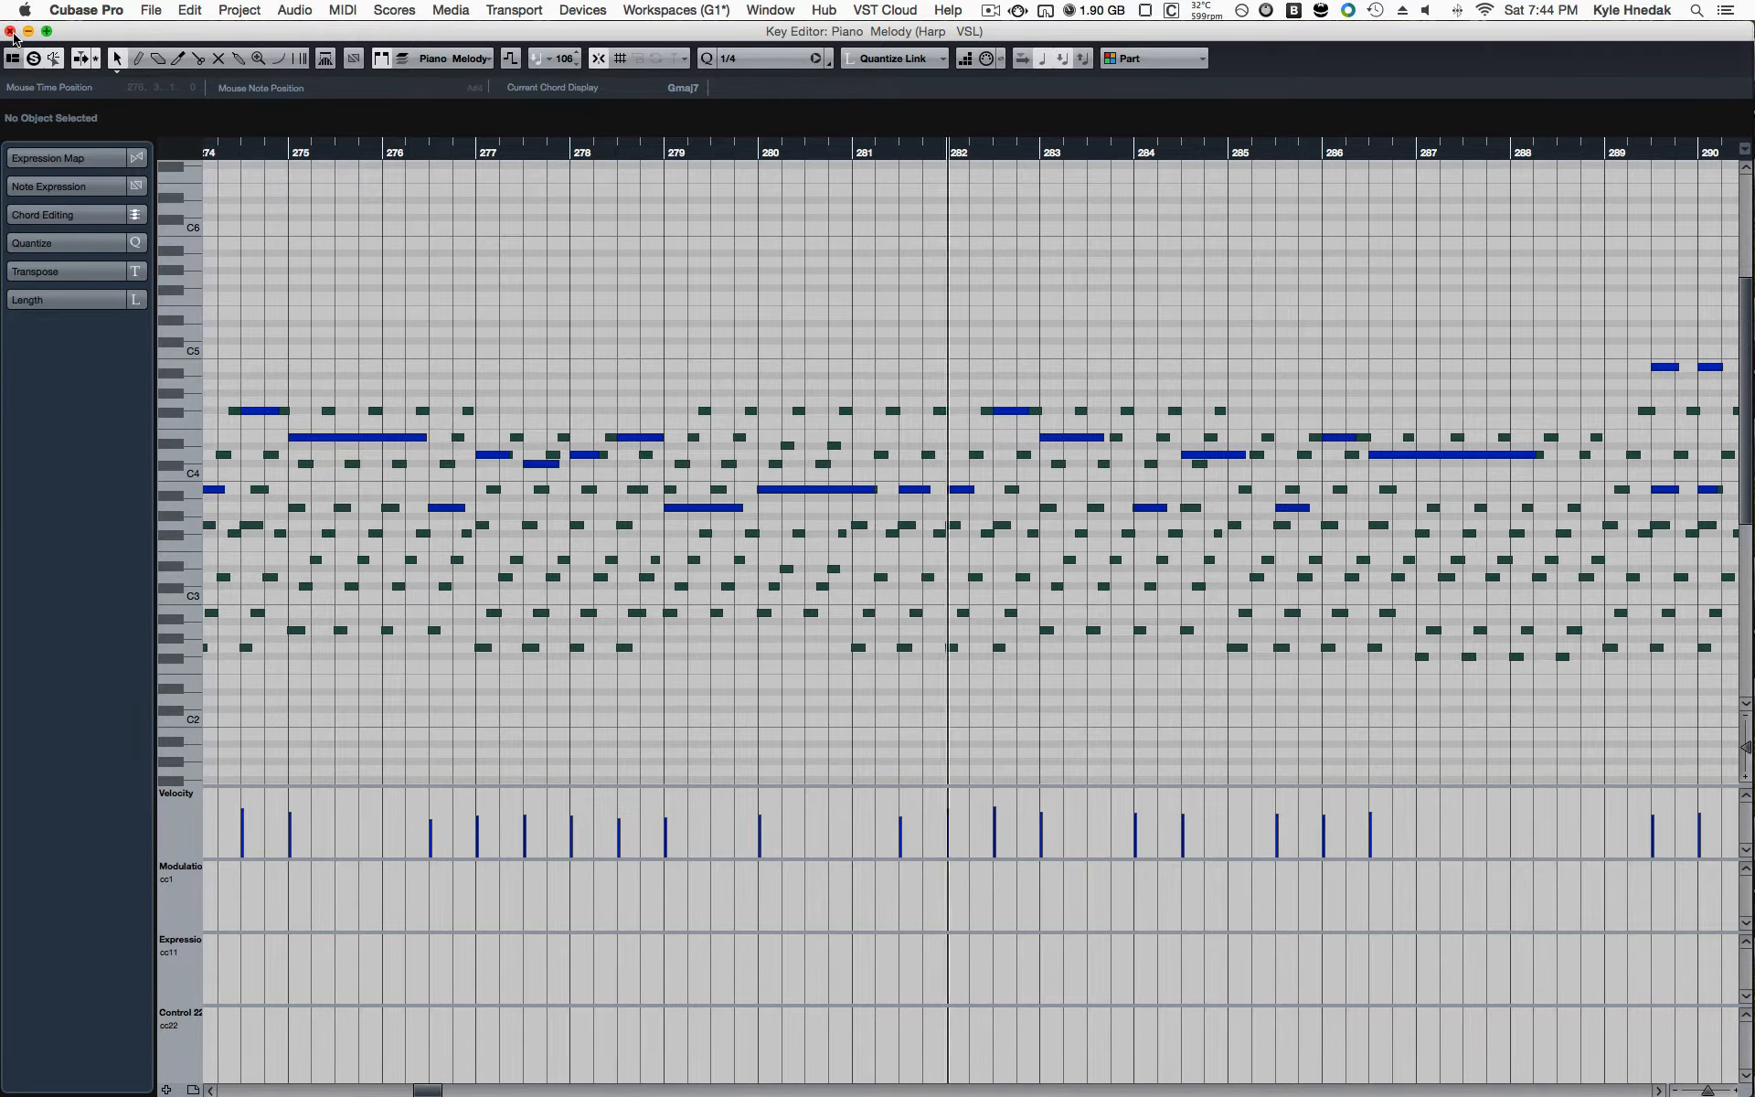
# Step: Close the Key Editor showing the piano melody and stop playback
pyautogui.click(10, 32)
pyautogui.click(718, 514)
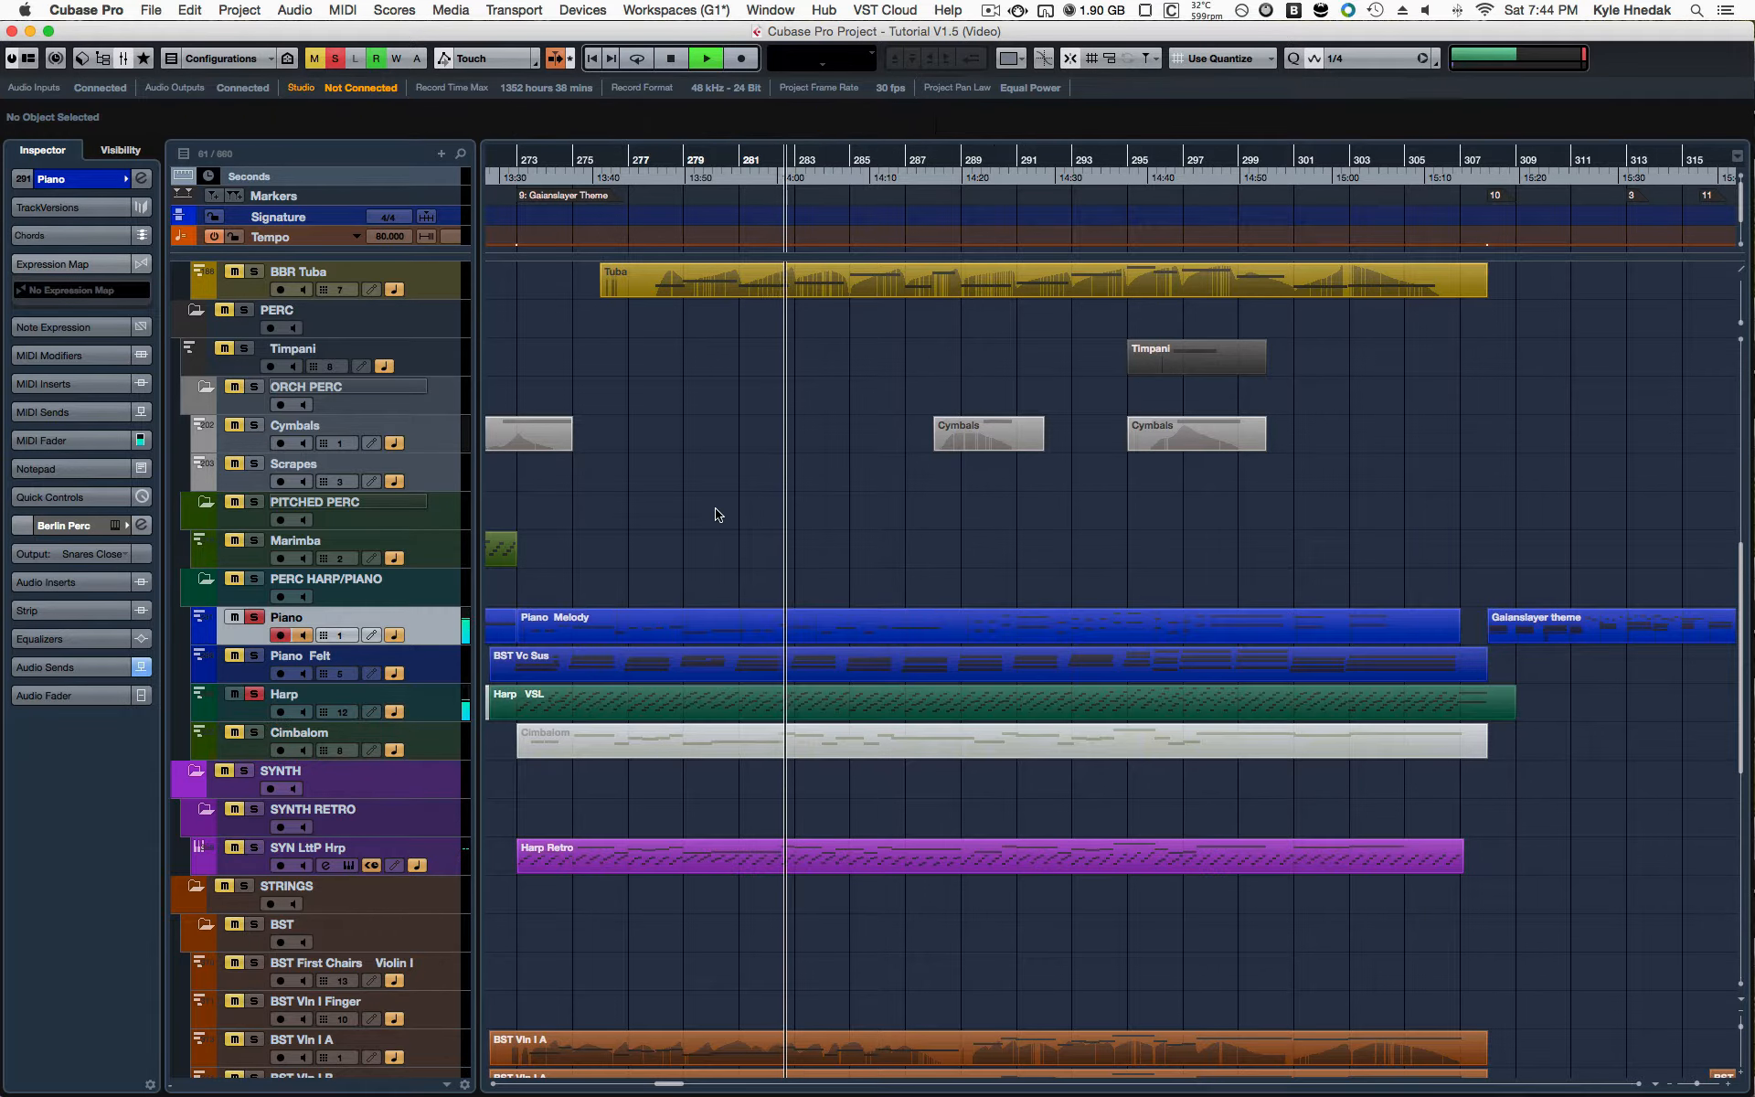
pyautogui.press('space')
pyautogui.press('f')
# Step: Solo the retro harp part under the 8bit Version marker at bar 345 and open it in the Key Editor
pyautogui.hscroll(15, 949, 641)
pyautogui.scroll(-8, 950, 642)
pyautogui.click(925, 518)
pyautogui.press('s')
pyautogui.press('Return')
# Step: Examine the retro harp part's melody, arpeggio and bass notes through to the end of the part during playback
pyautogui.scroll(-5, 671, 322)
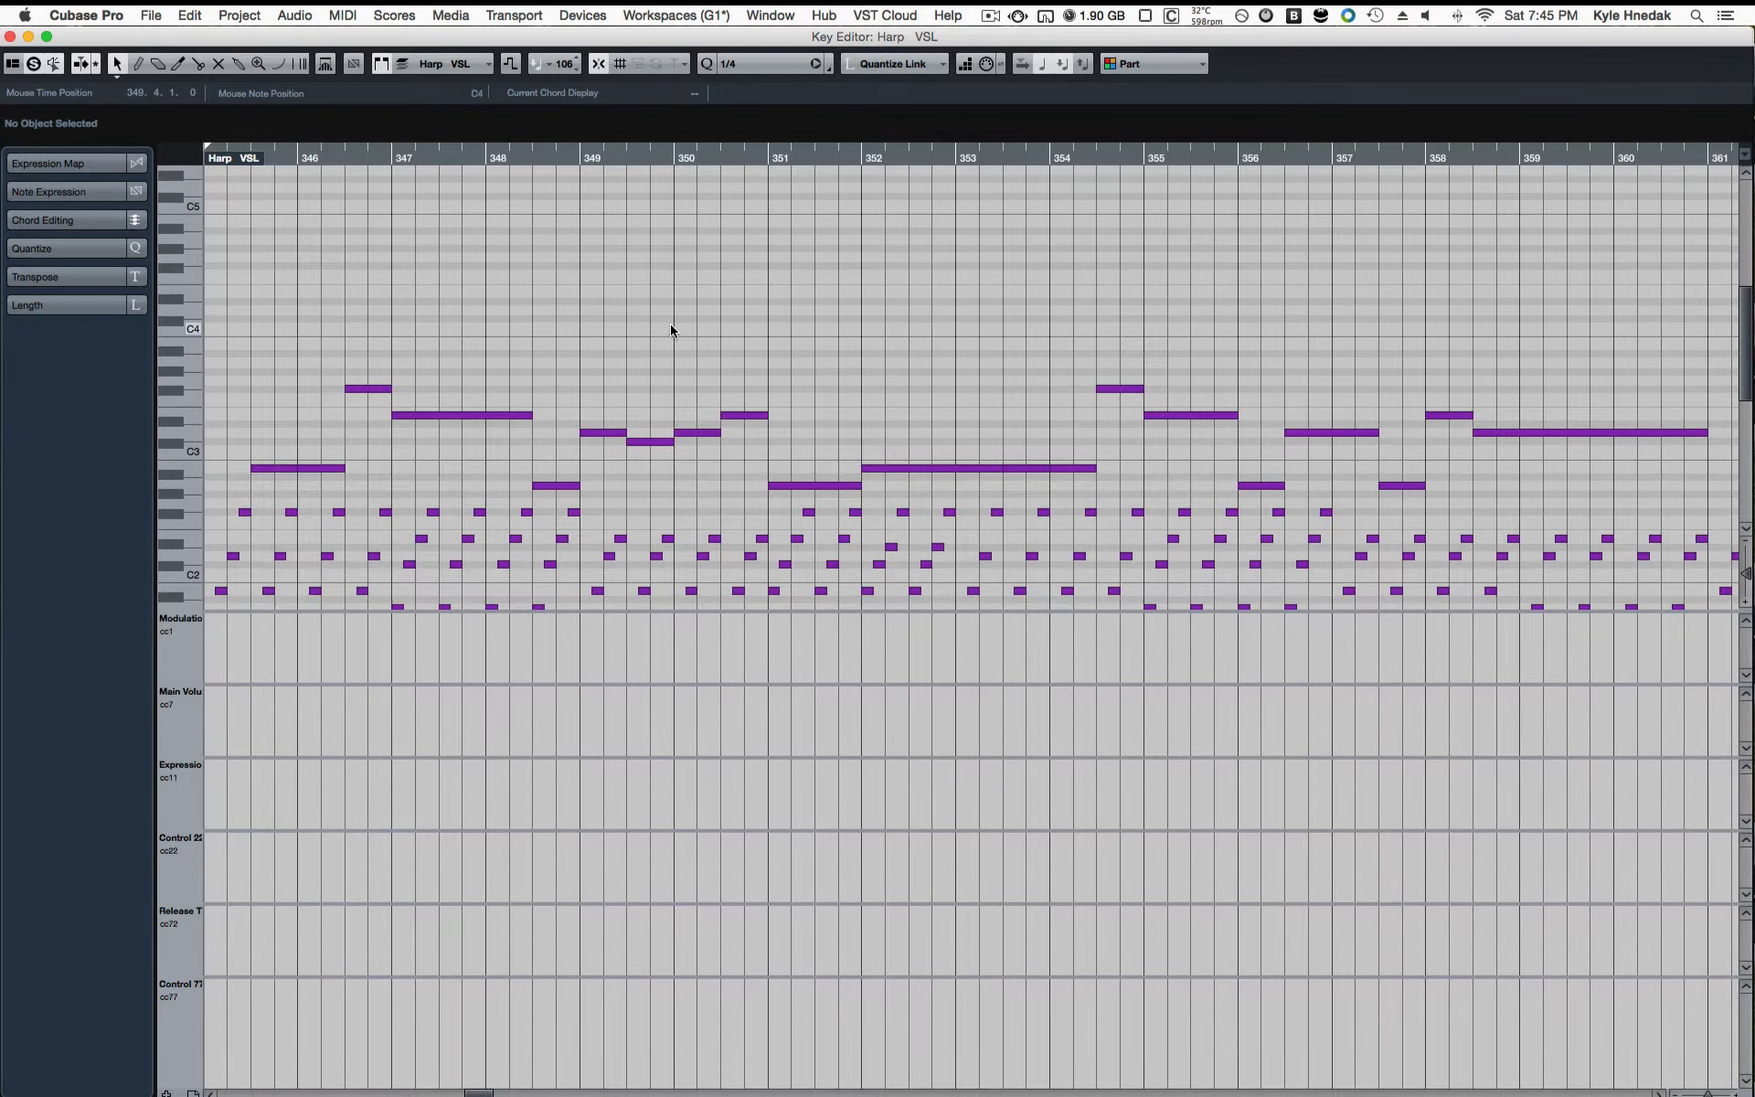
pyautogui.scroll(6, 671, 324)
pyautogui.scroll(-1, 671, 323)
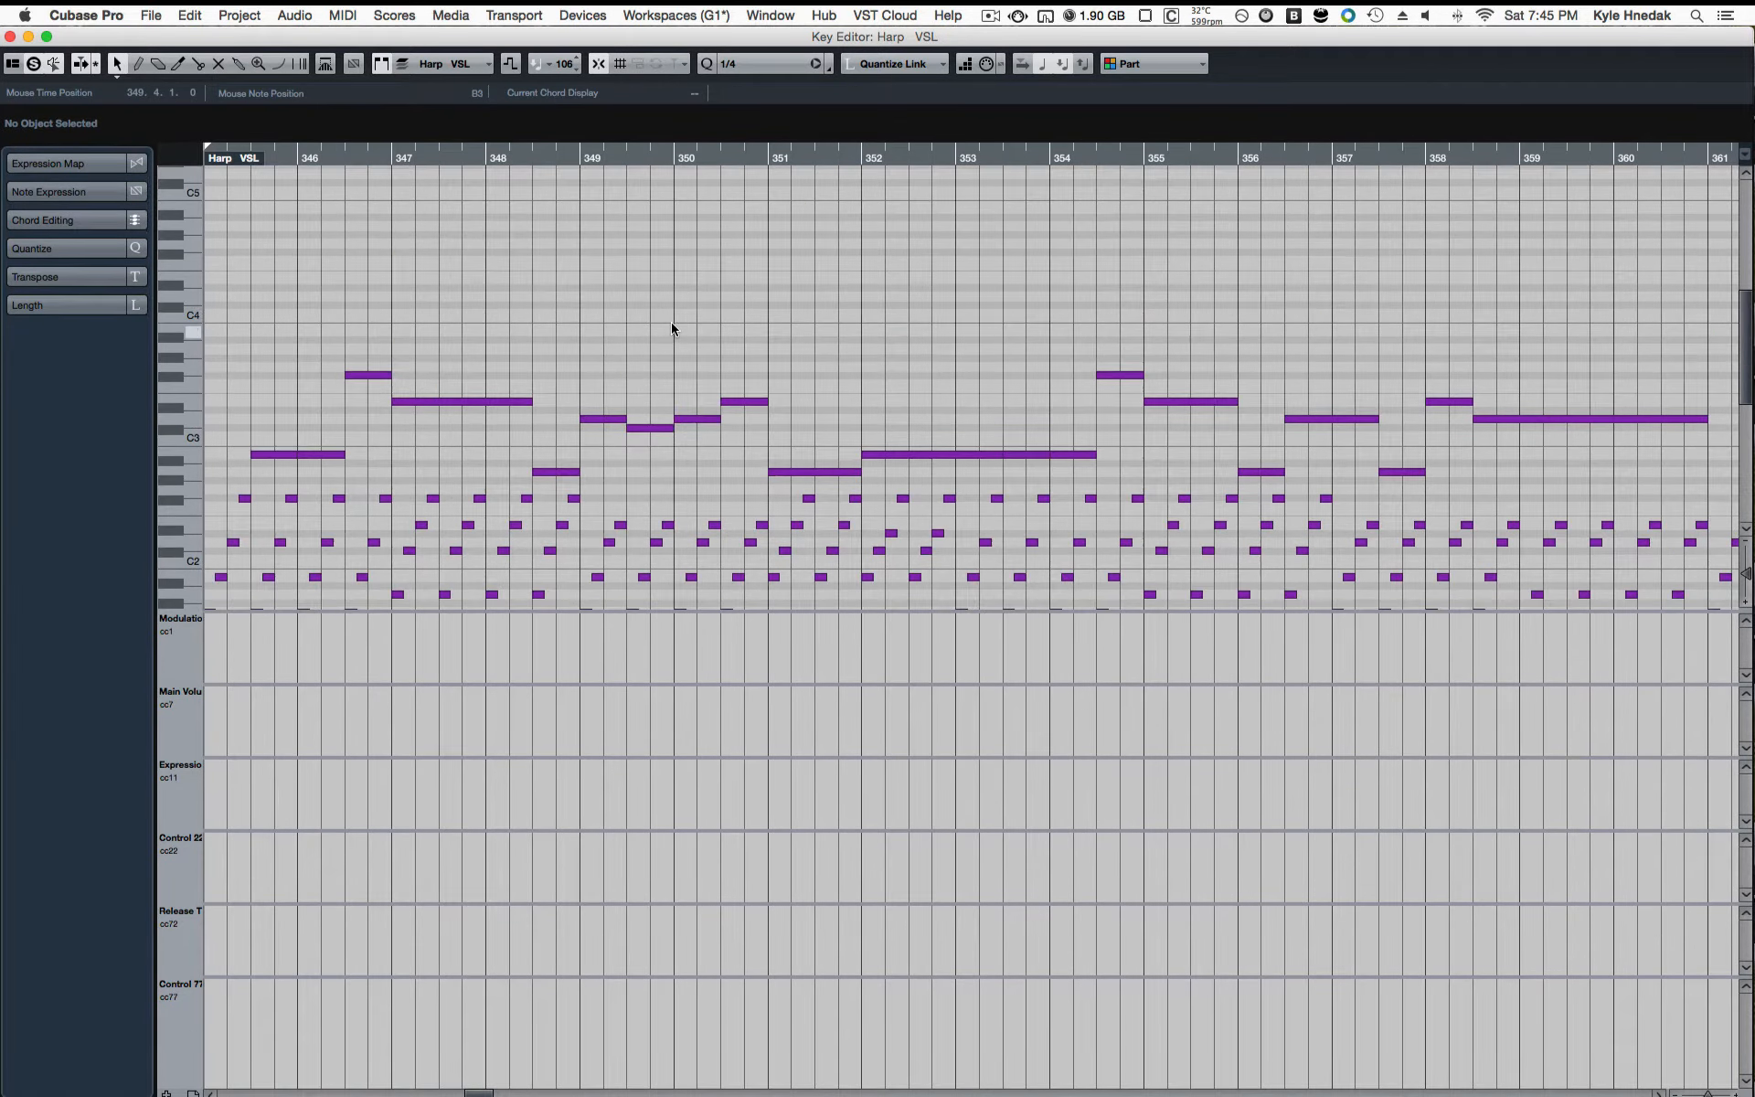
pyautogui.scroll(-14, 672, 324)
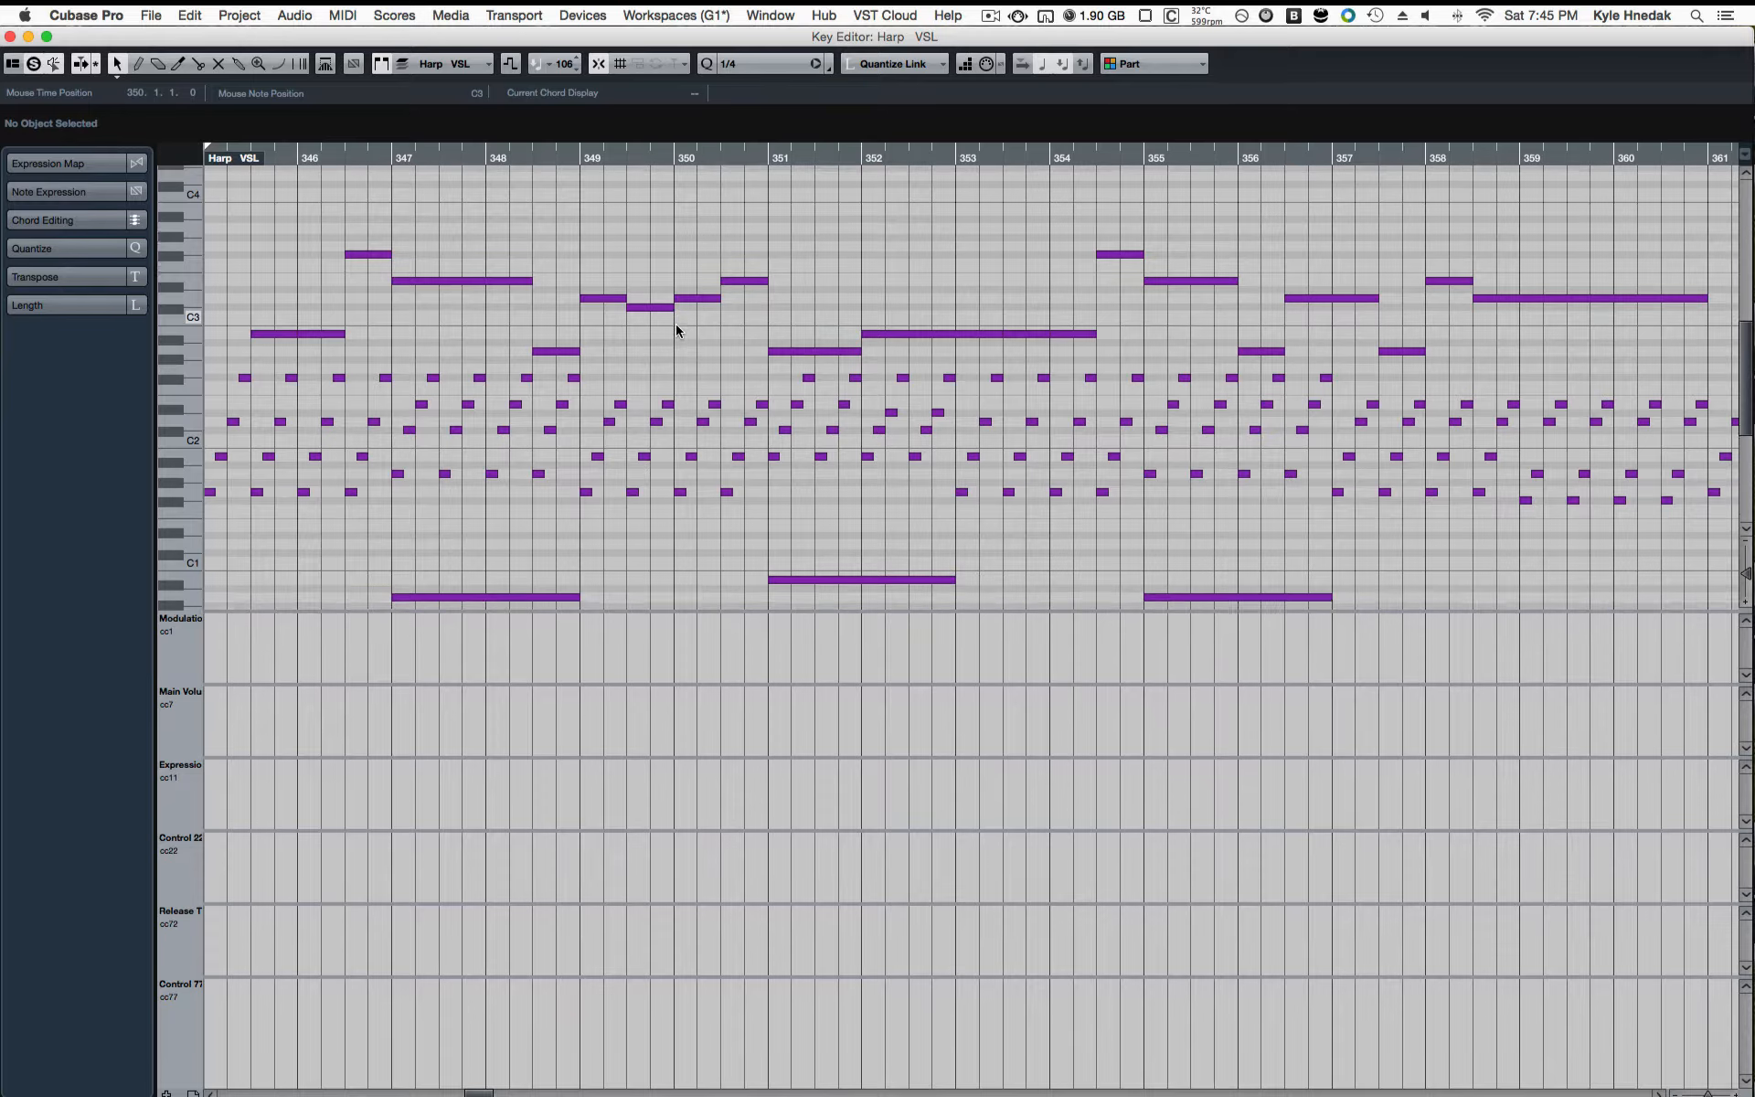
pyautogui.scroll(-4, 676, 324)
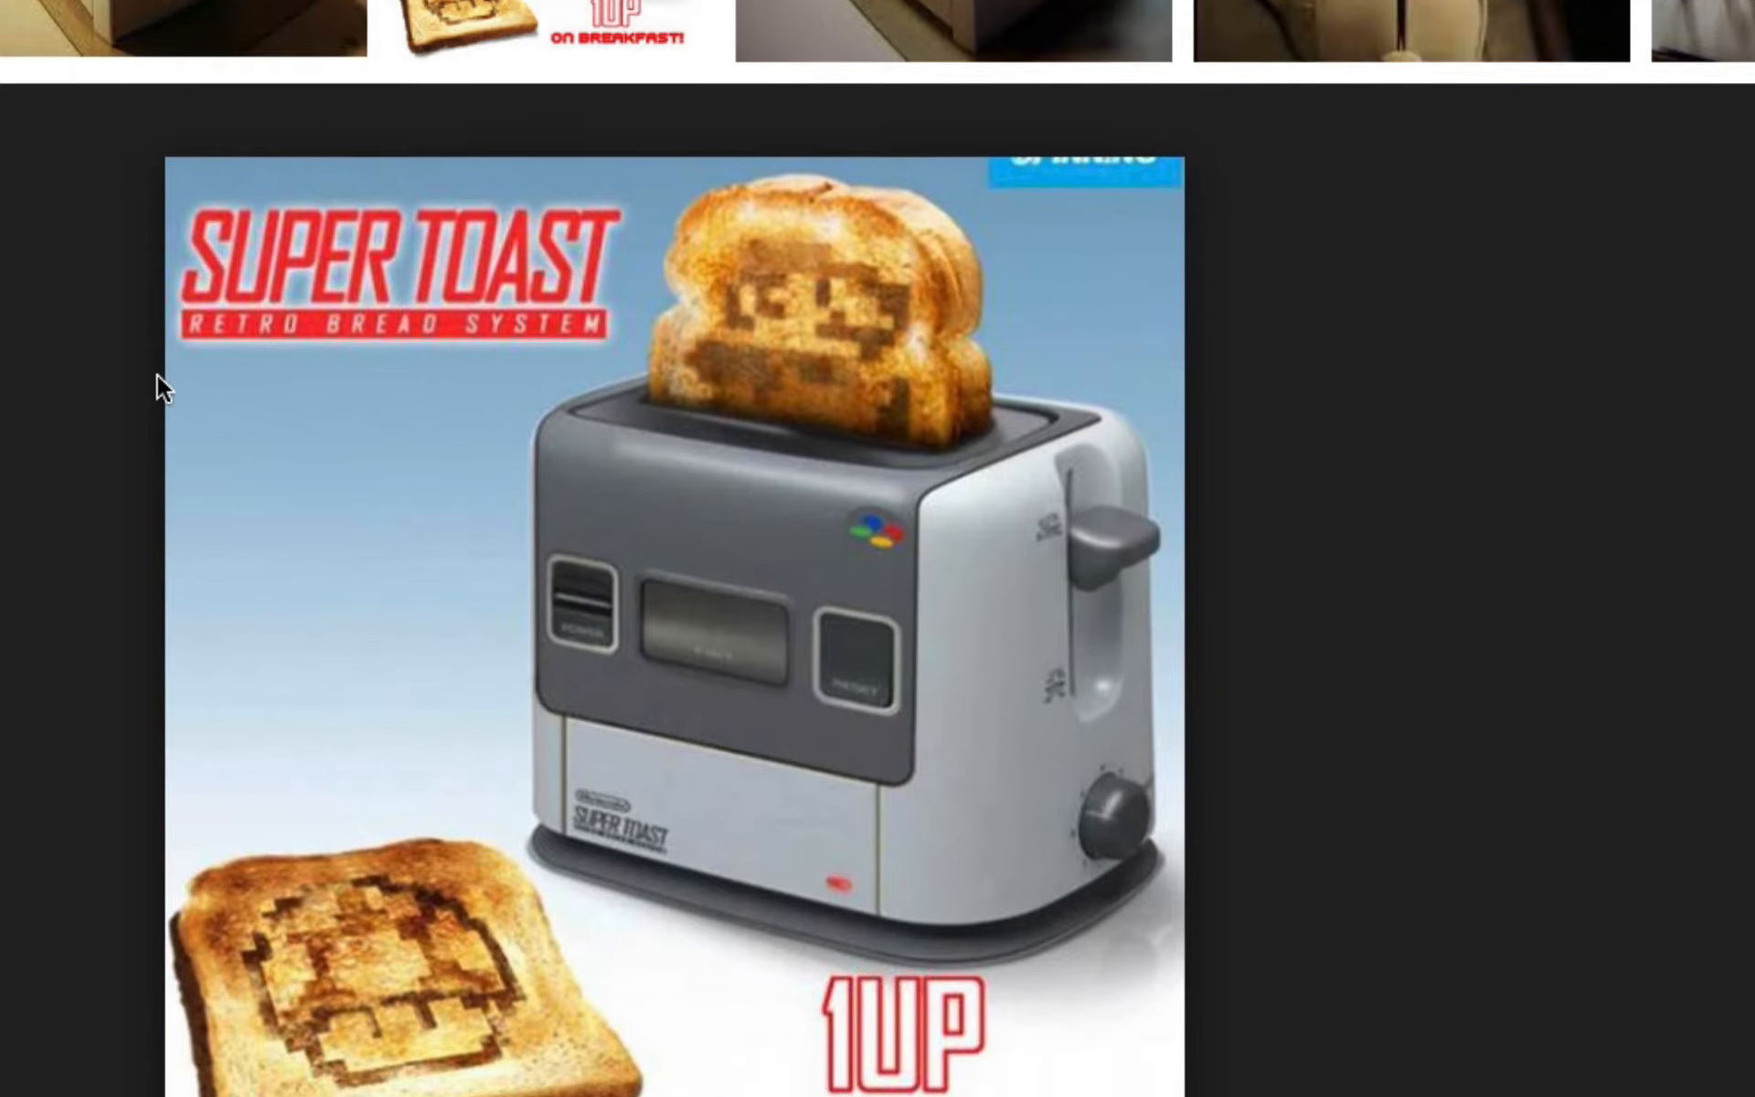
pyautogui.scroll(-3, 157, 375)
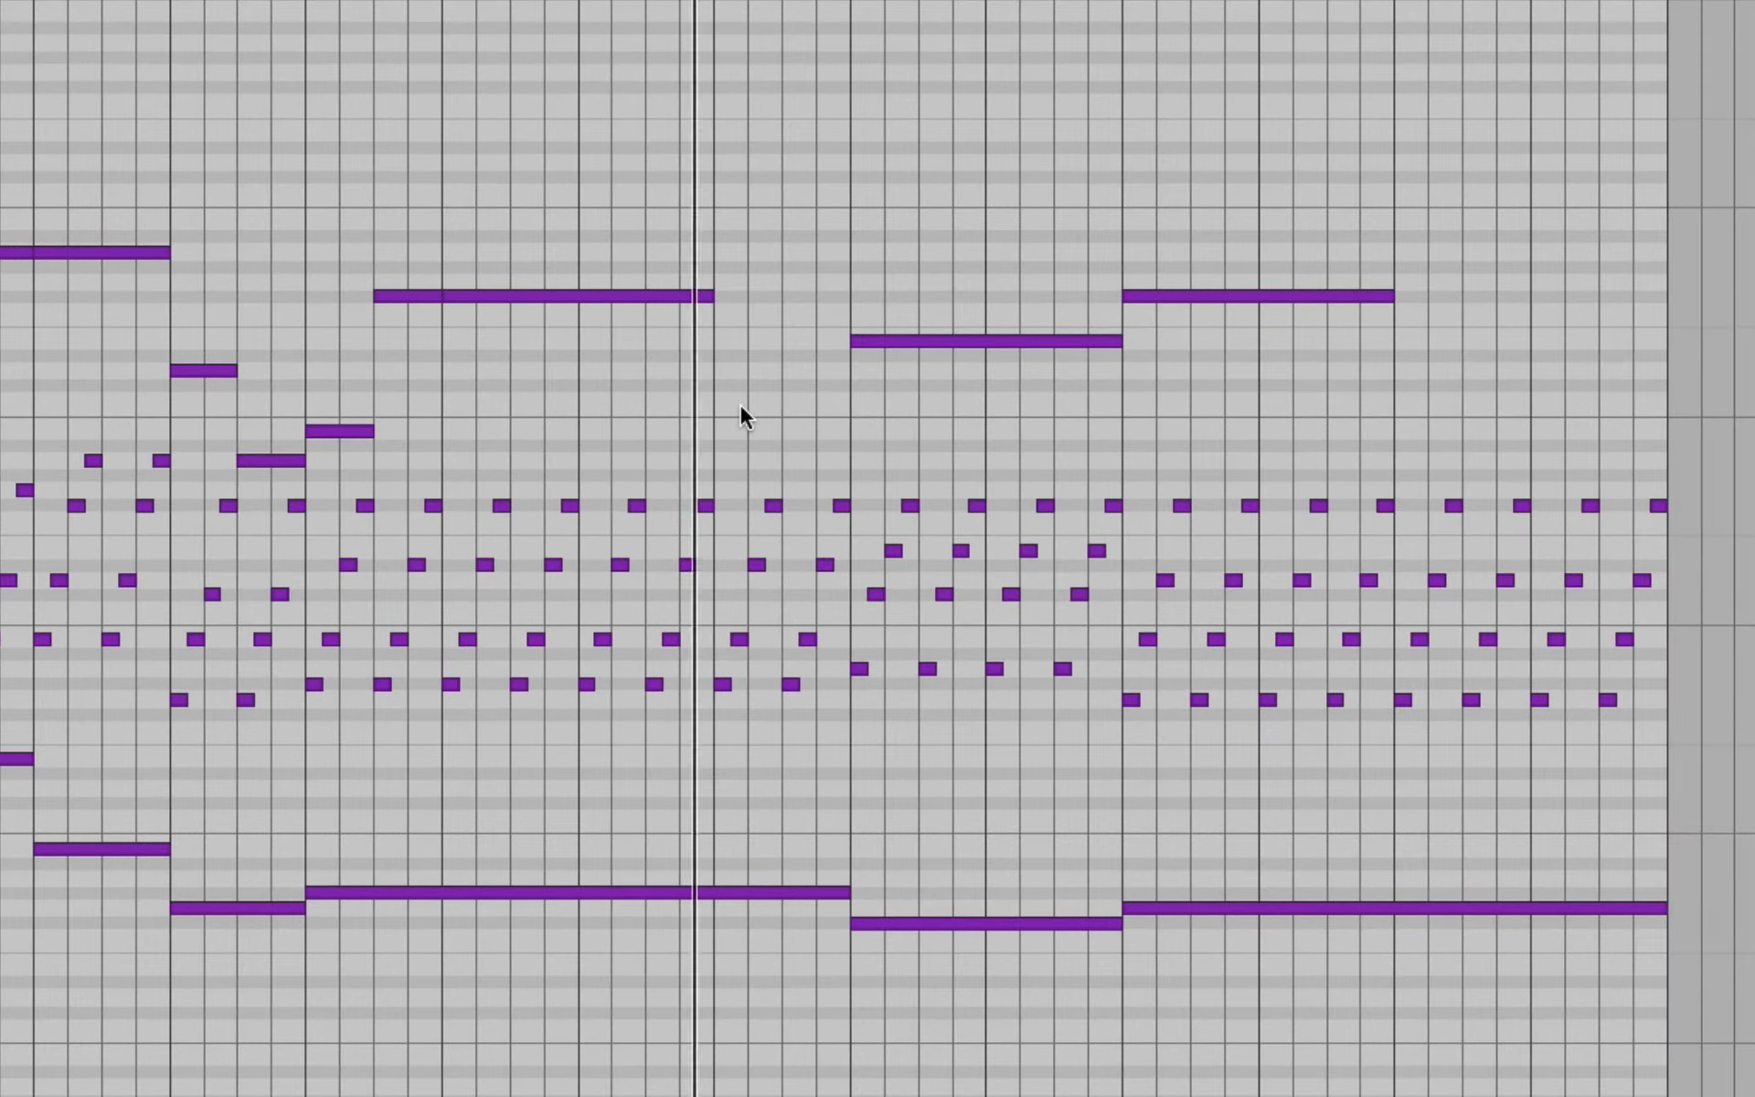
pyautogui.hscroll(1, 688, 366)
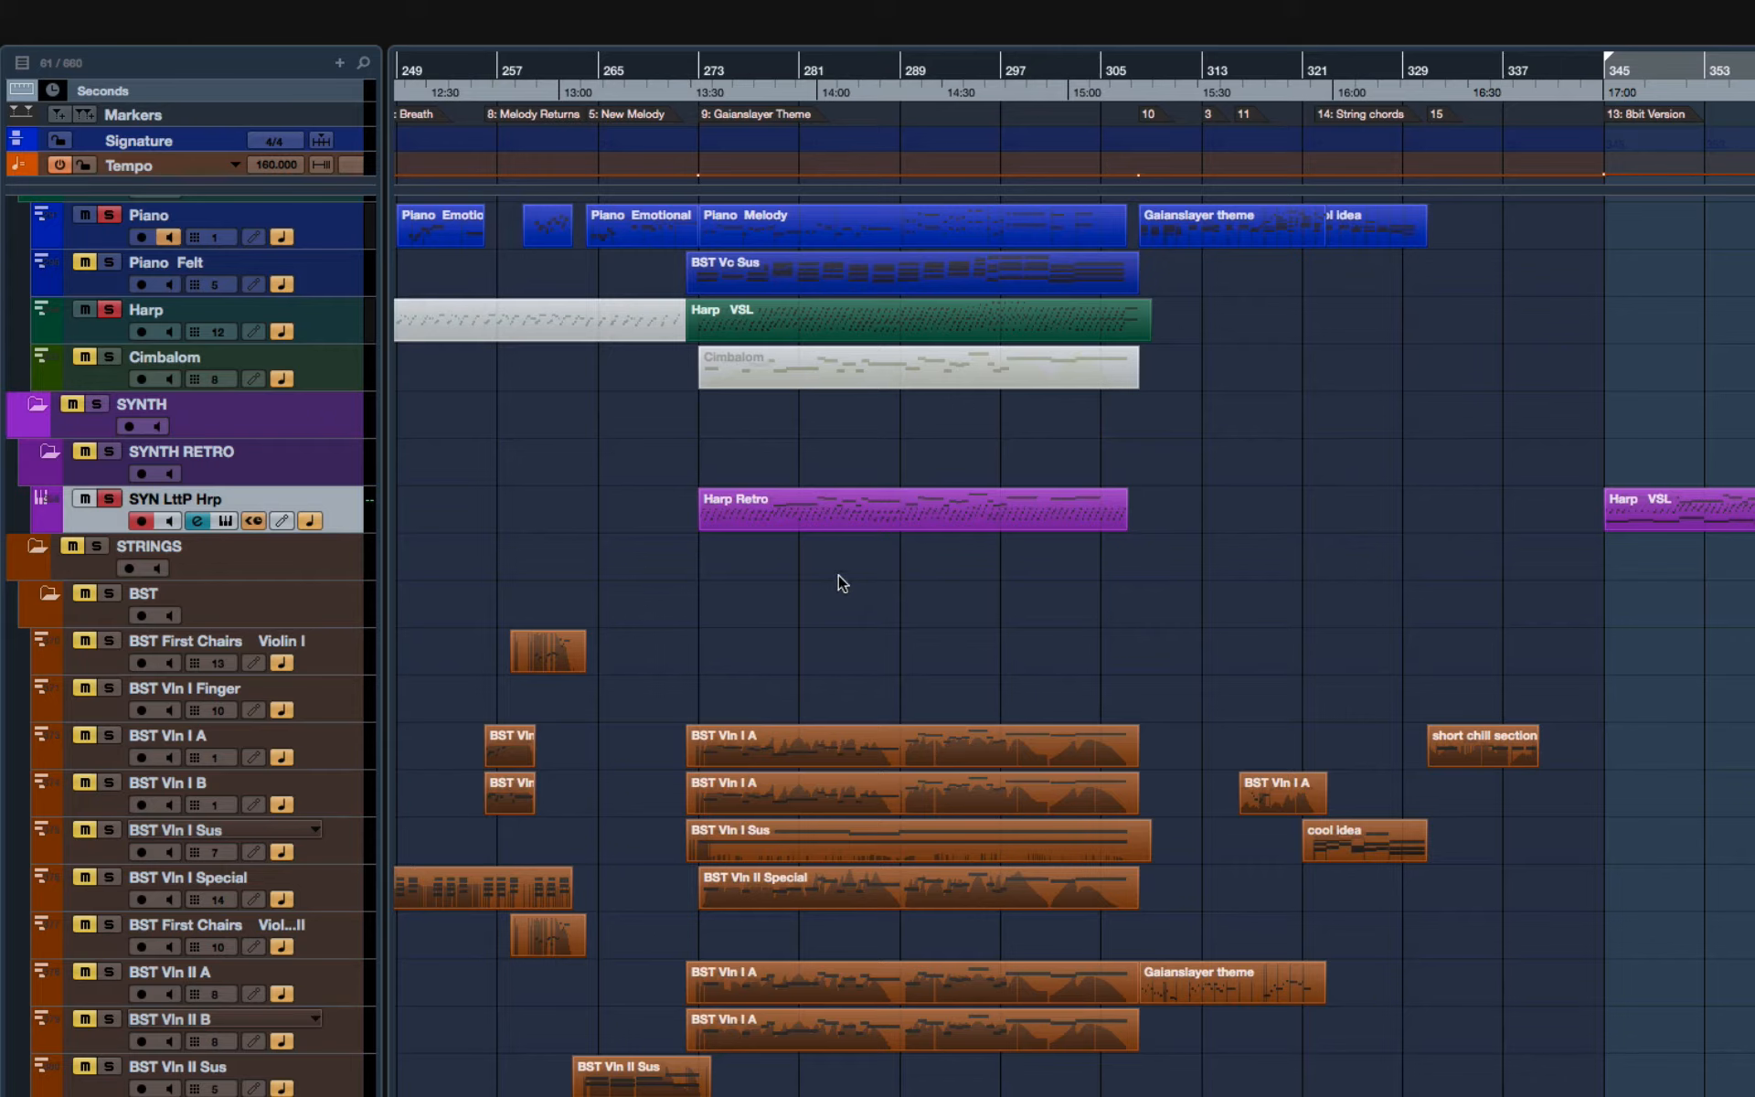
# Step: Solo the BST Vln I A part and play it from the start of the Gaianslayer Theme at bar 273
pyautogui.press('space')
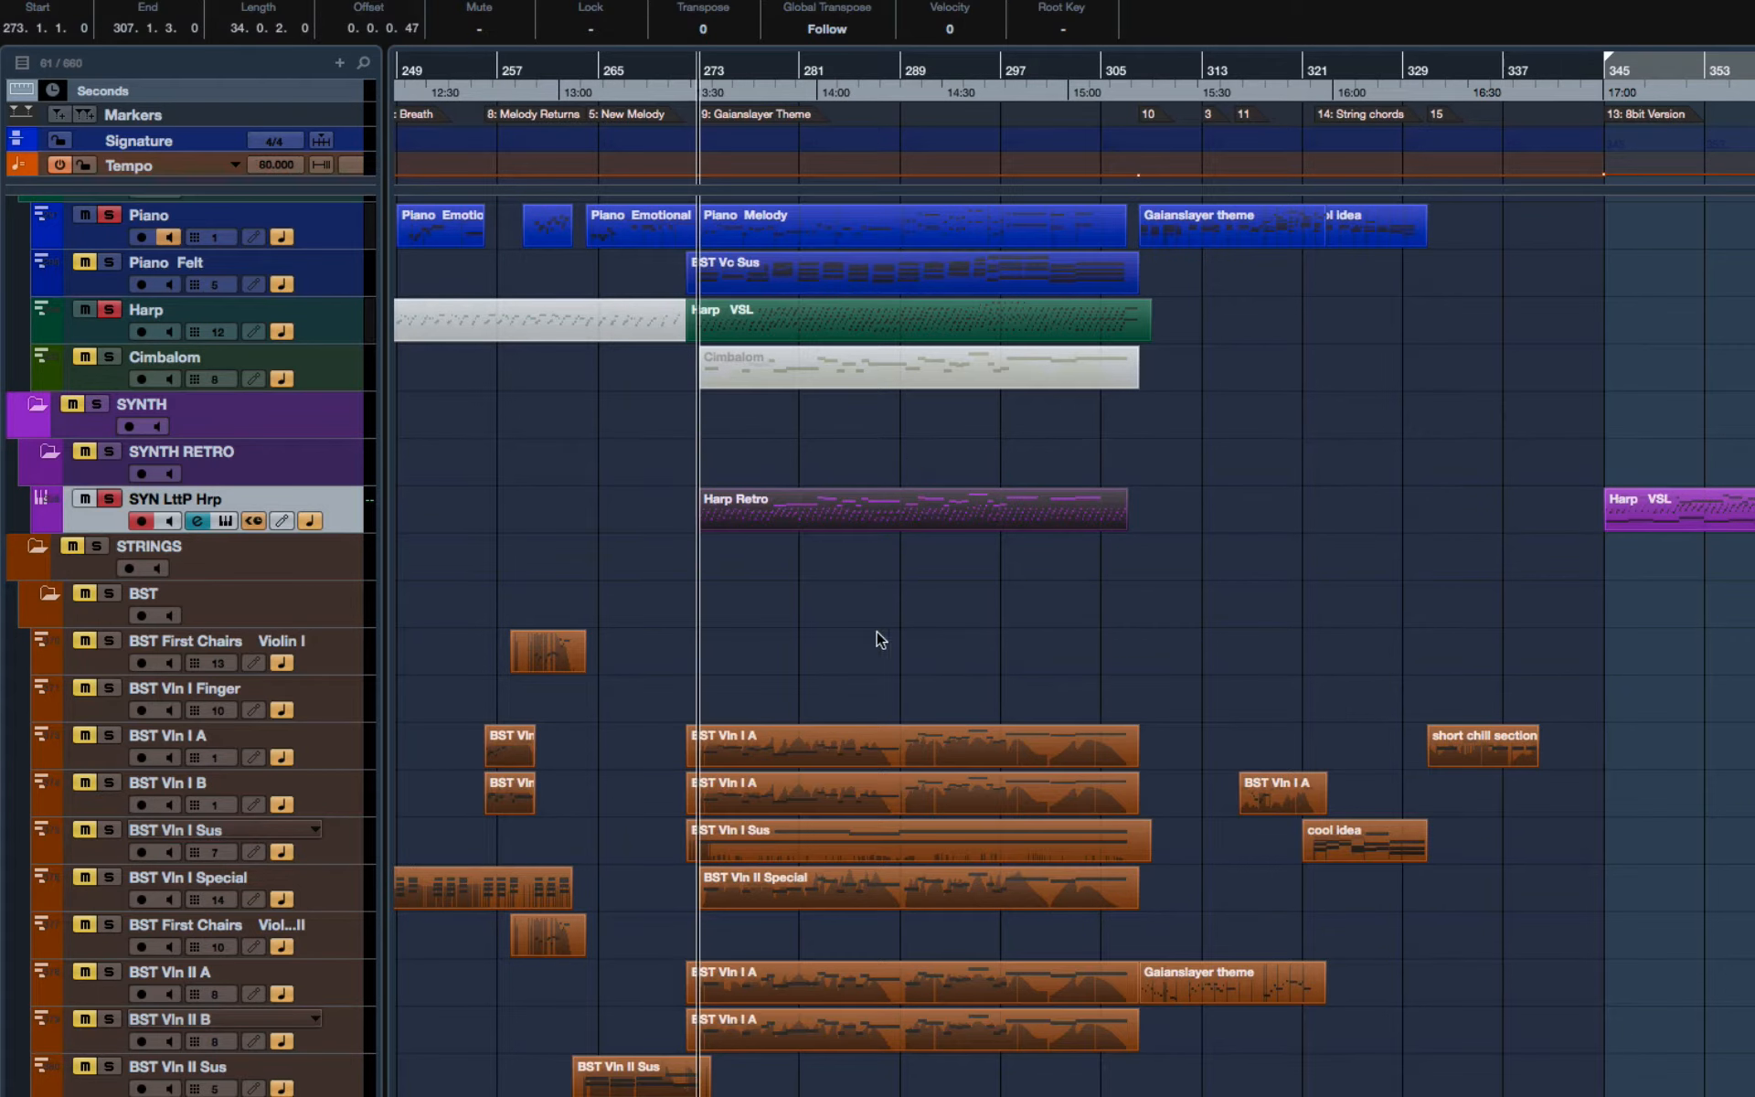
pyautogui.click(868, 649)
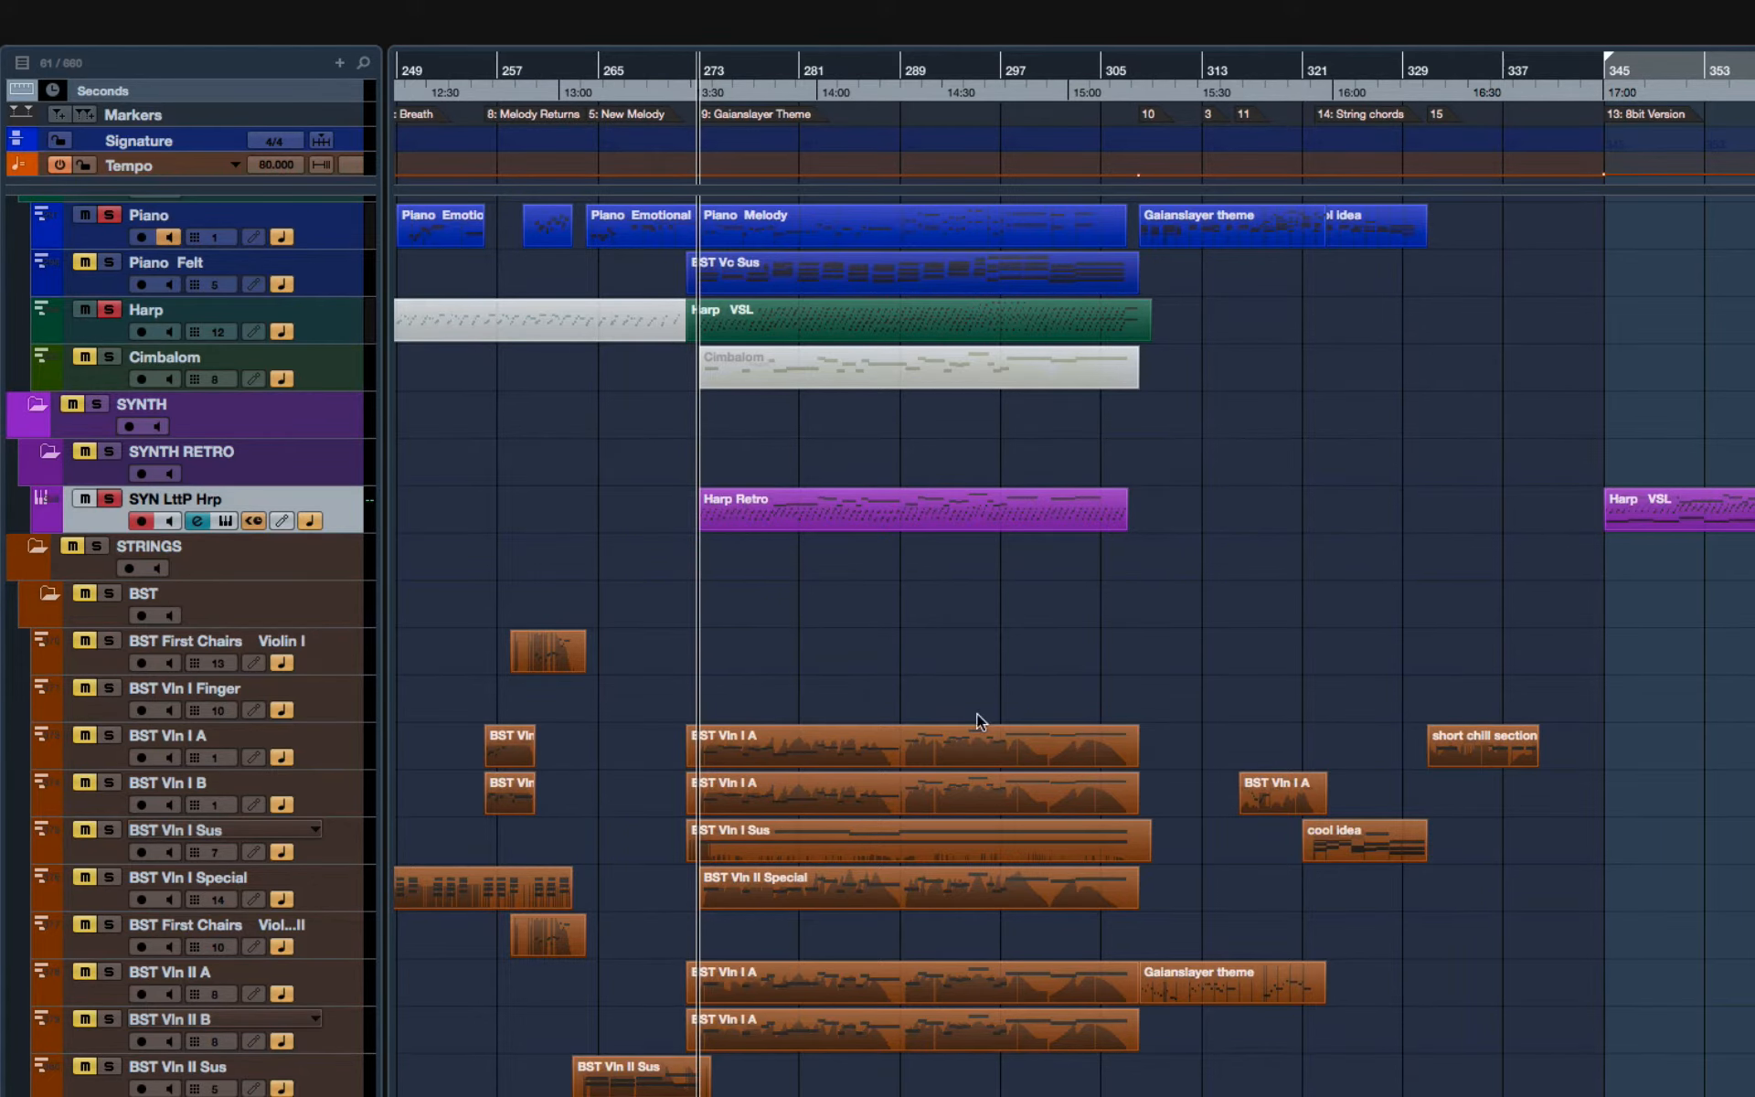
pyautogui.scroll(-5, 883, 699)
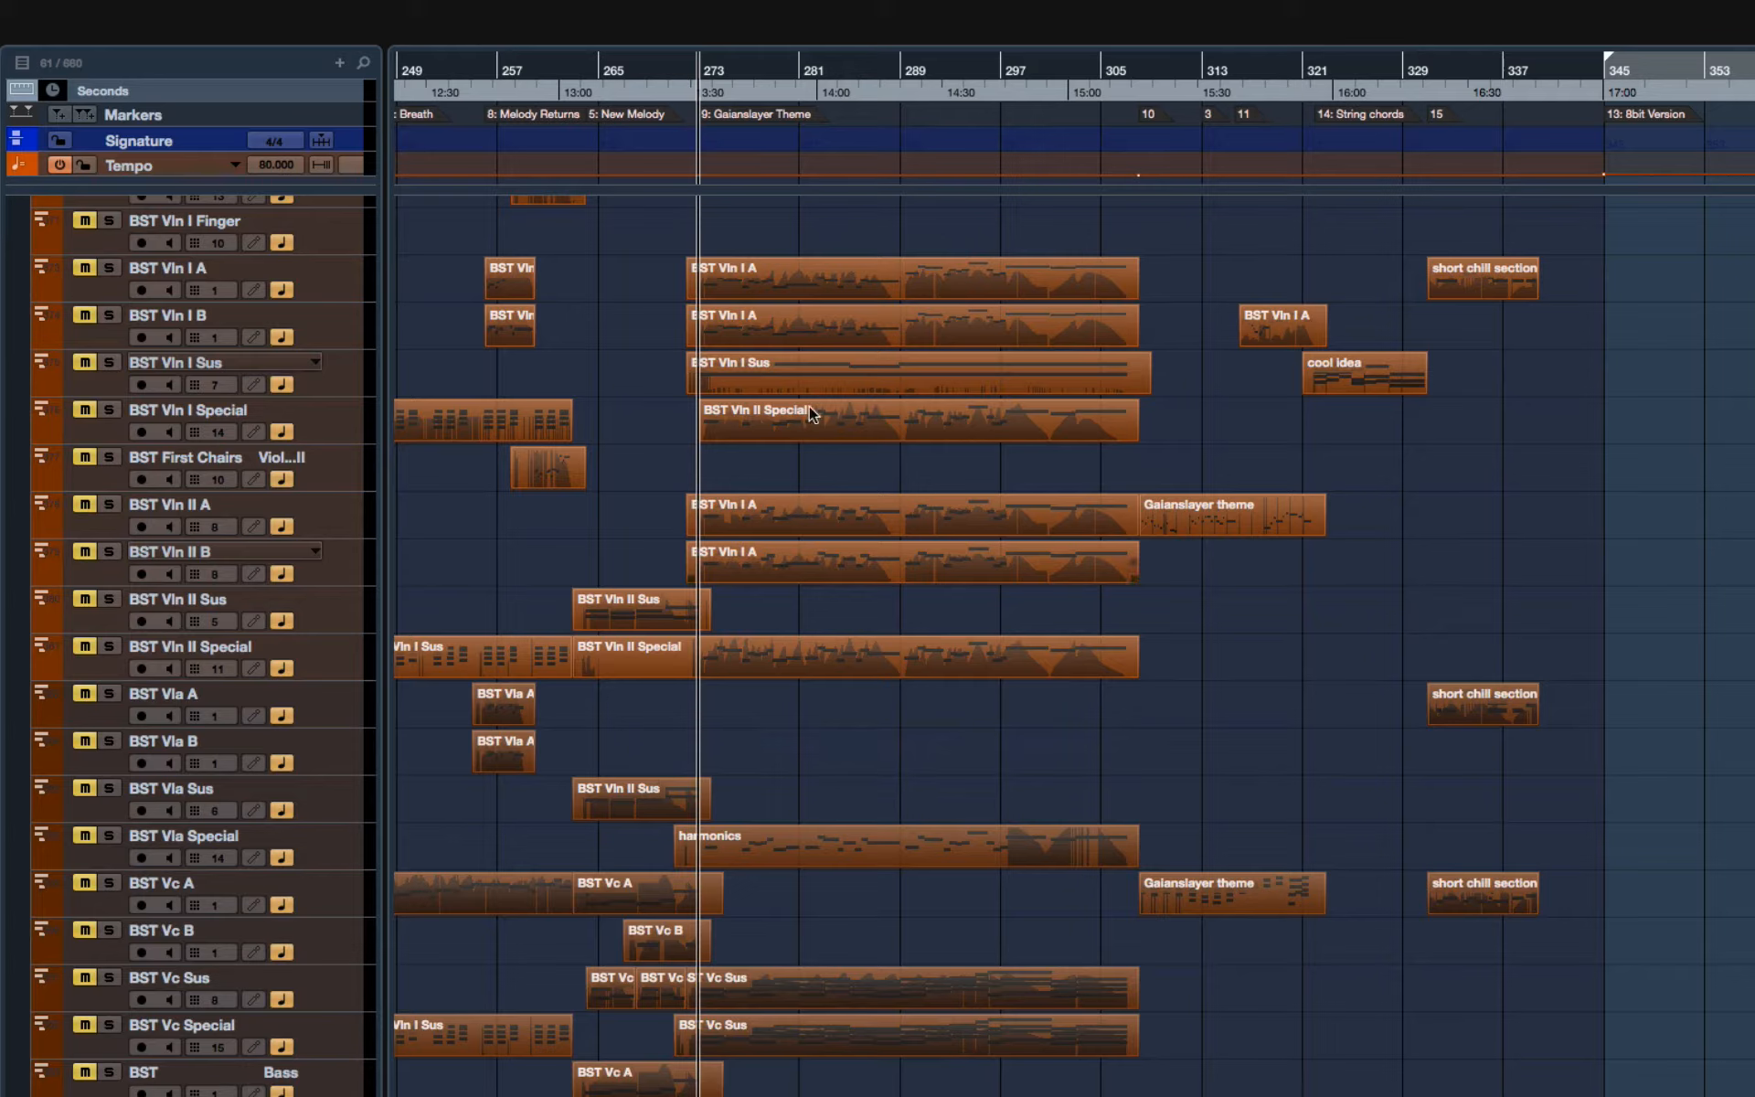
pyautogui.click(777, 272)
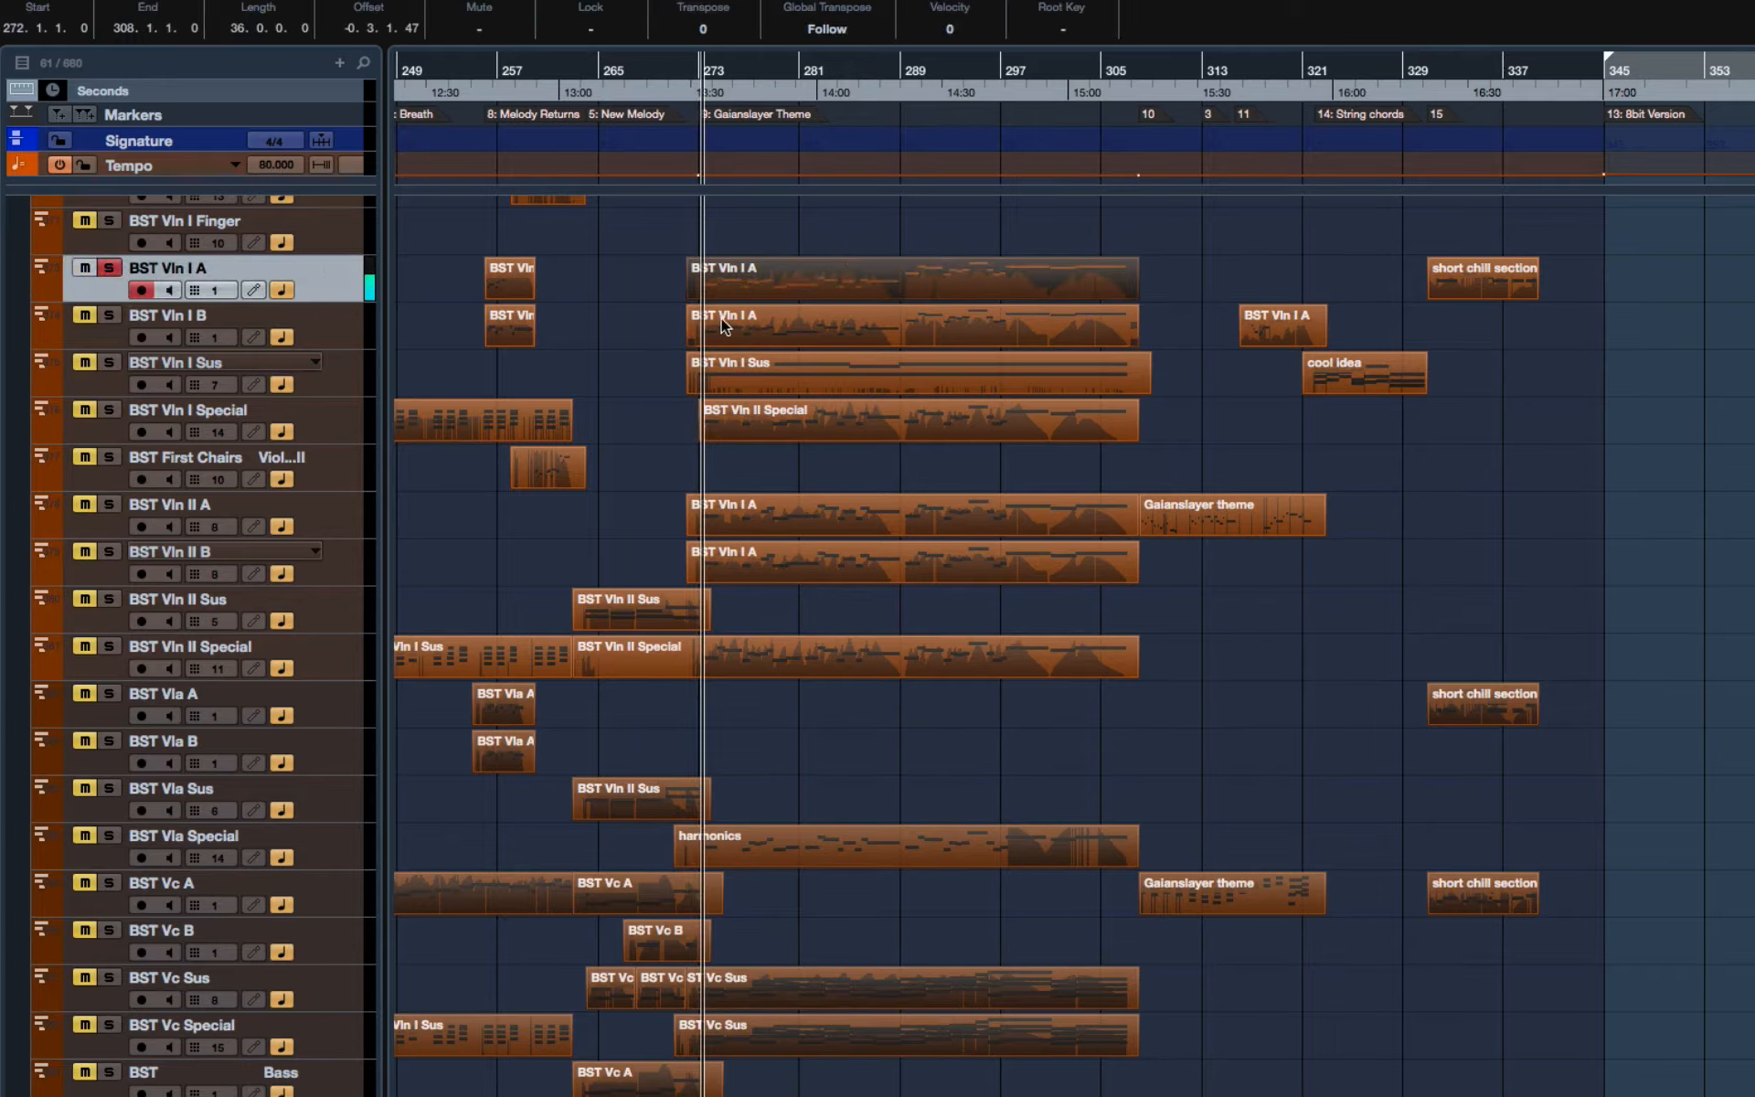
pyautogui.press('h')
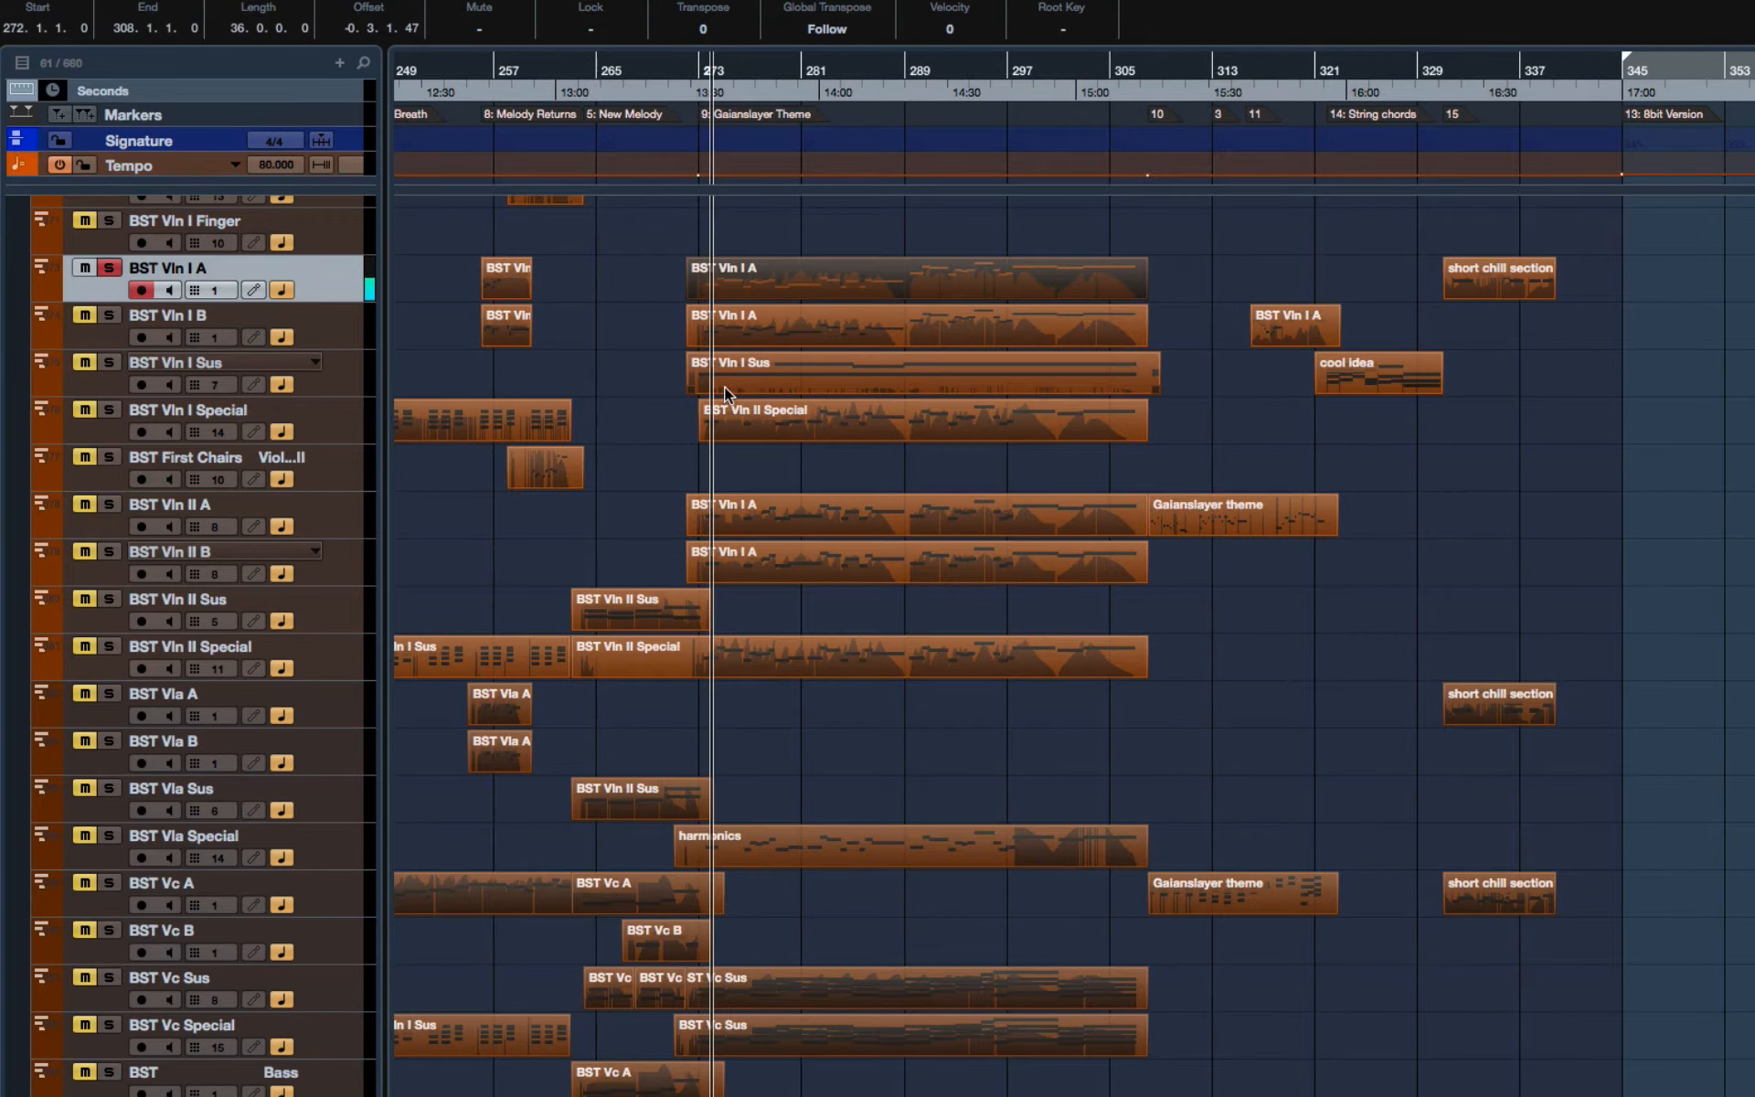
# Step: Remove the solo from the Piano and Harp tracks
pyautogui.scroll(6, 723, 385)
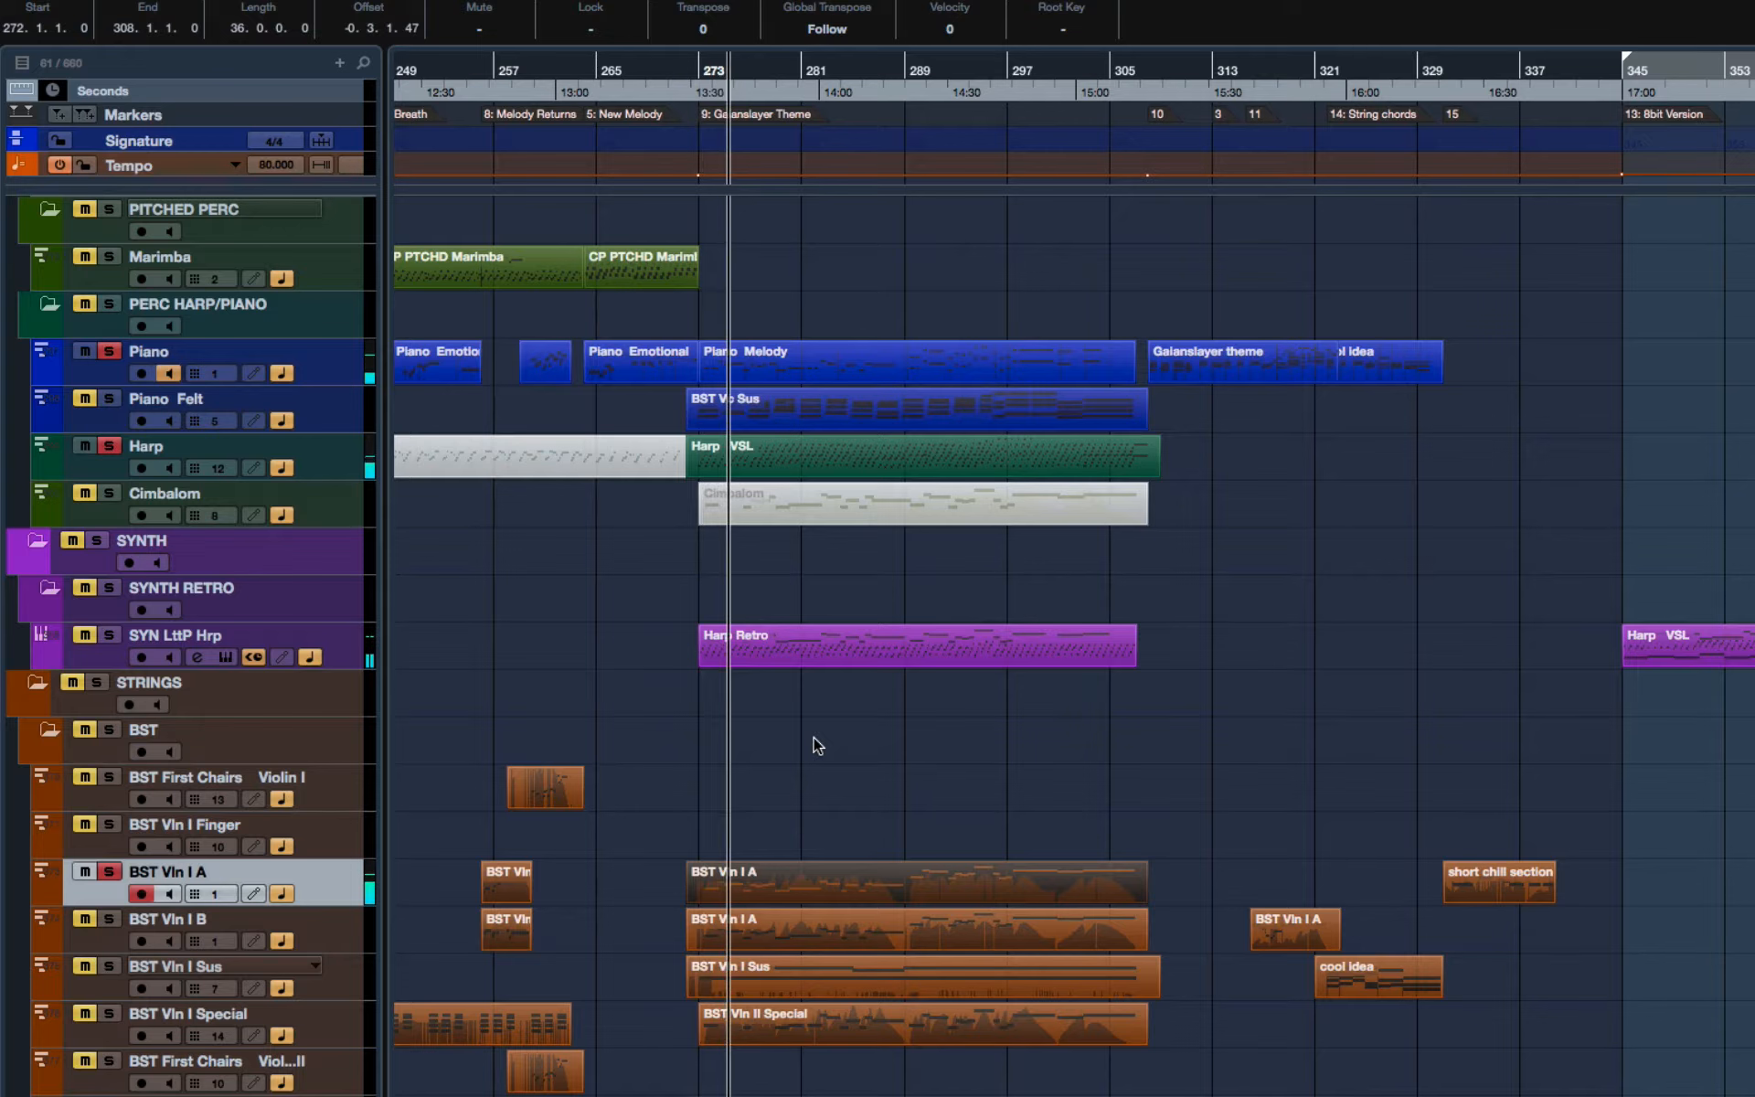
pyautogui.scroll(1, 816, 745)
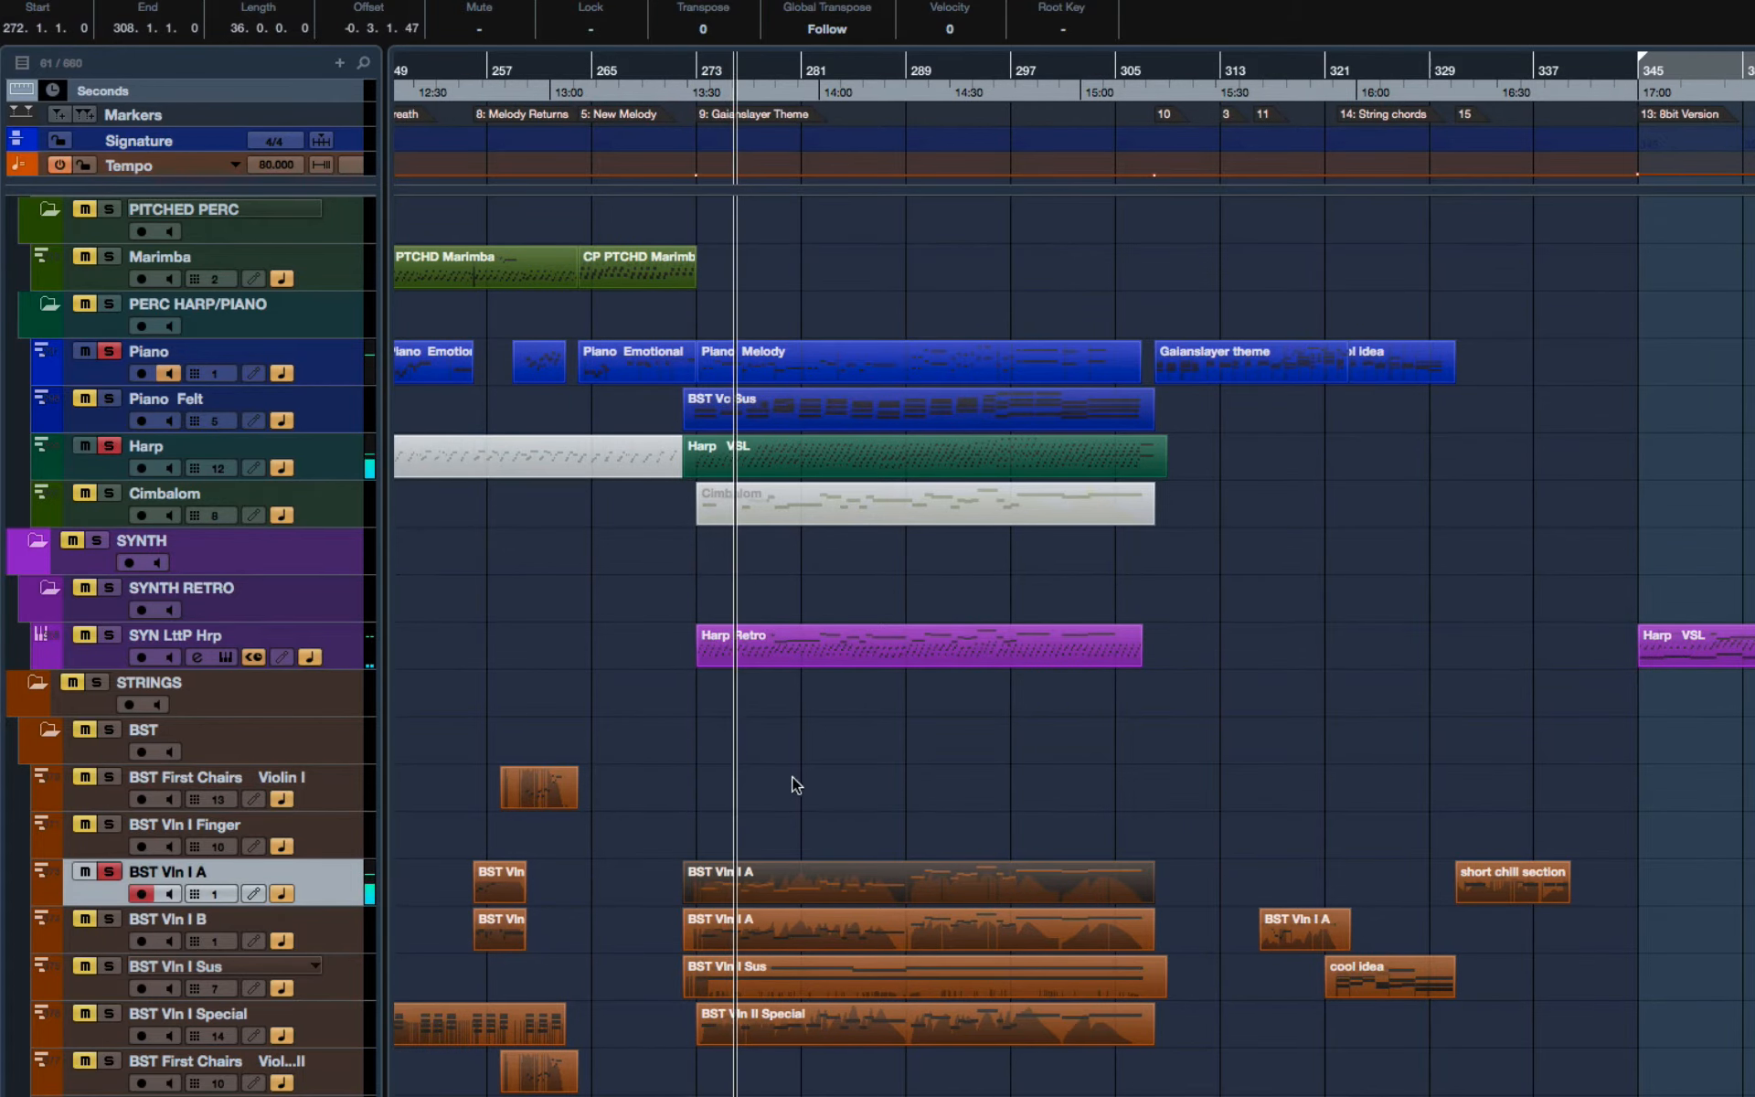
pyautogui.scroll(-5, 792, 781)
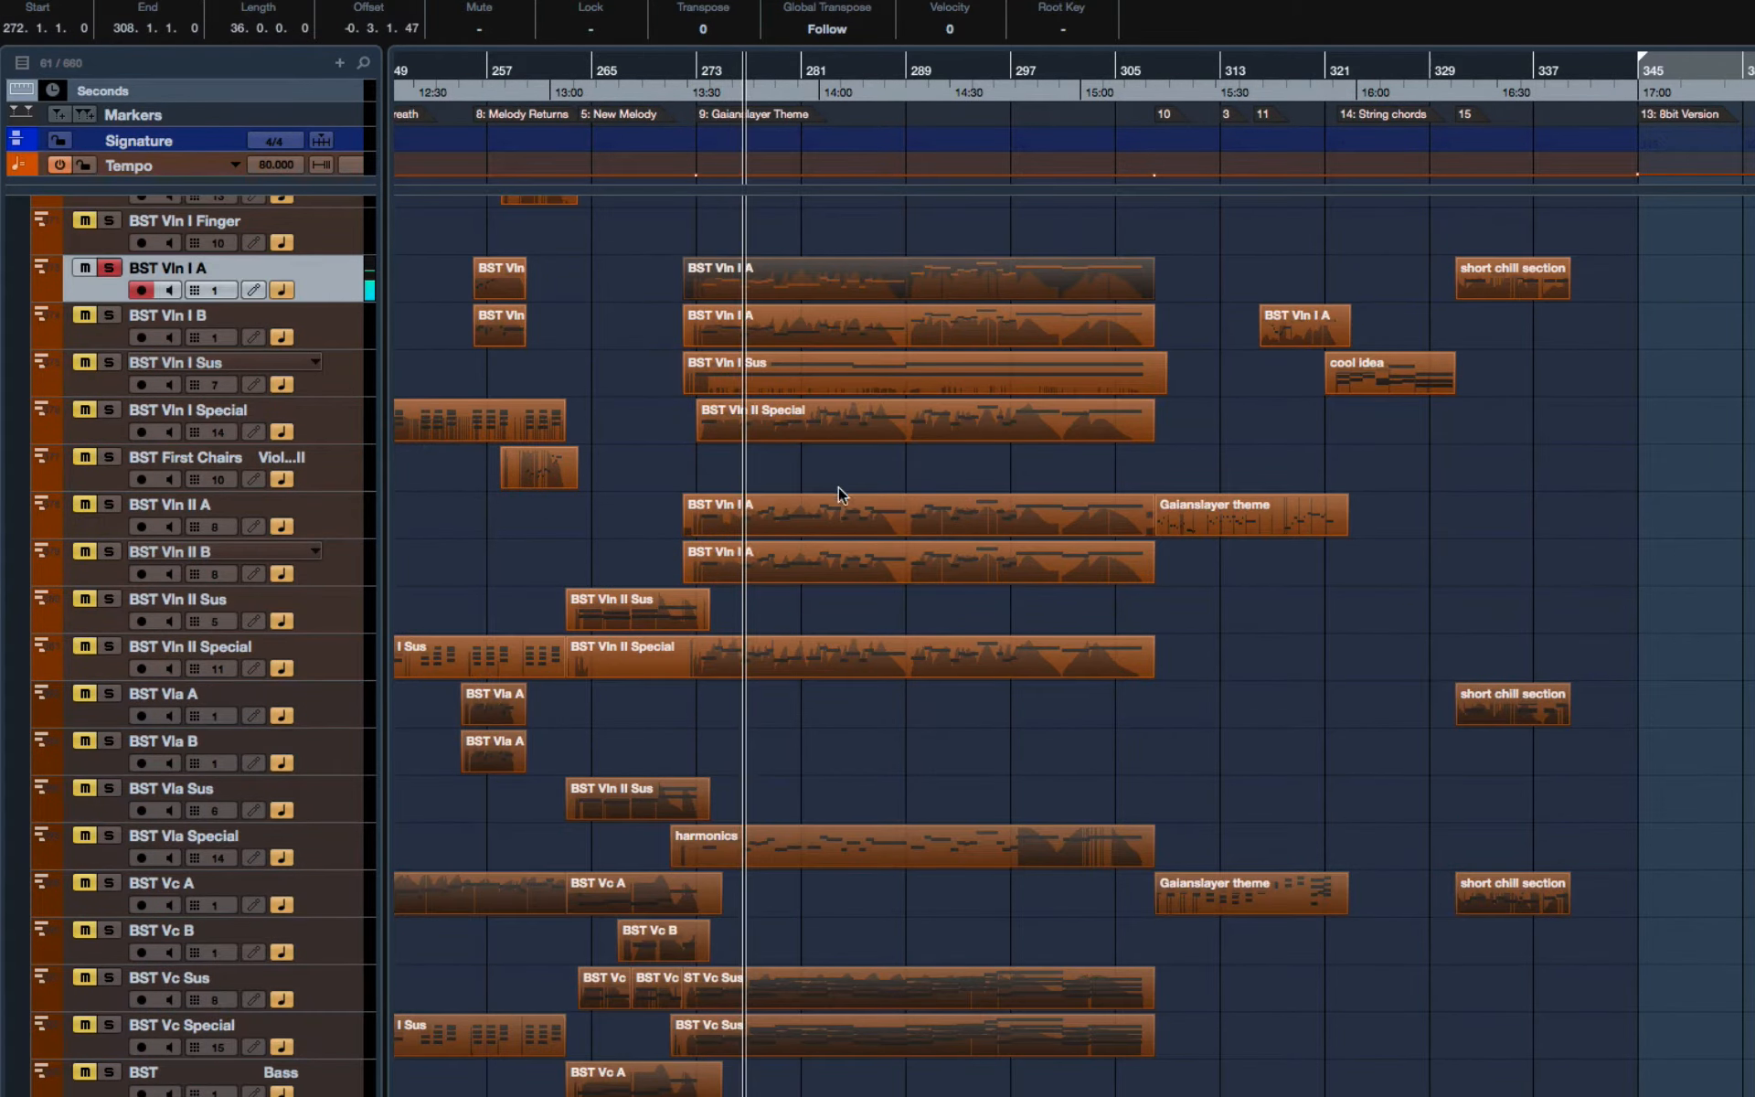
pyautogui.scroll(15, 821, 458)
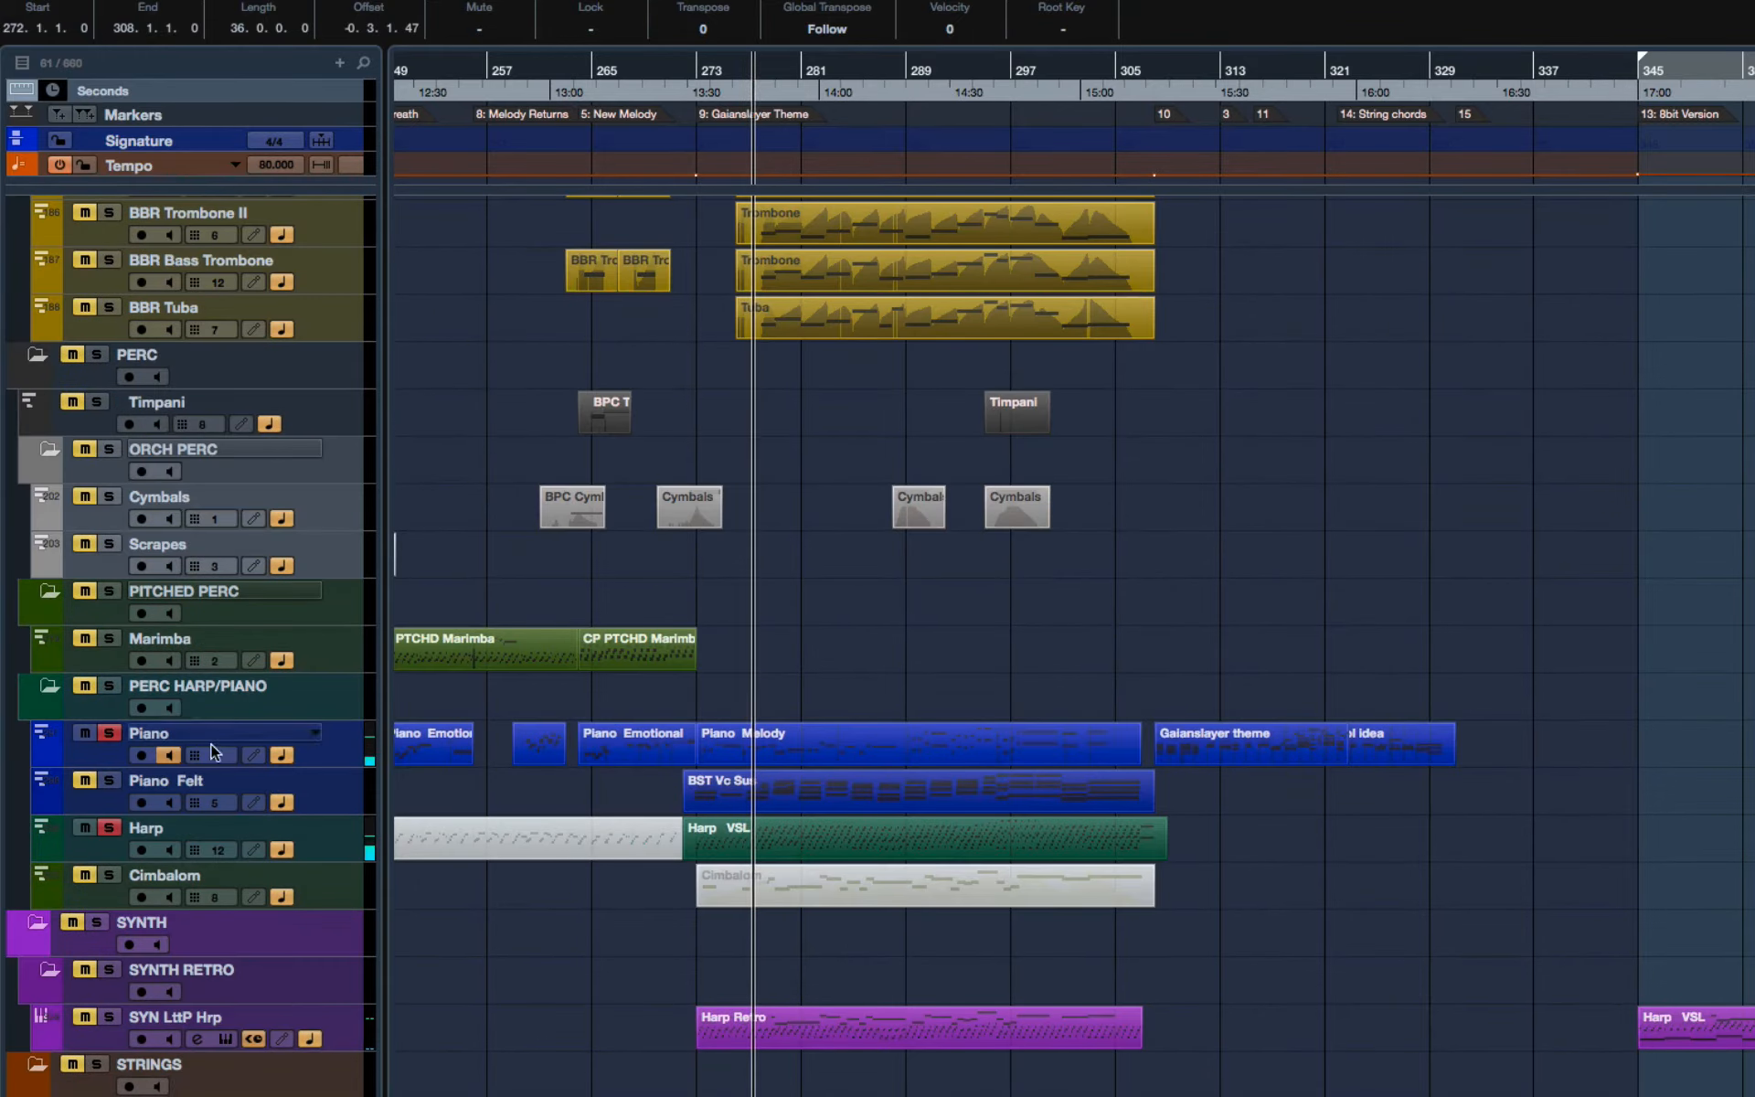
pyautogui.click(108, 736)
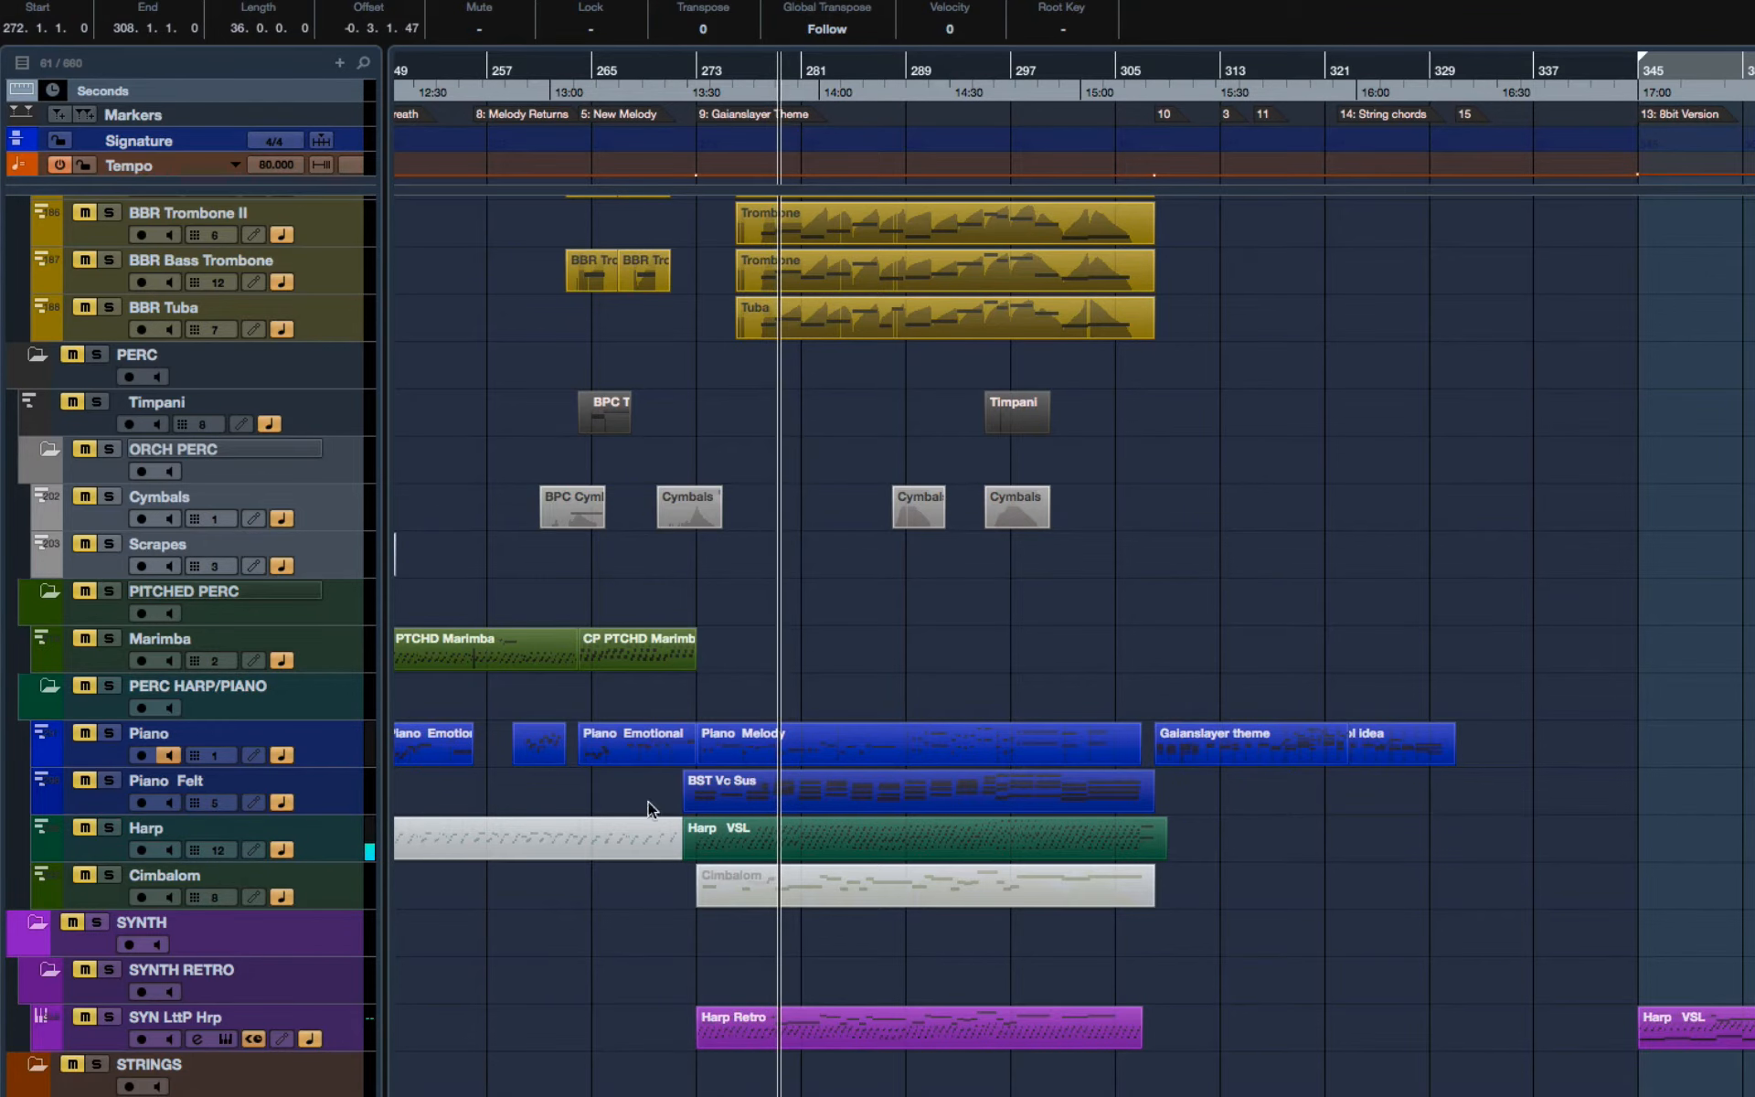
# Step: Solo the entire STRINGS folder so that all string tracks play together
pyautogui.scroll(-10, 642, 812)
pyautogui.scroll(3, 268, 395)
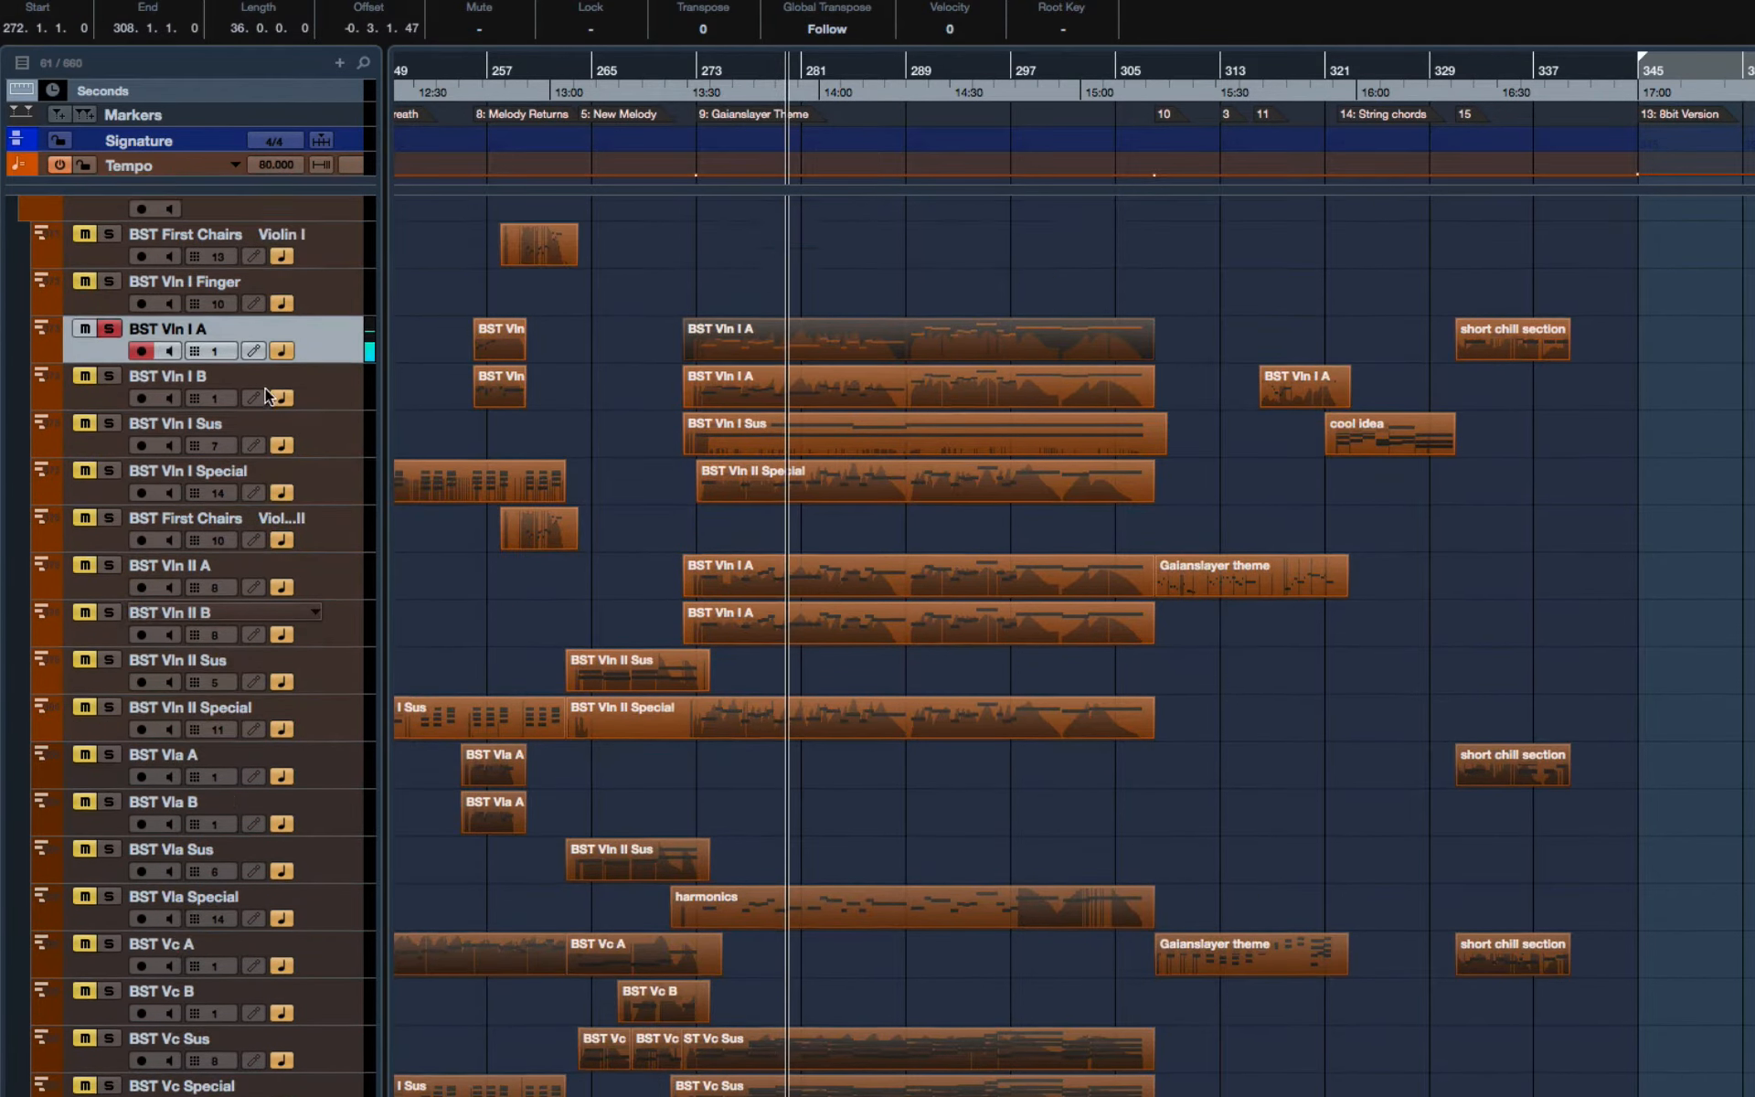
pyautogui.click(96, 220)
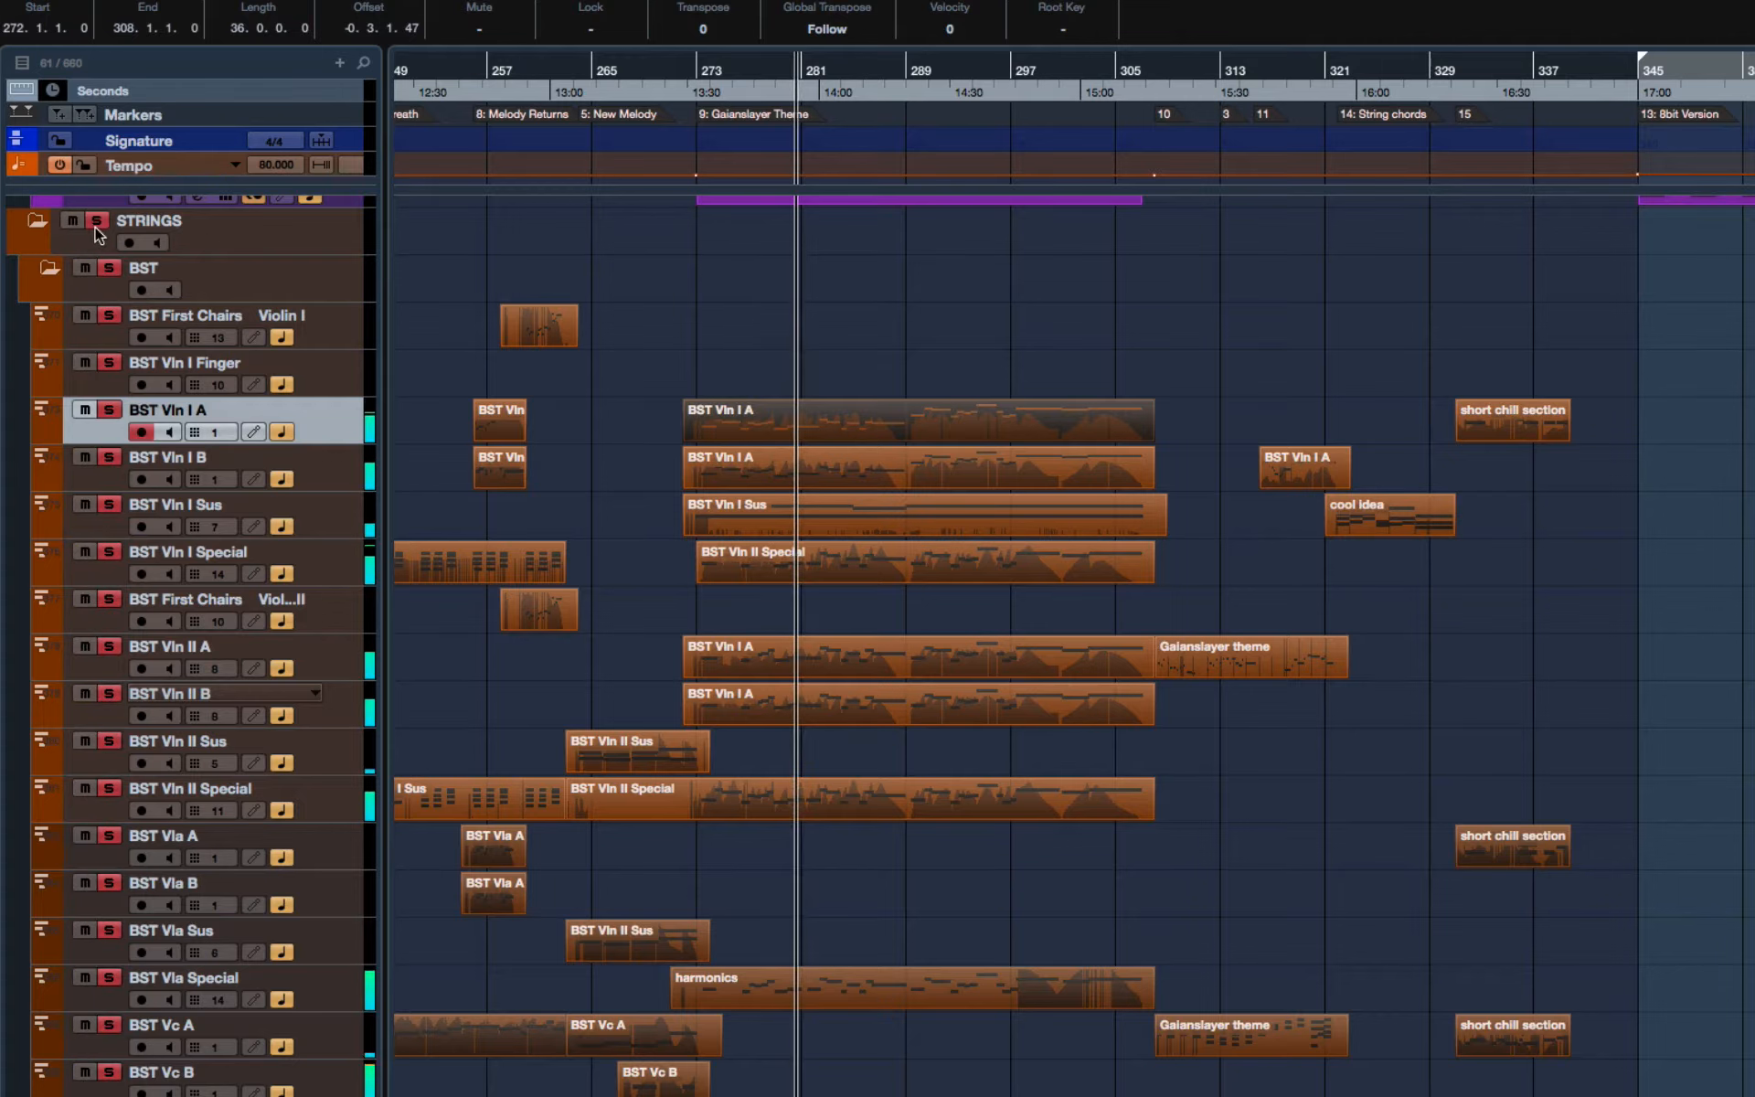
# Step: Select the string parts of the Gaianslayer Theme and open them together in the Key Editor
pyautogui.scroll(2, 848, 348)
pyautogui.scroll(3, 848, 344)
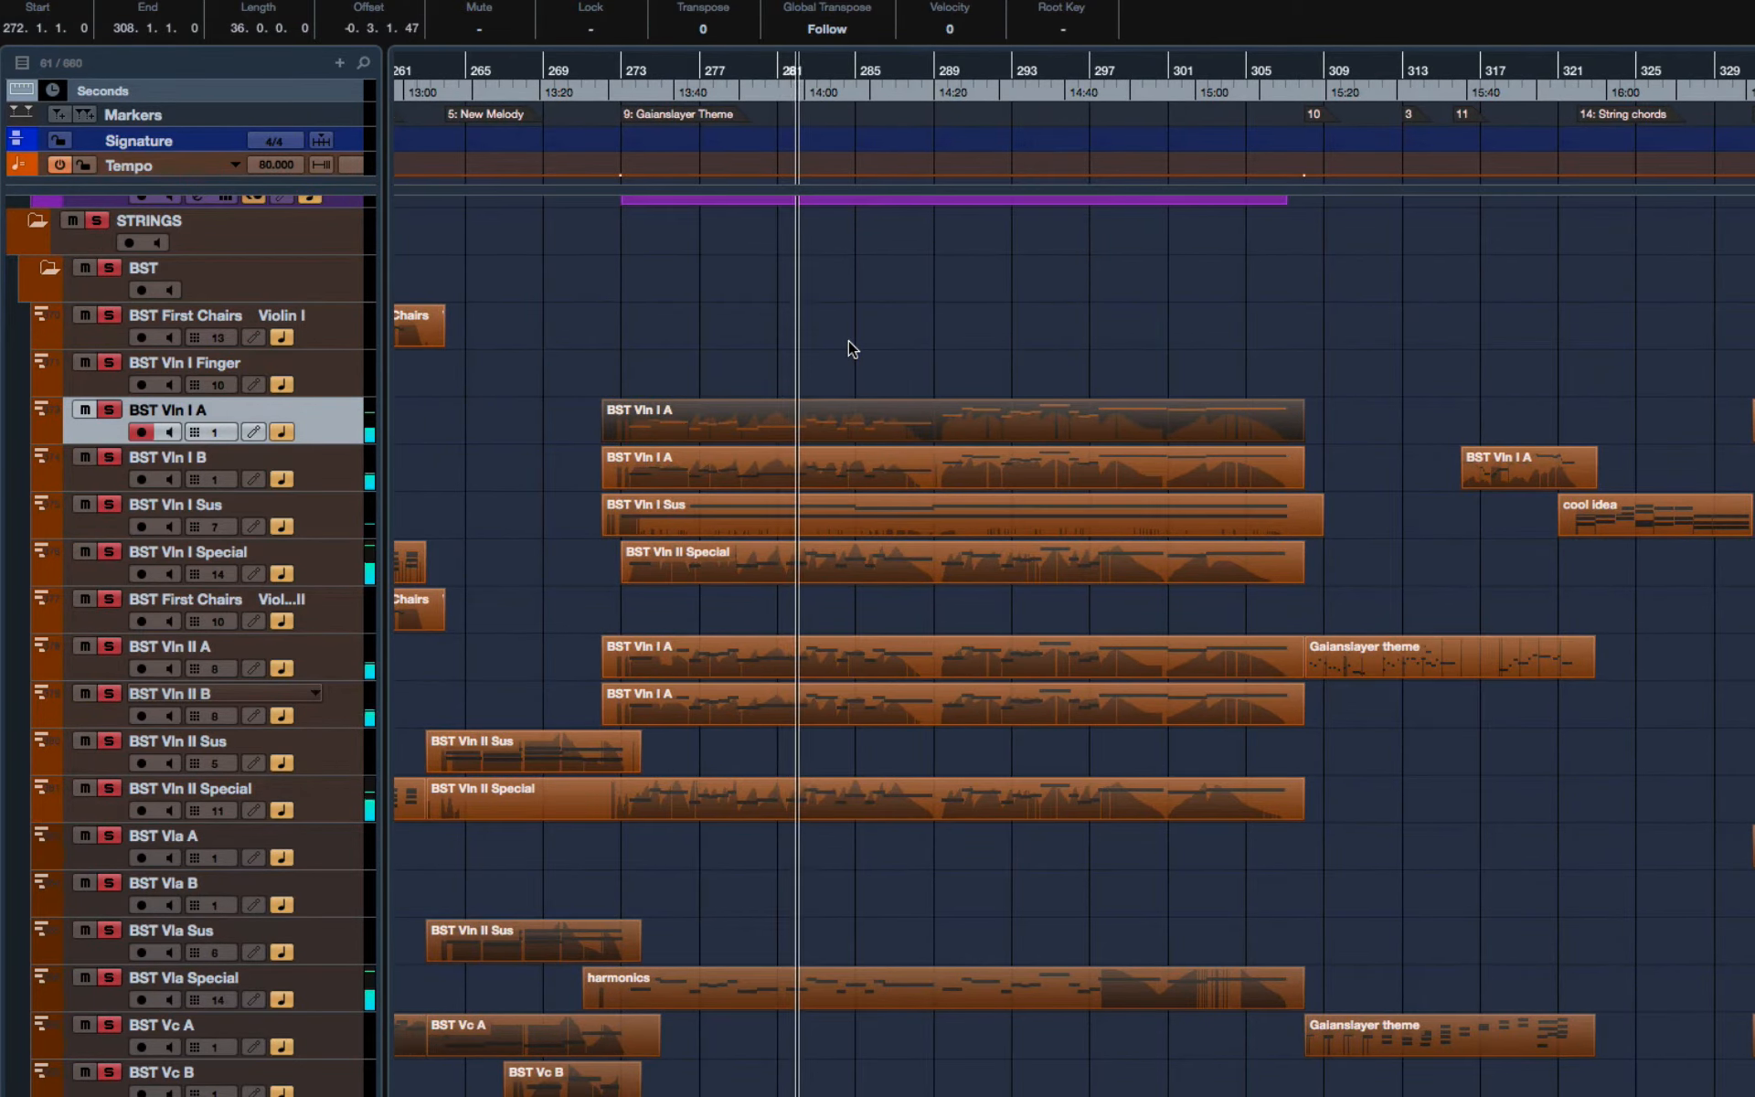
pyautogui.scroll(1, 848, 342)
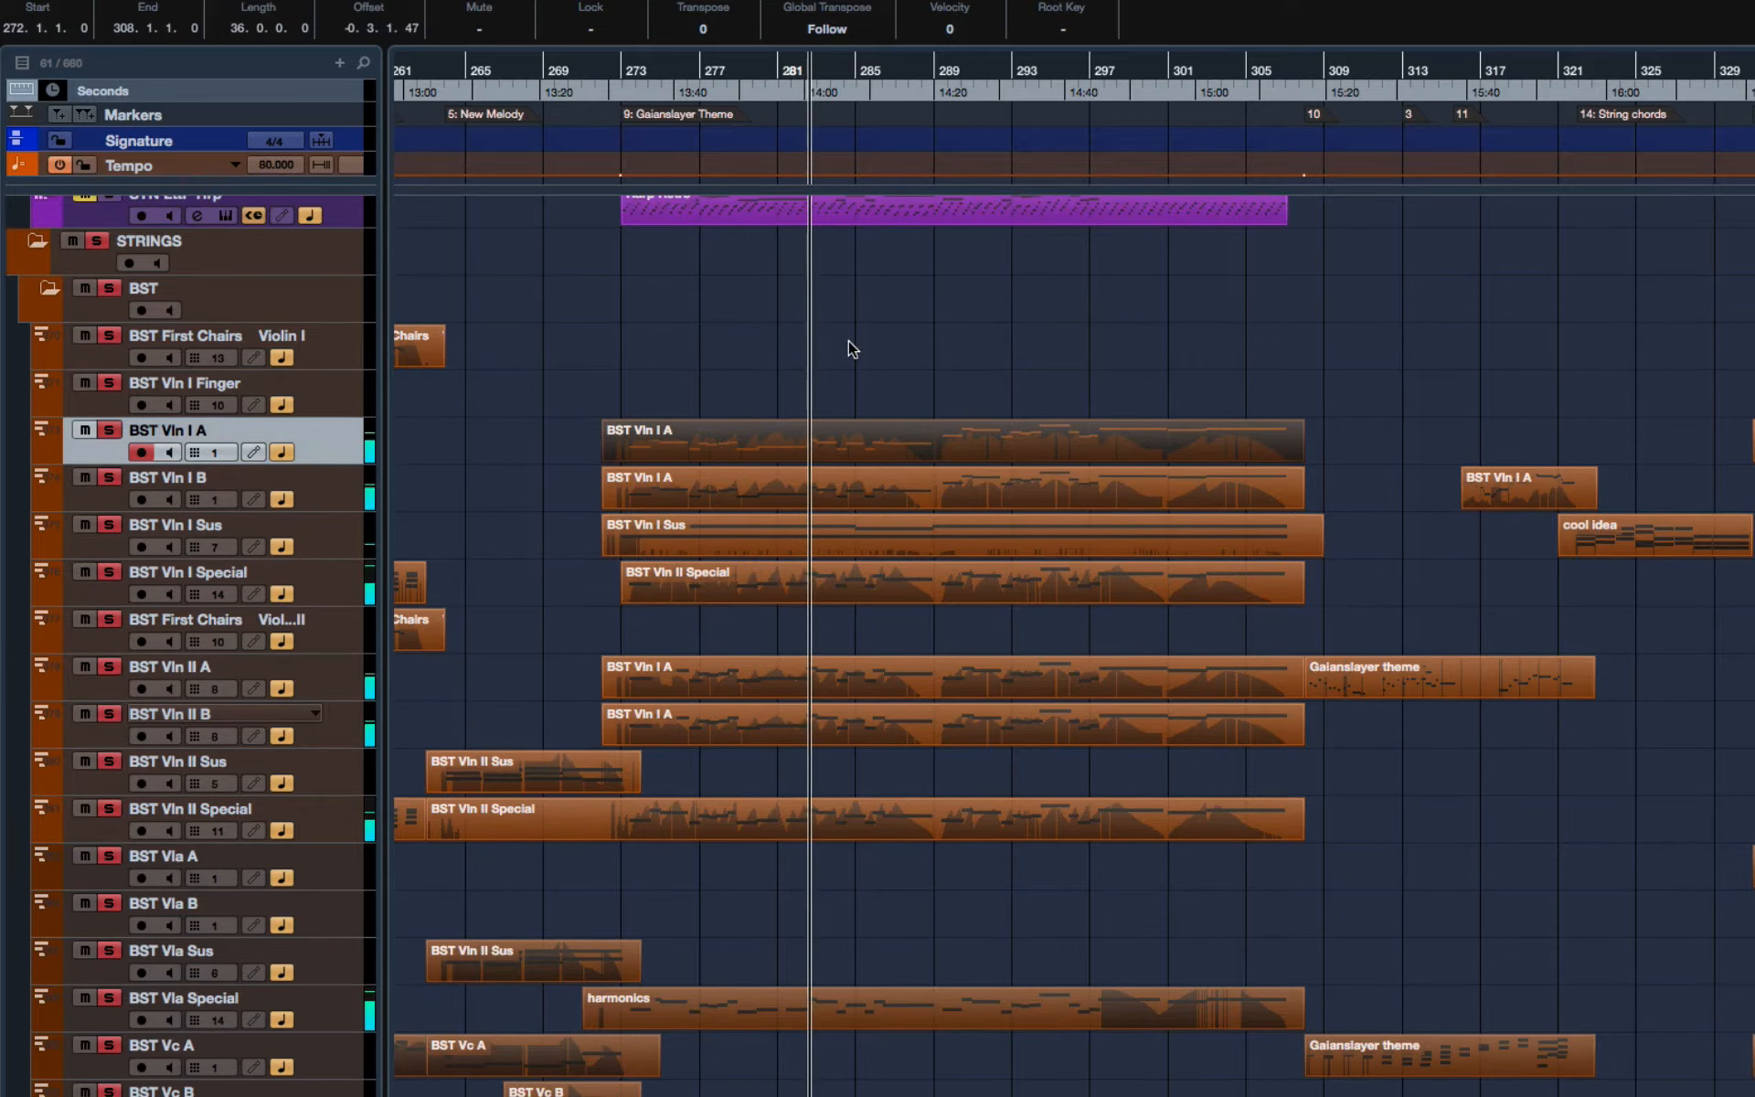
pyautogui.scroll(1, 848, 341)
pyautogui.click(848, 341)
pyautogui.moveTo(995, 690); pyautogui.dragTo(1028, 1092)
pyautogui.press('Return')
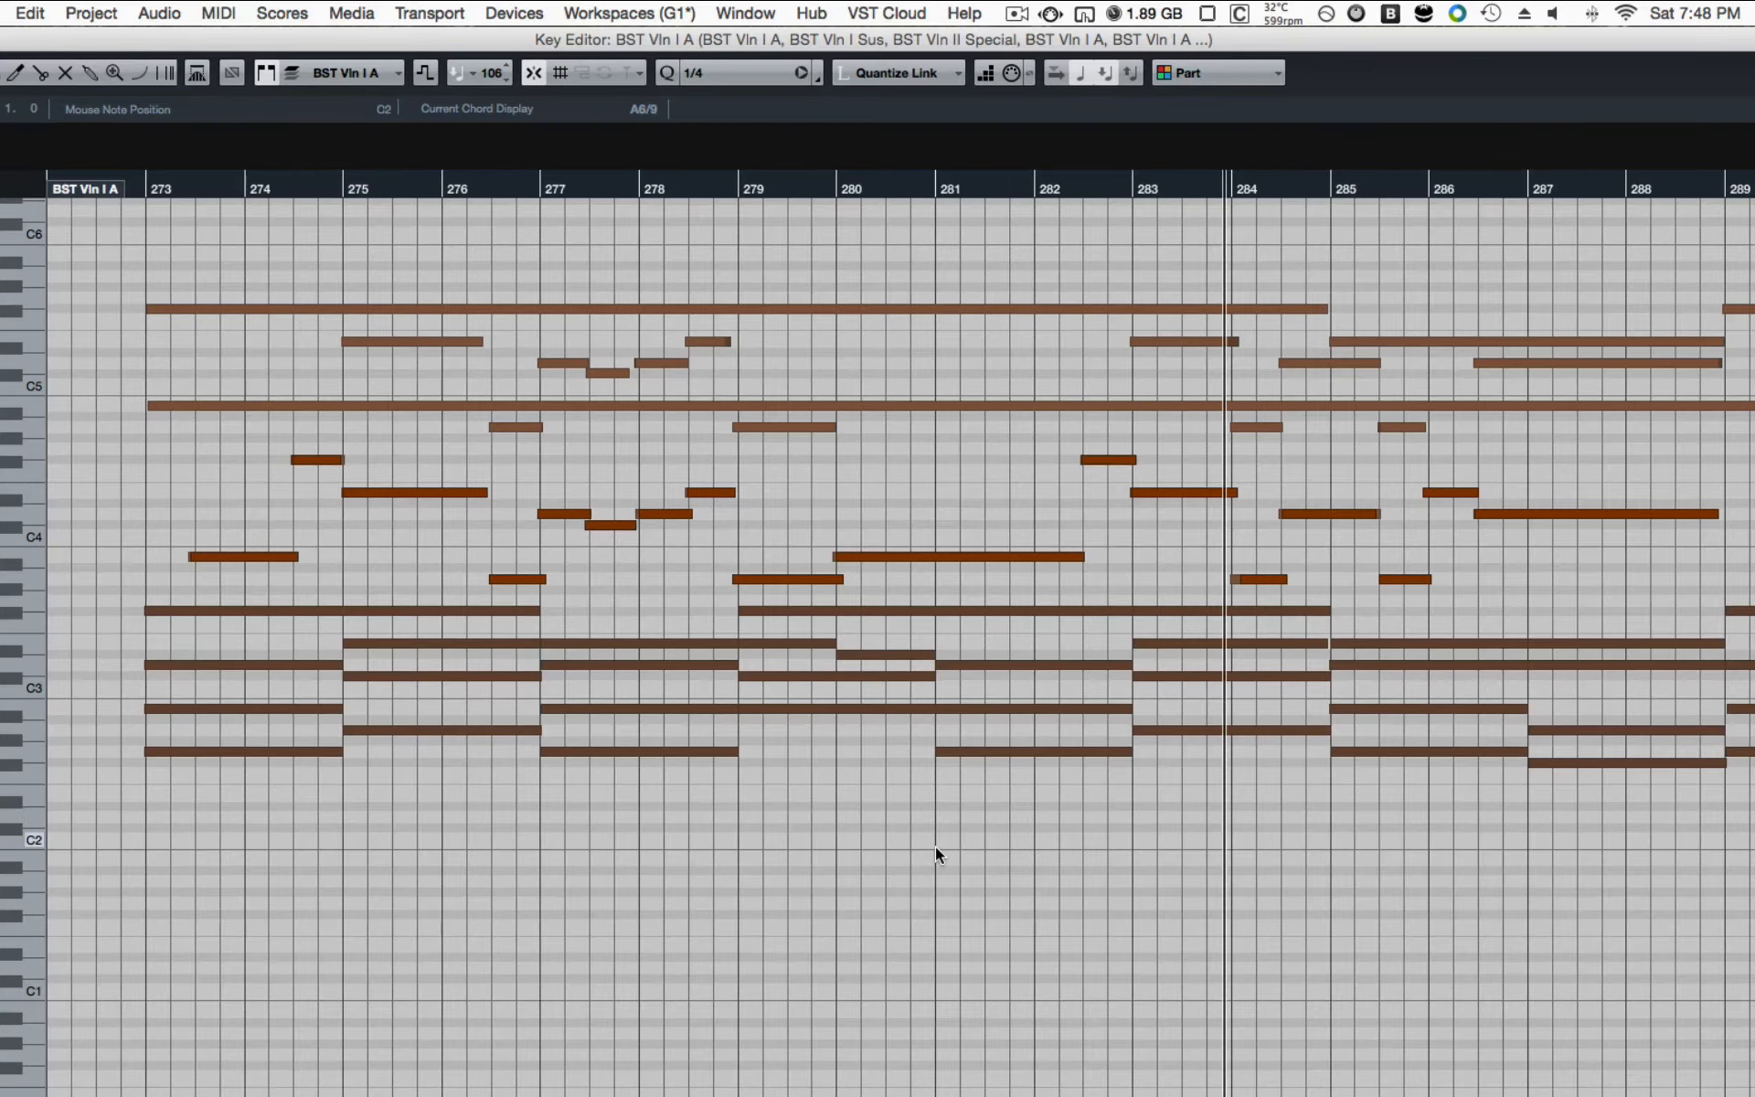
# Step: Examine how the combined string parts layer the melody, sustained high notes and low chords from bar 273 onward
pyautogui.scroll(-2, 935, 847)
pyautogui.hscroll(2, 935, 846)
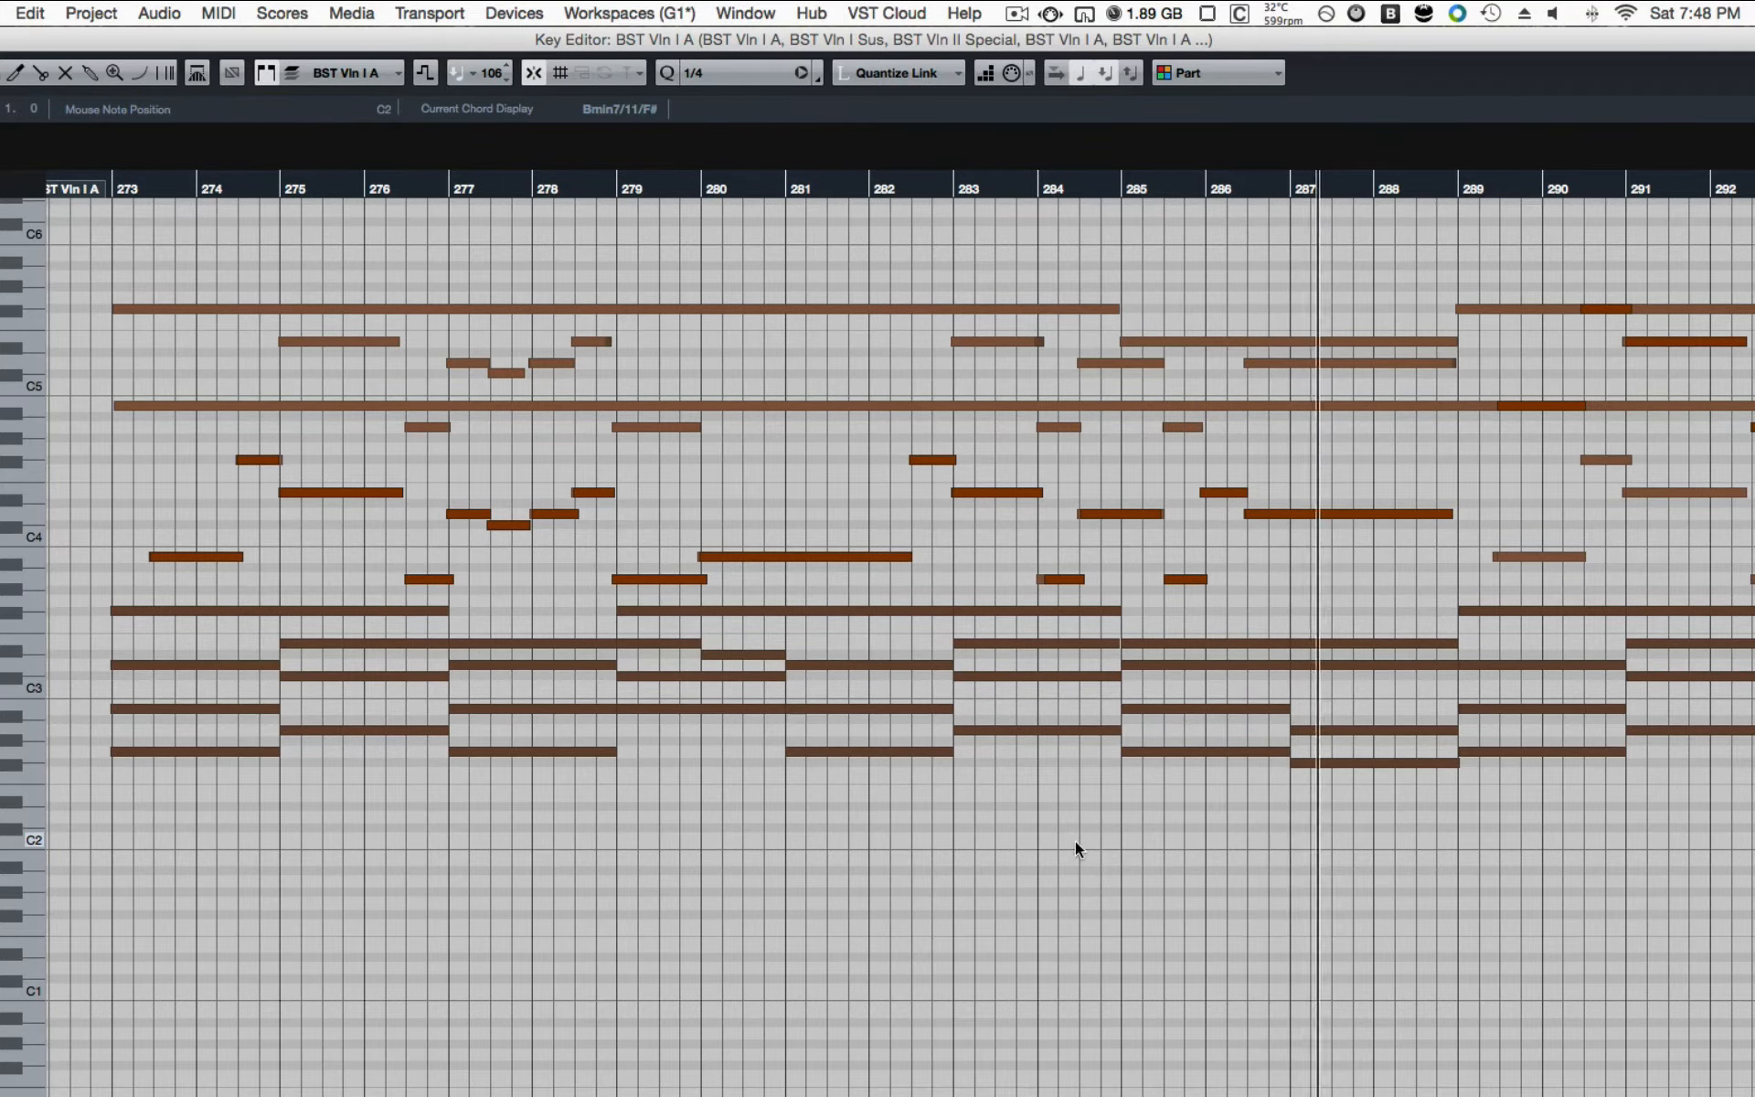
pyautogui.scroll(-2, 1076, 852)
pyautogui.scroll(-2, 1076, 852)
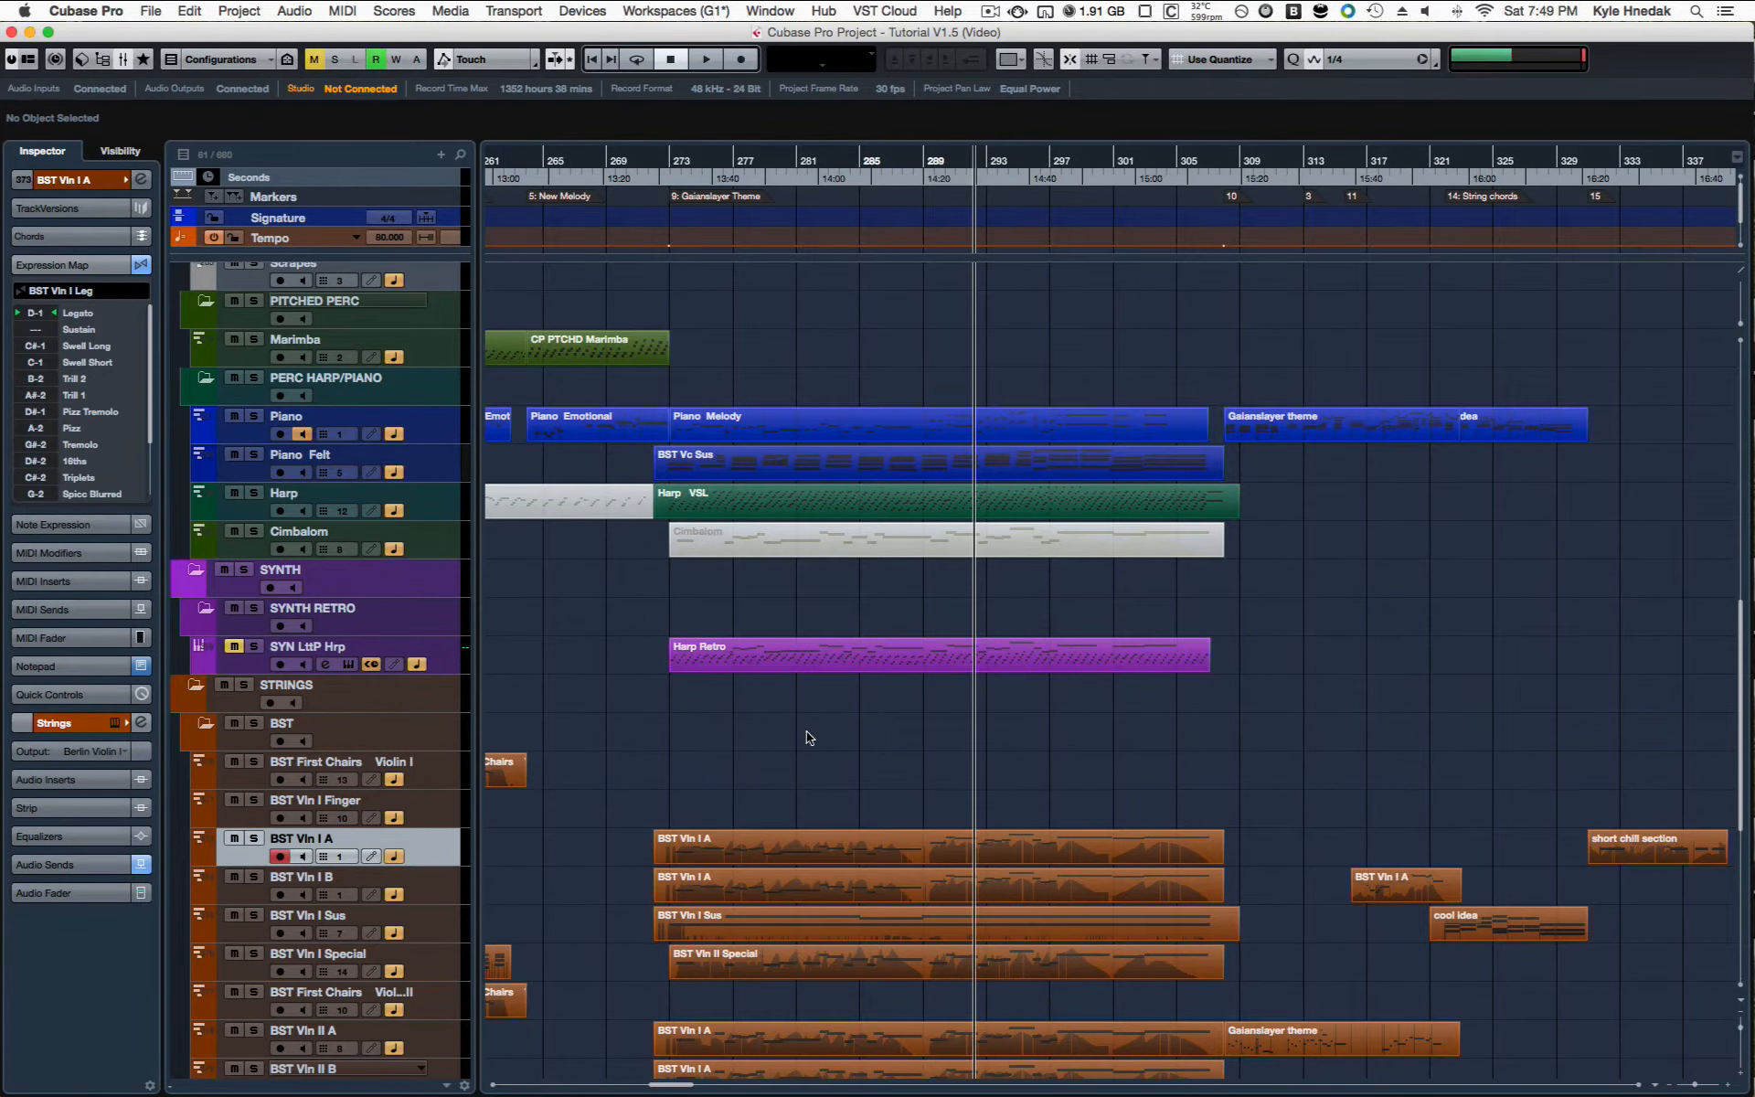
# Step: Select the Gaianslayer Theme wind parts on the flute, oboe 1, clarinet, bassoon 1 and contrabassoon tracks
pyautogui.scroll(8, 807, 736)
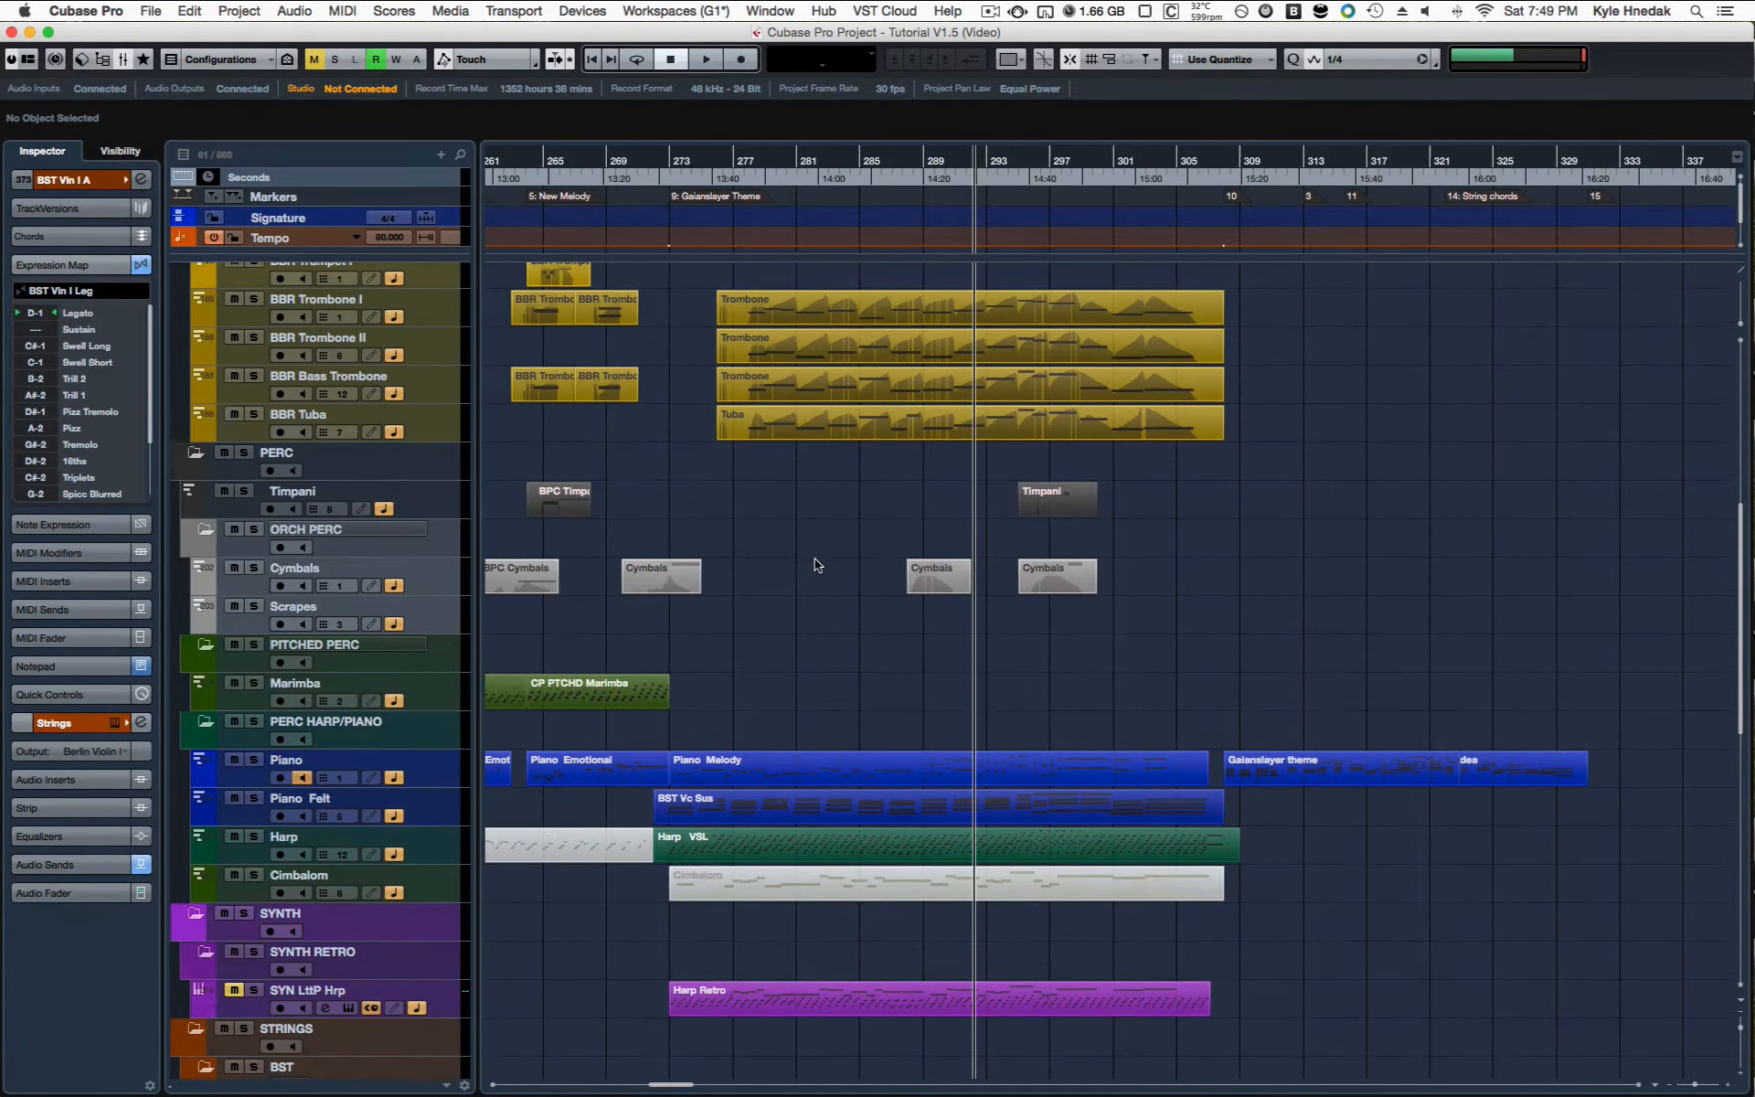
pyautogui.scroll(3, 815, 558)
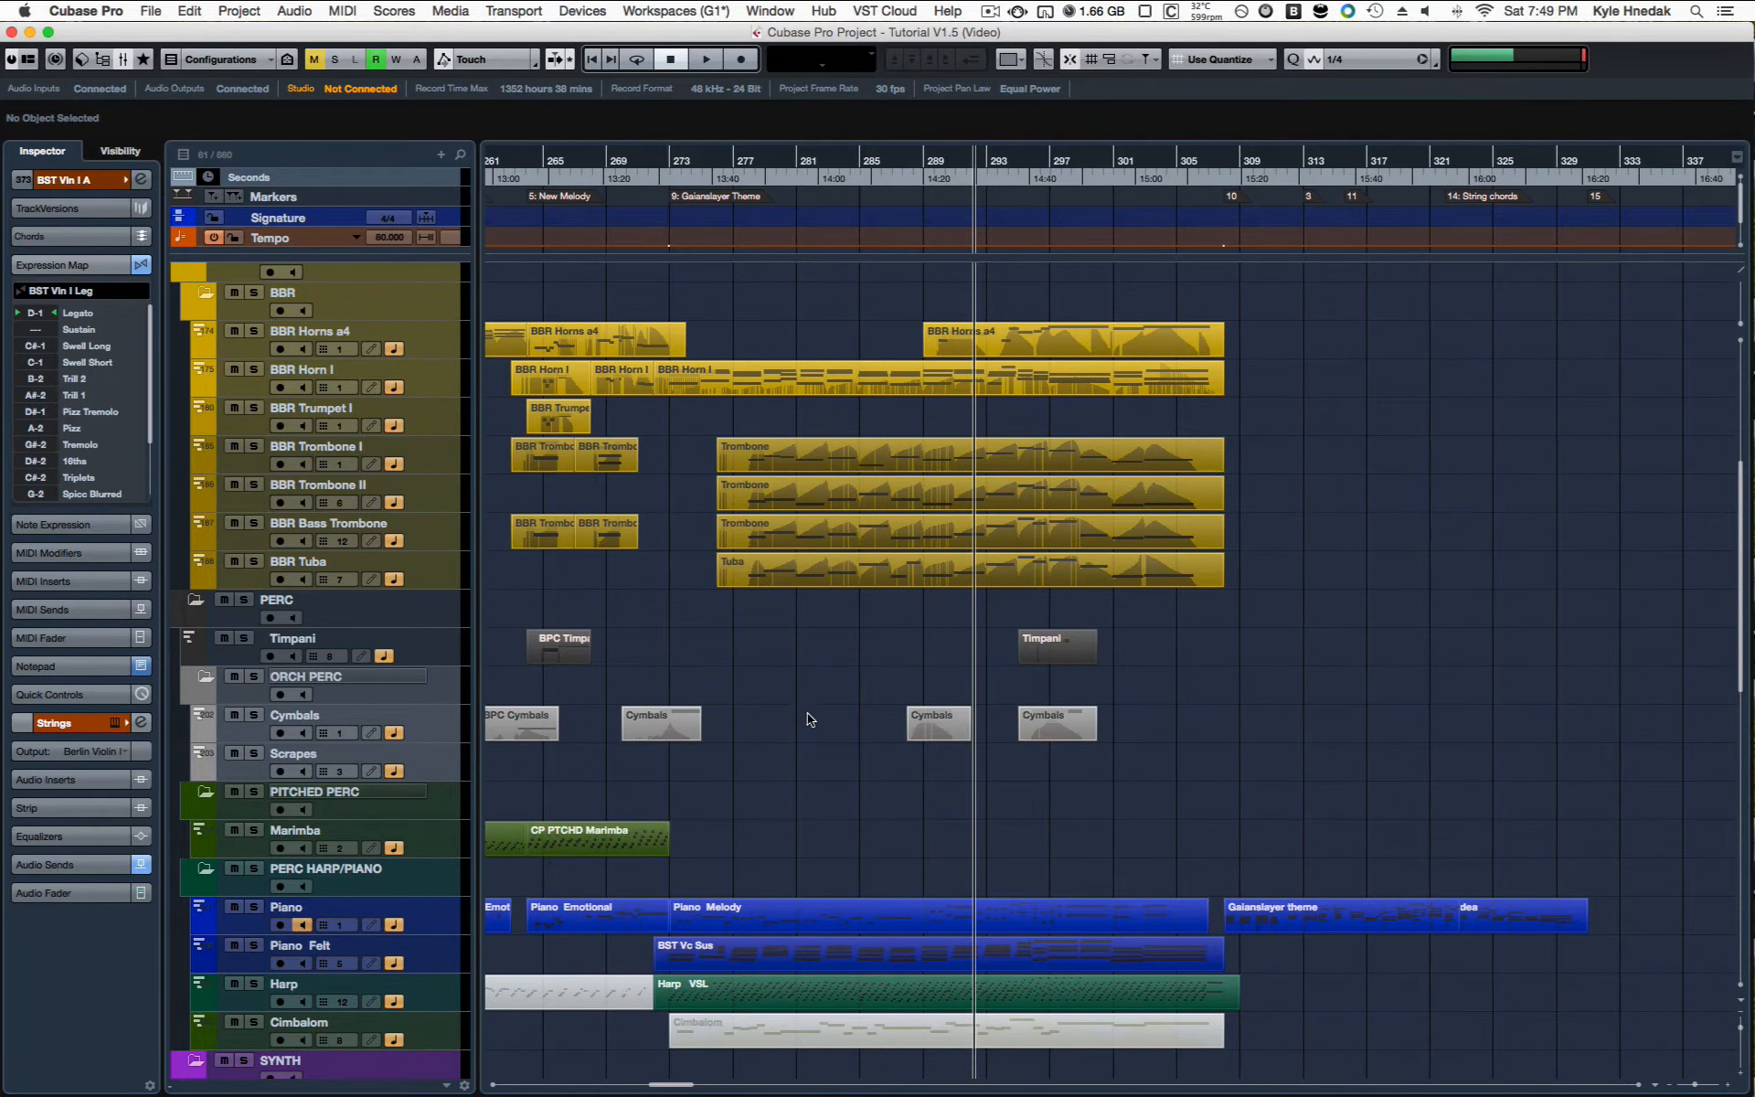
pyautogui.scroll(9, 798, 276)
pyautogui.moveTo(799, 276); pyautogui.dragTo(1057, 666)
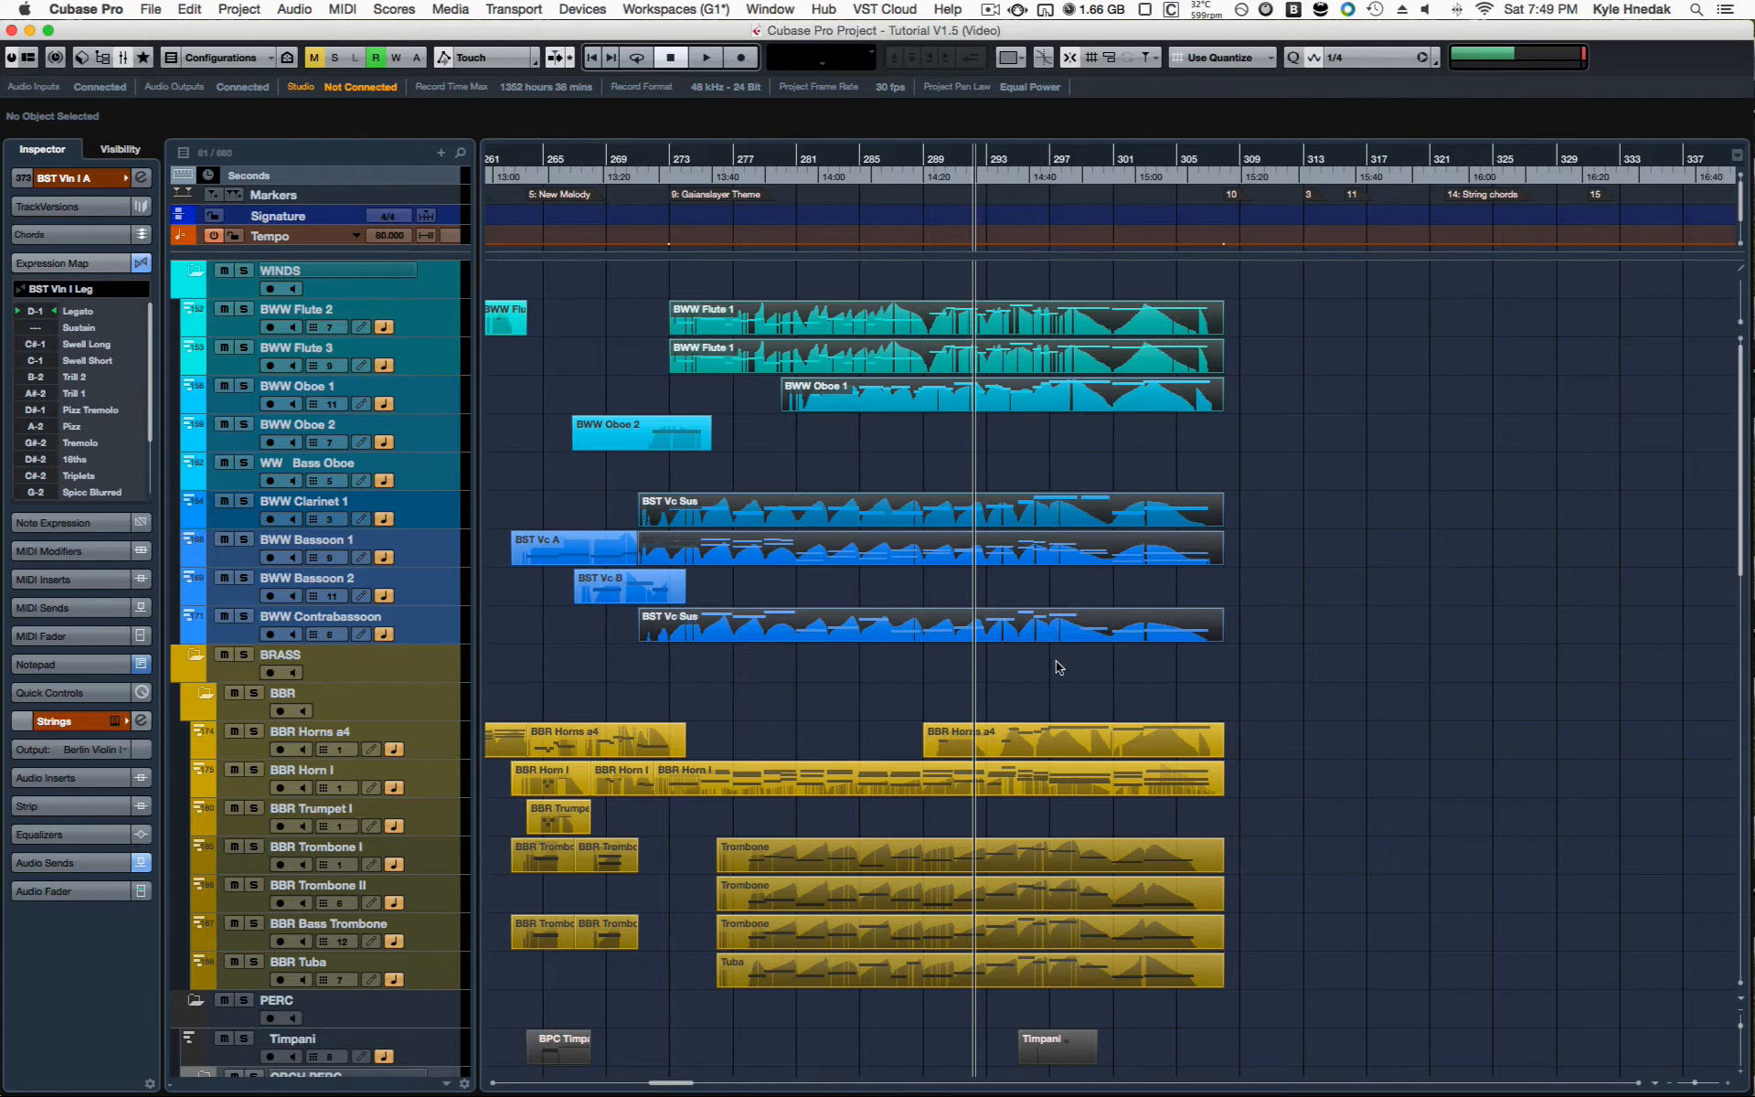
# Step: Play the soloed winds from about bar 284 and open their selected parts together in the Key Editor
pyautogui.click(853, 168)
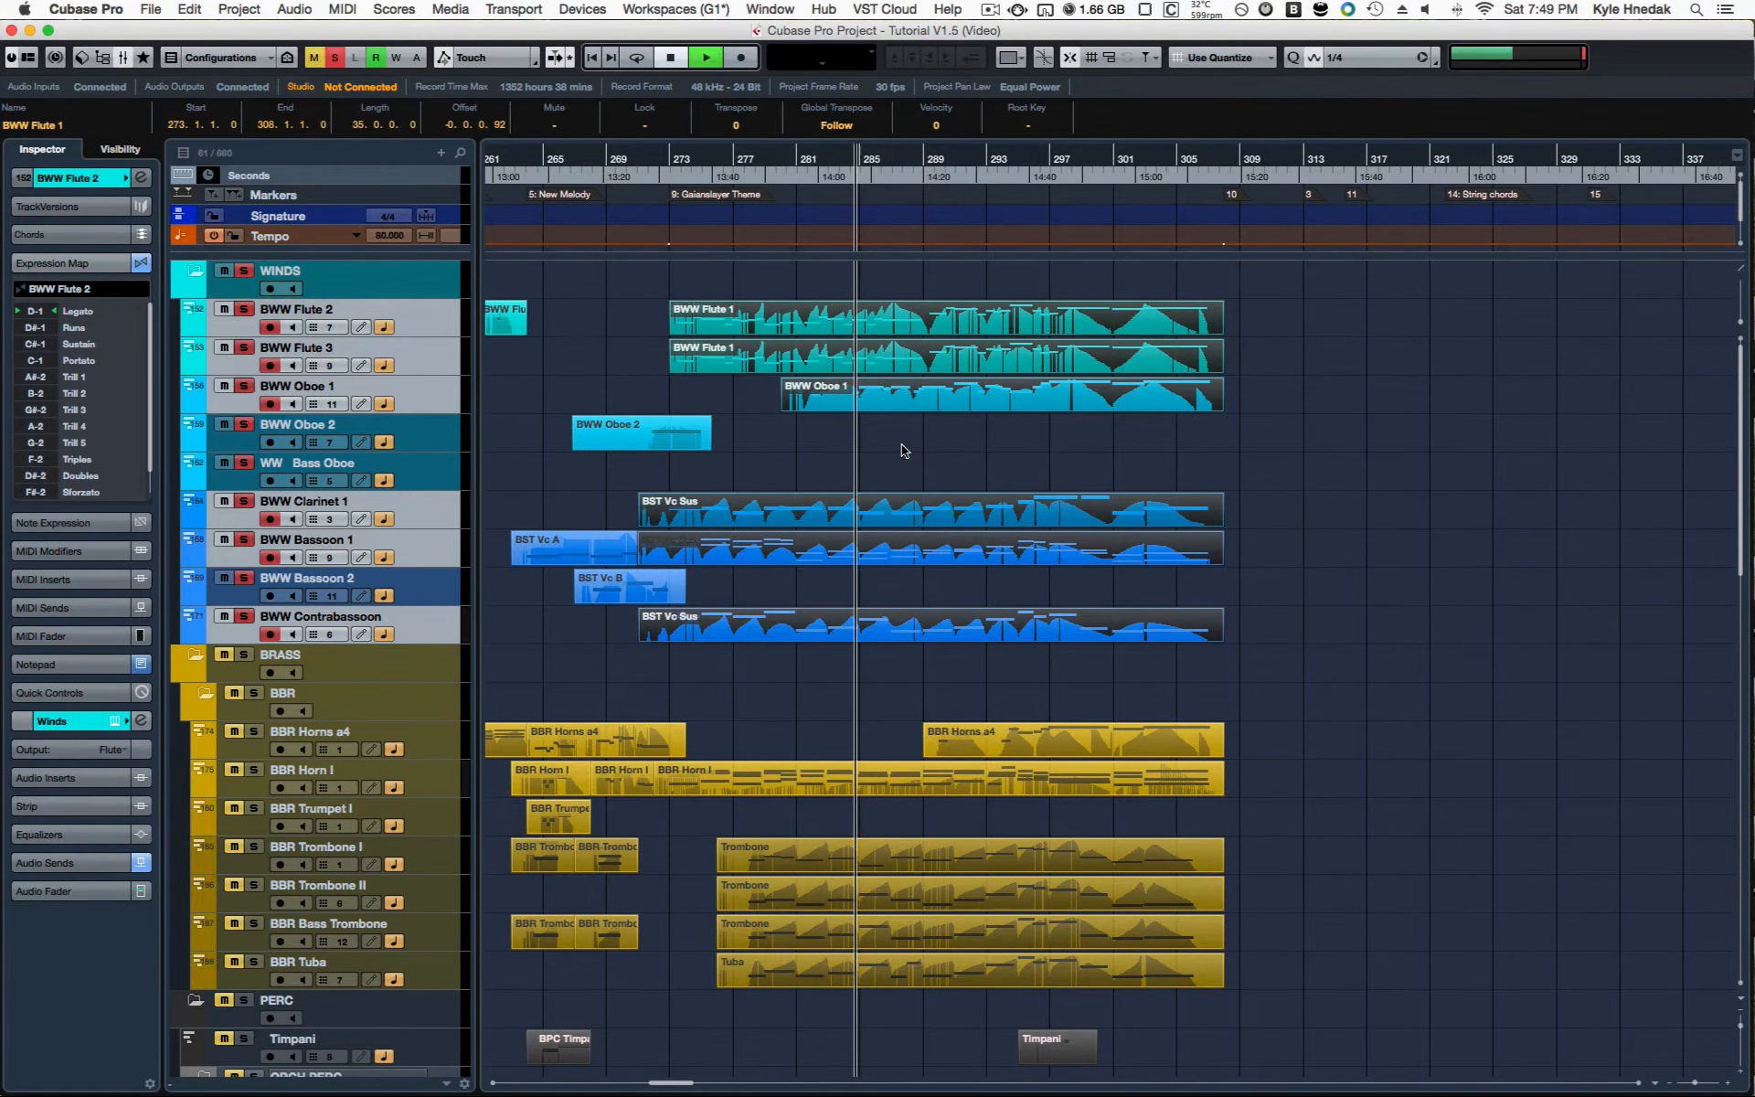
pyautogui.press('Return')
pyautogui.hscroll(1, 959, 591)
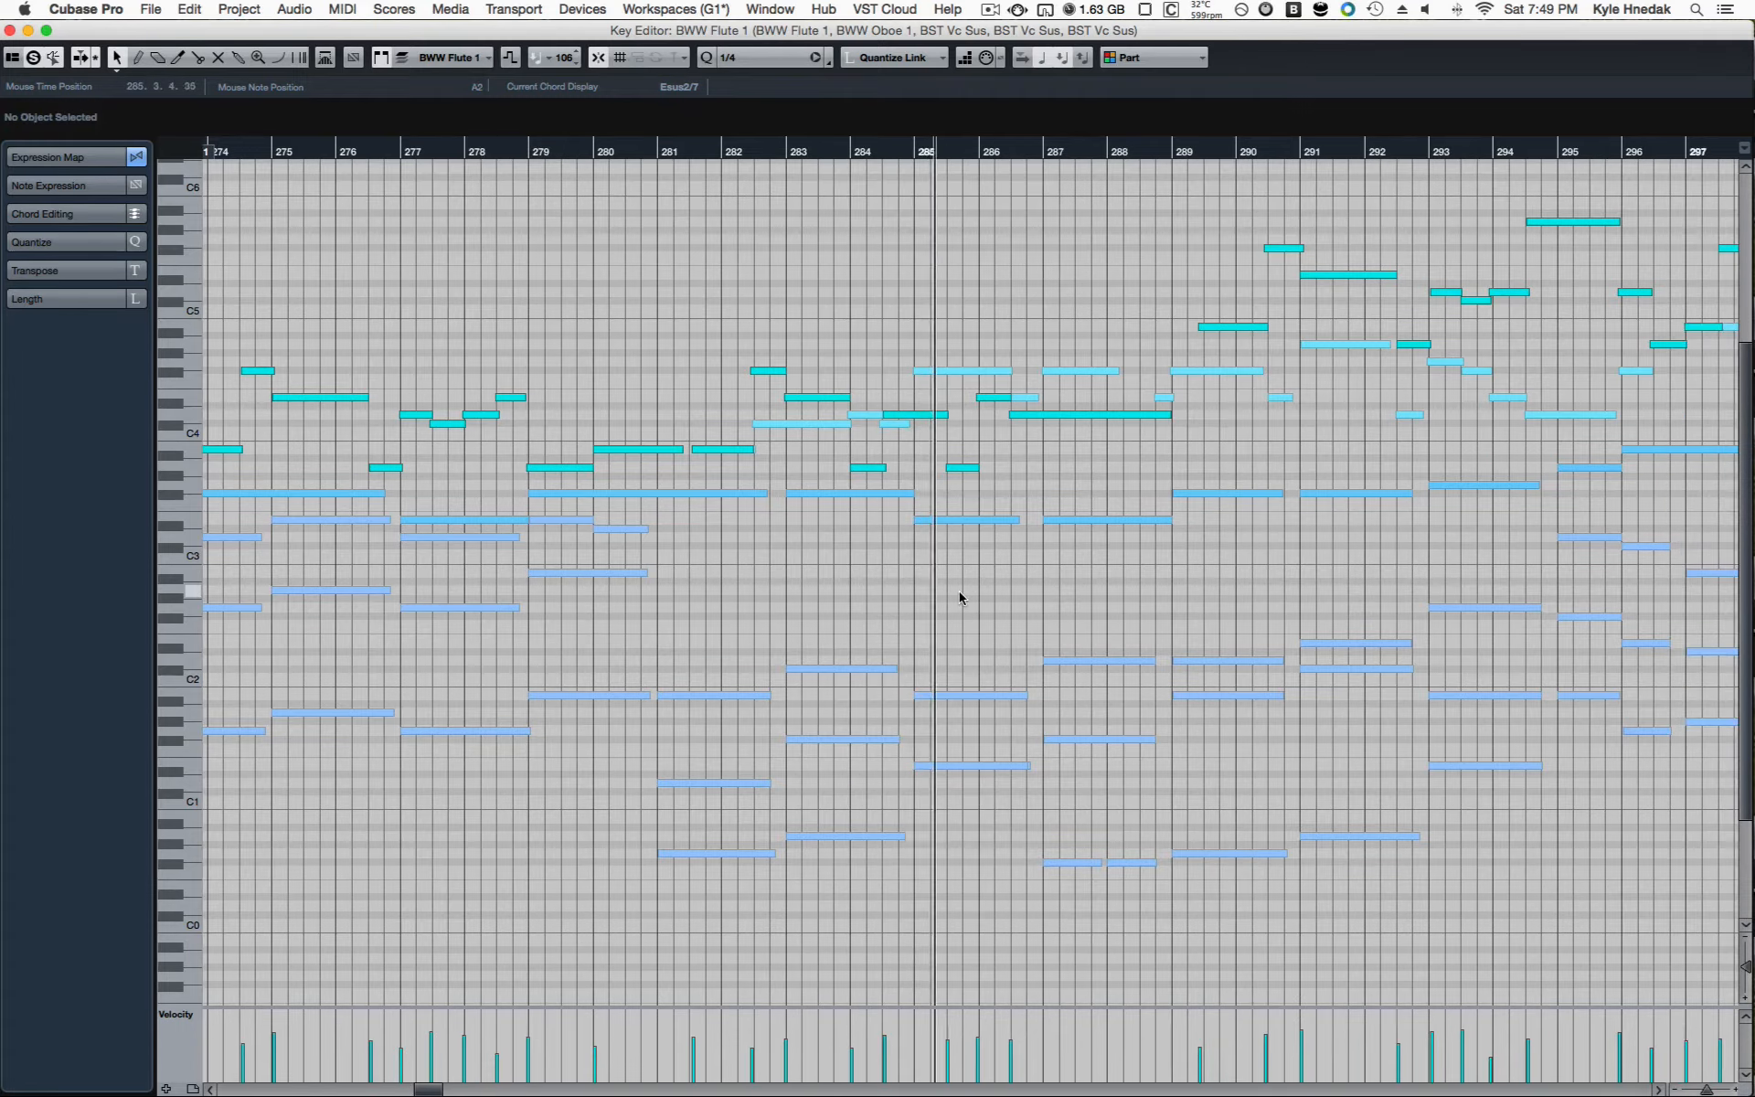
# Step: Show the modulation, expression and CC22 controller lanes beneath the wind notes
pyautogui.scroll(1, 959, 593)
pyautogui.scroll(2, 1088, 627)
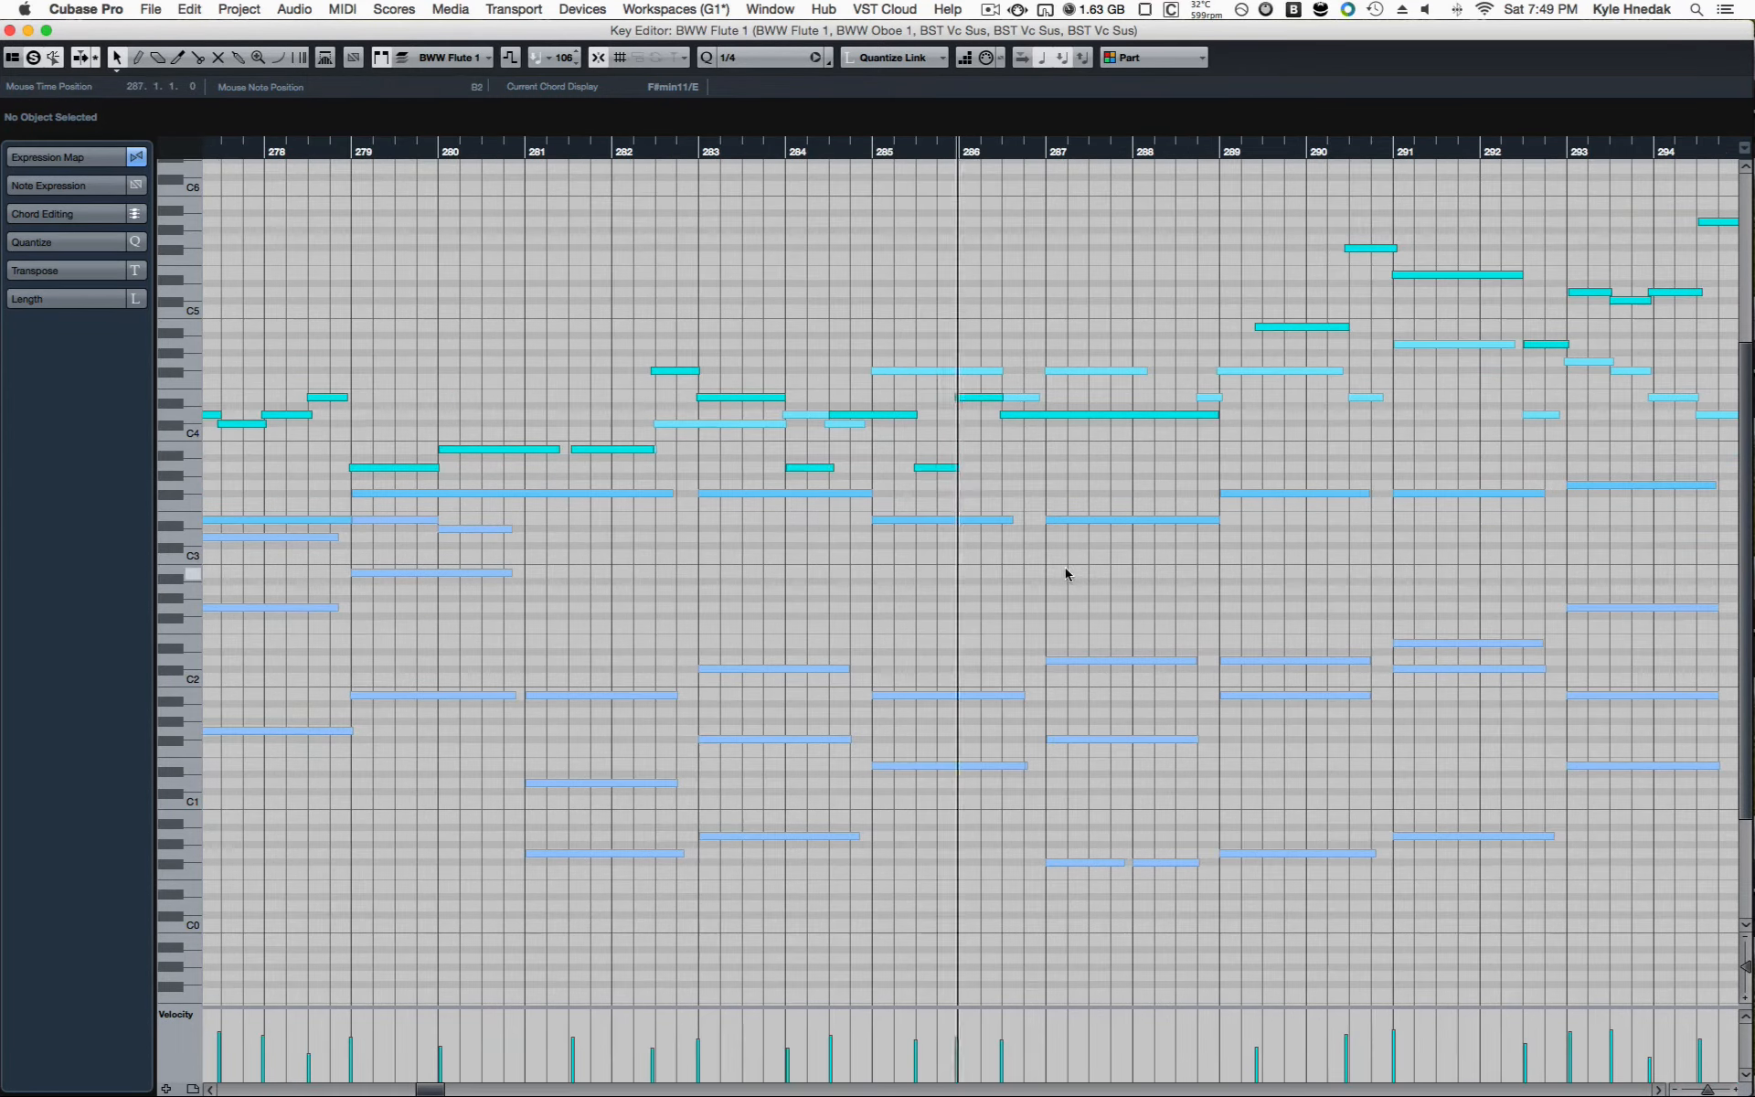
pyautogui.scroll(1, 1104, 459)
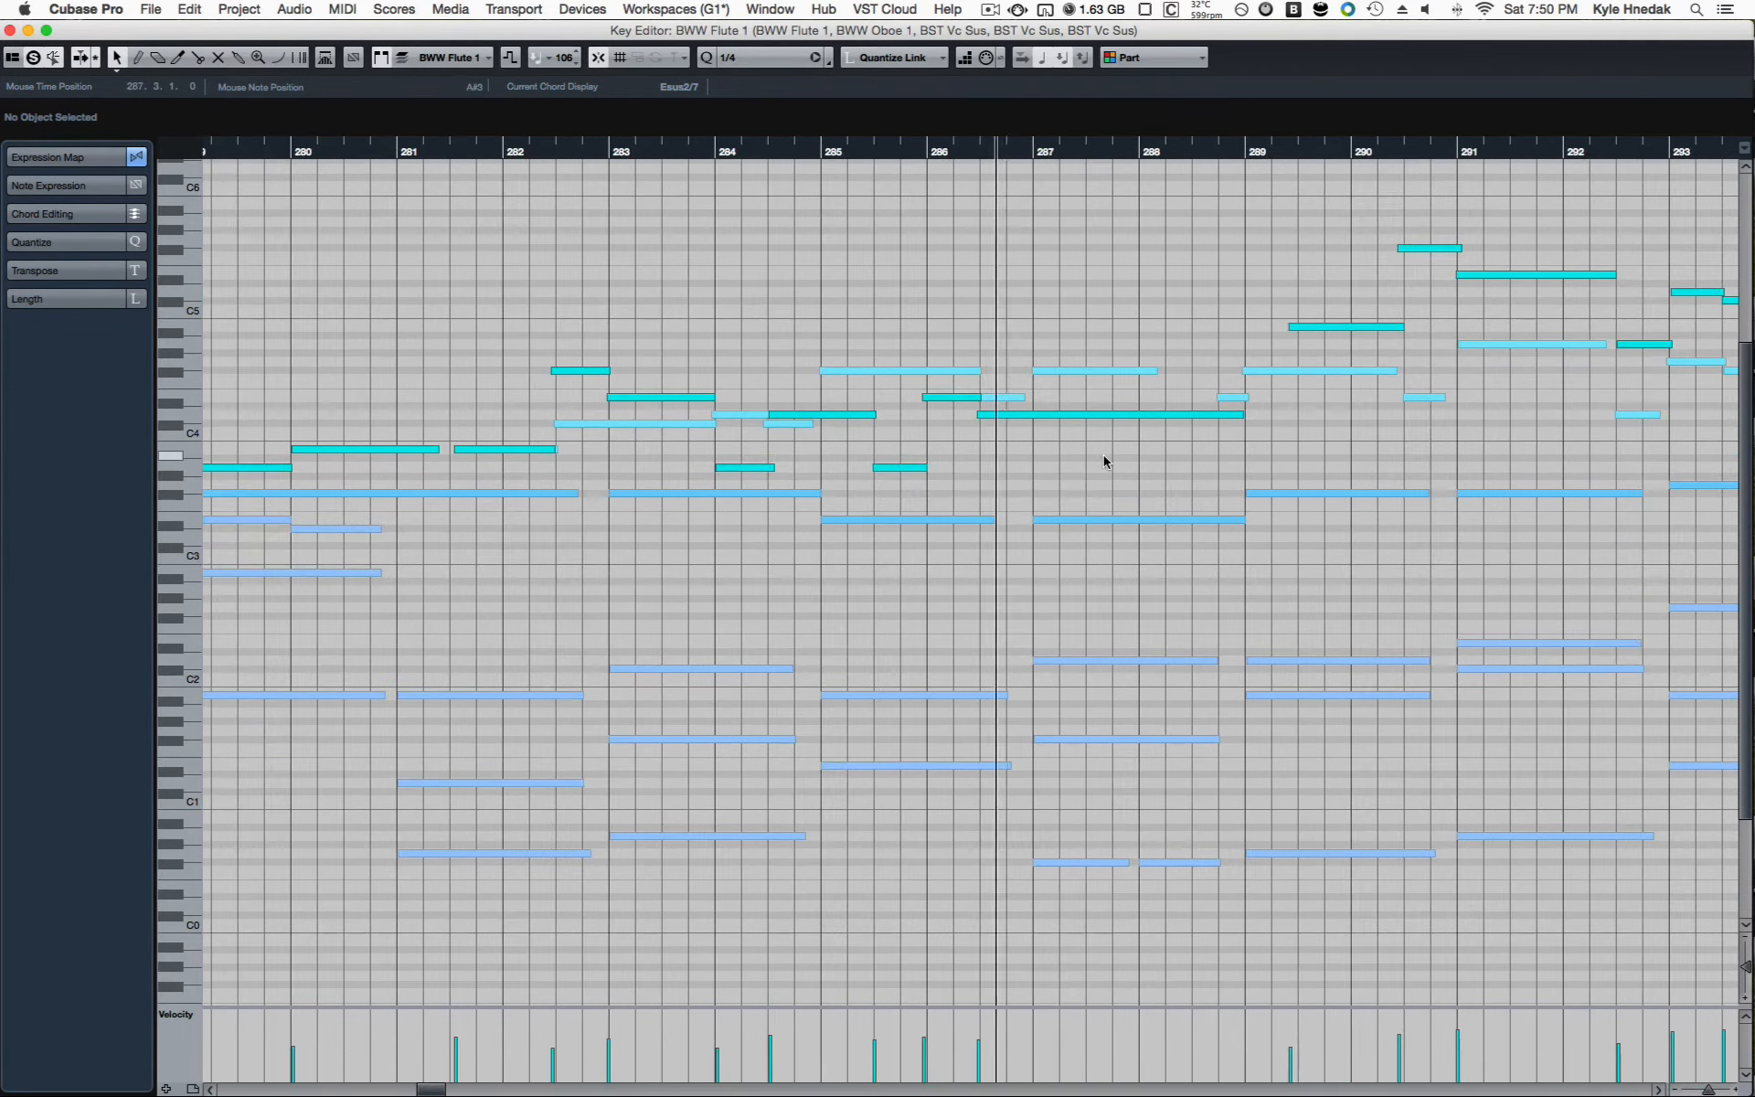
pyautogui.click(1116, 314)
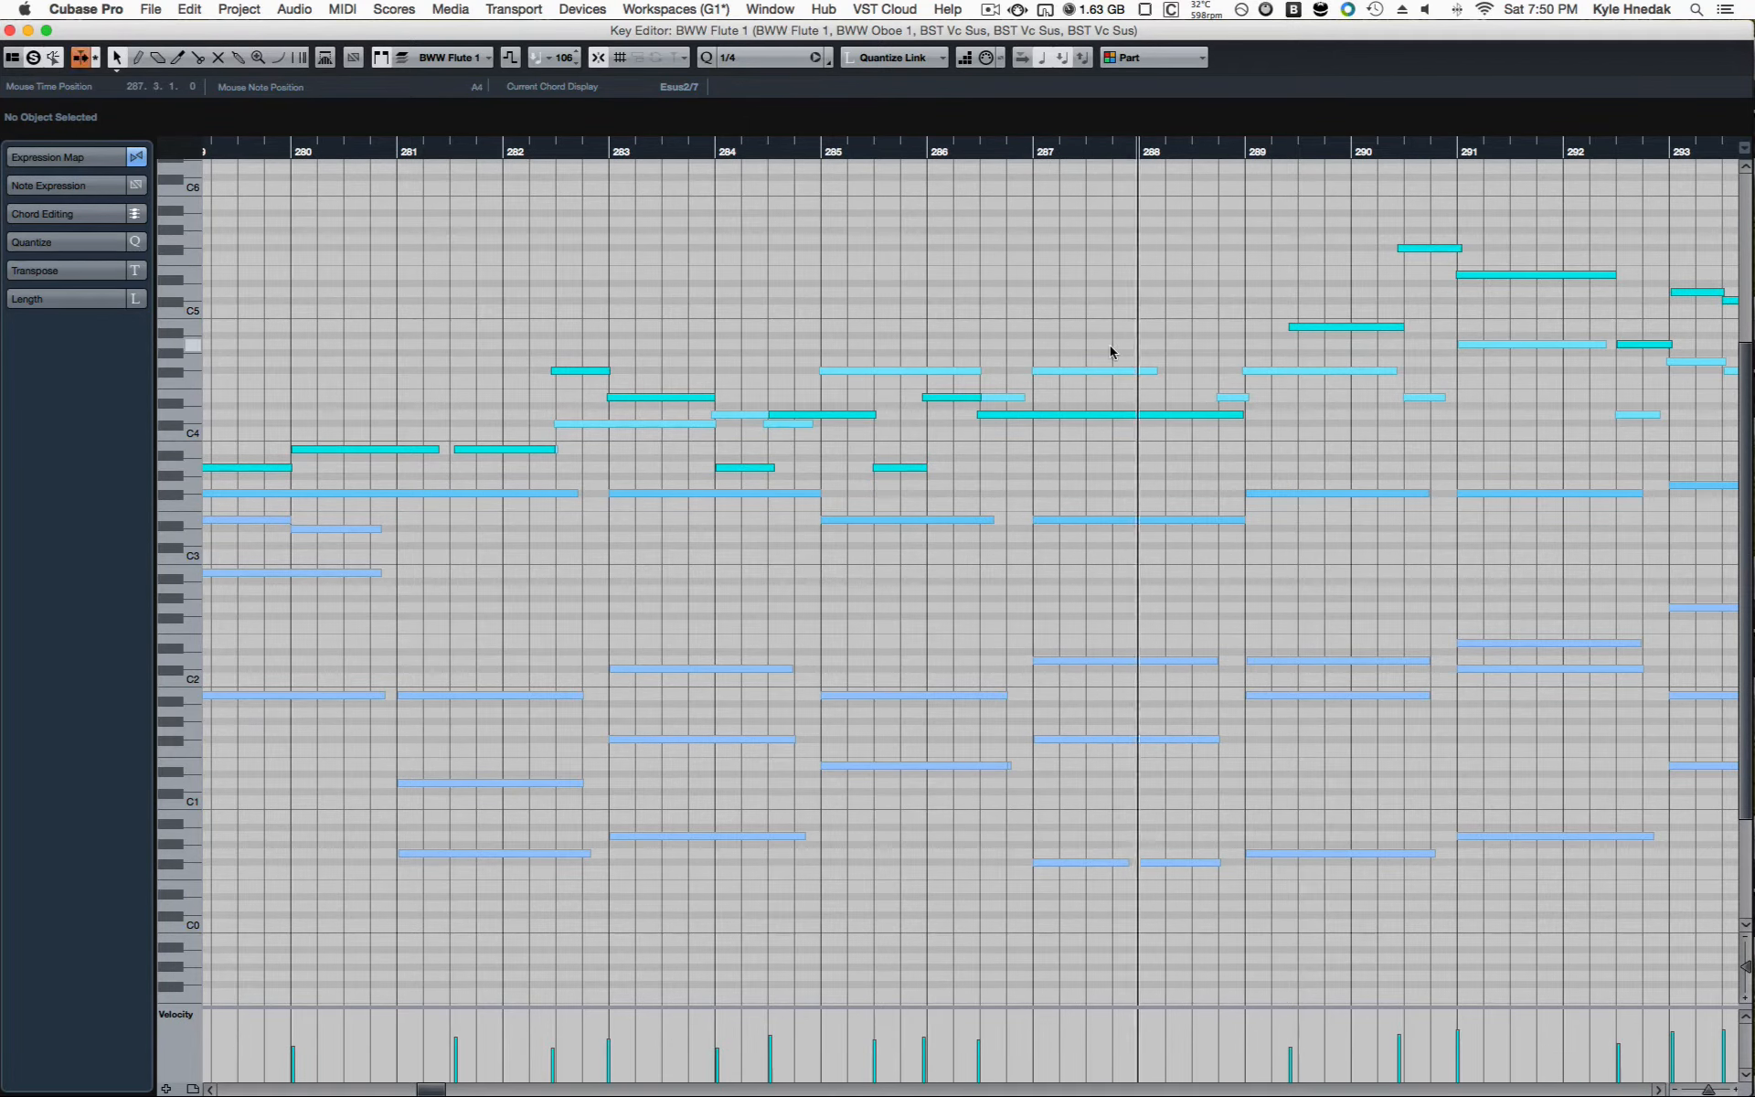
pyautogui.hotkey('alt', 'l')
# Step: Examine the wind notes and the modulation curve around bars 281 to 295 during playback
pyautogui.scroll(-1, 1063, 527)
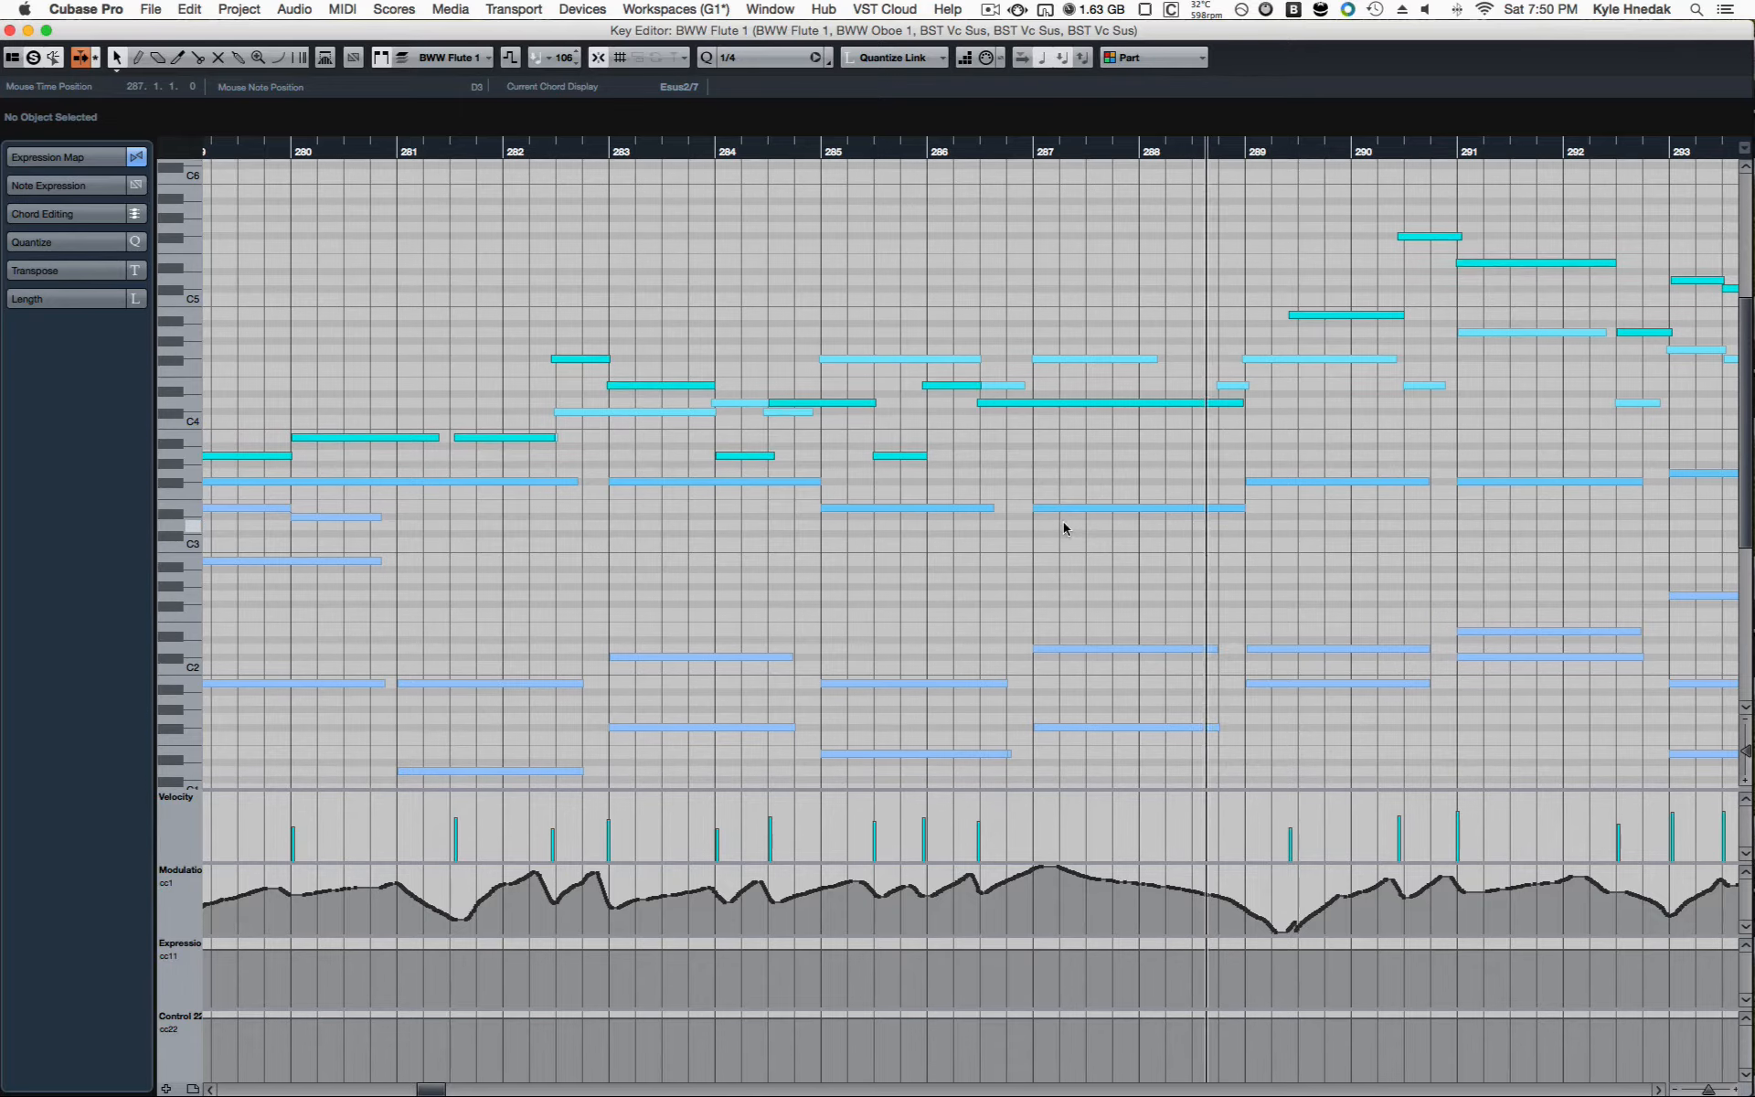
pyautogui.hscroll(3, 1065, 525)
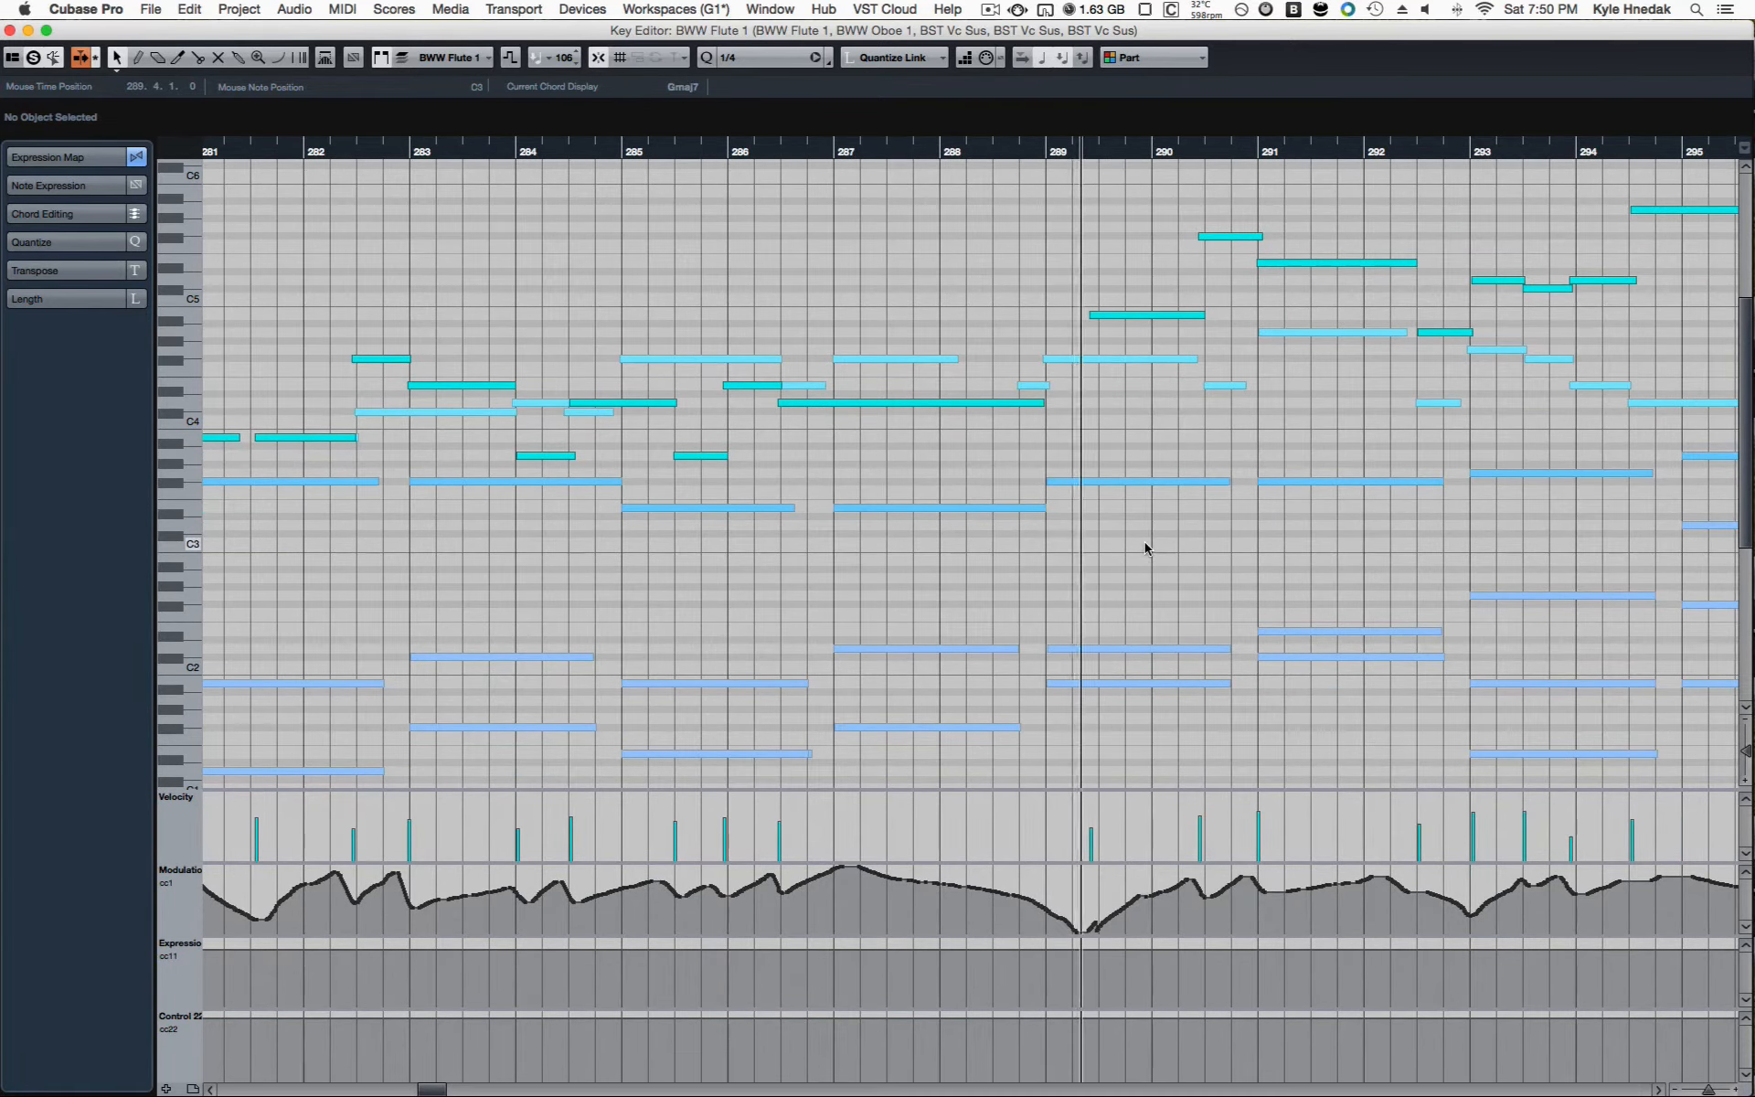
pyautogui.scroll(1, 1145, 549)
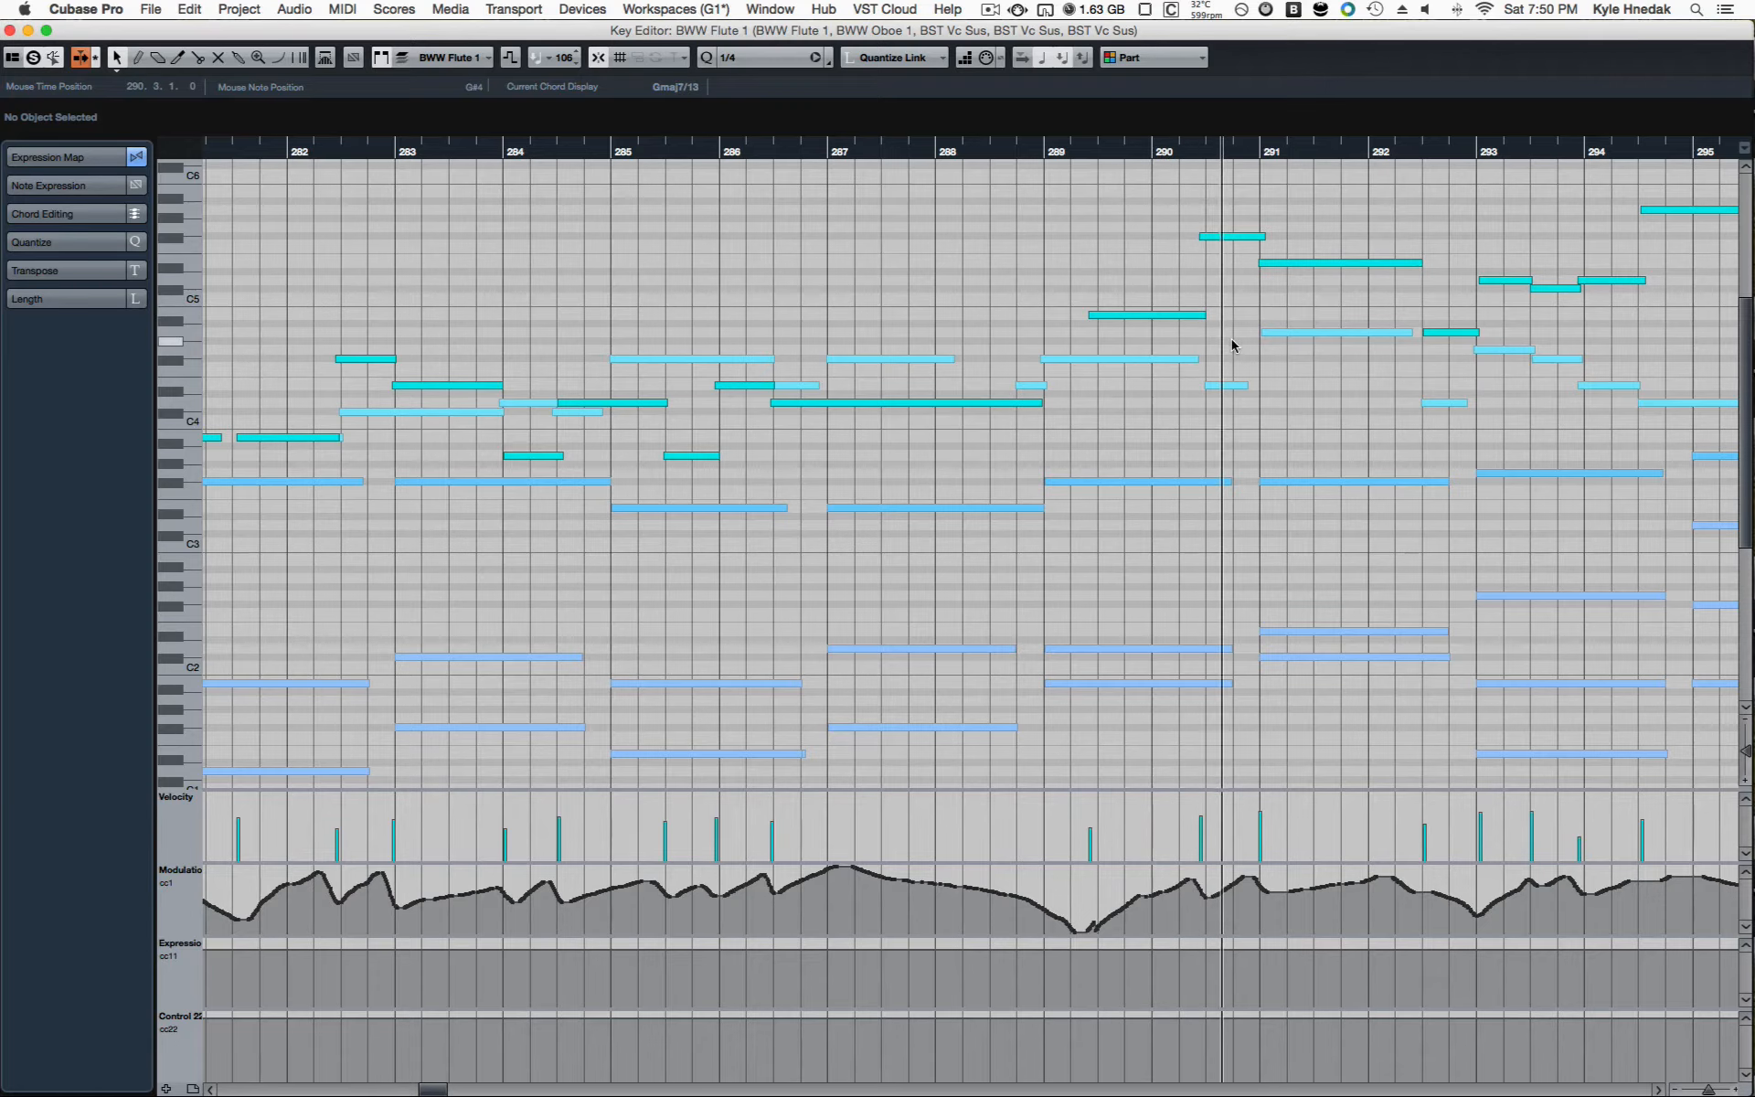
# Step: Examine the wind notes and modulation curve up to about bar 303, then close the Key Editor and stop playback
pyautogui.hscroll(5, 1288, 408)
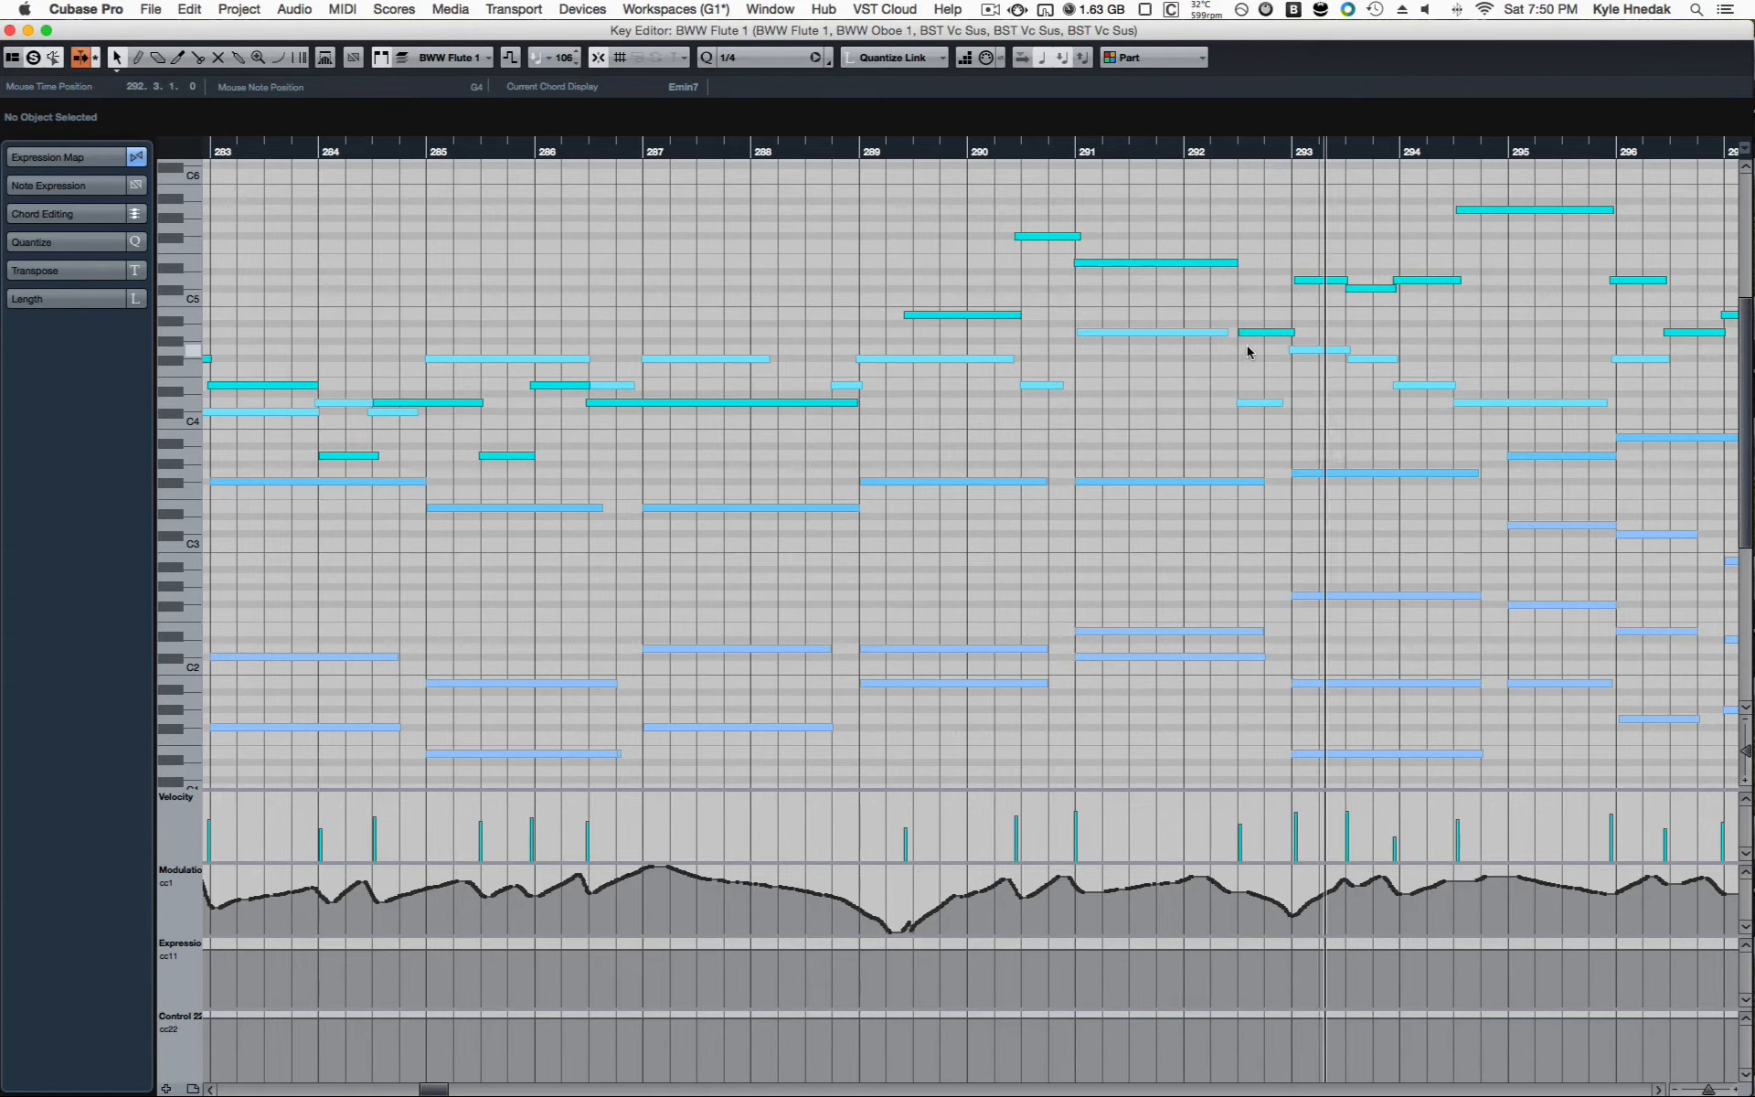
pyautogui.hscroll(1, 1245, 352)
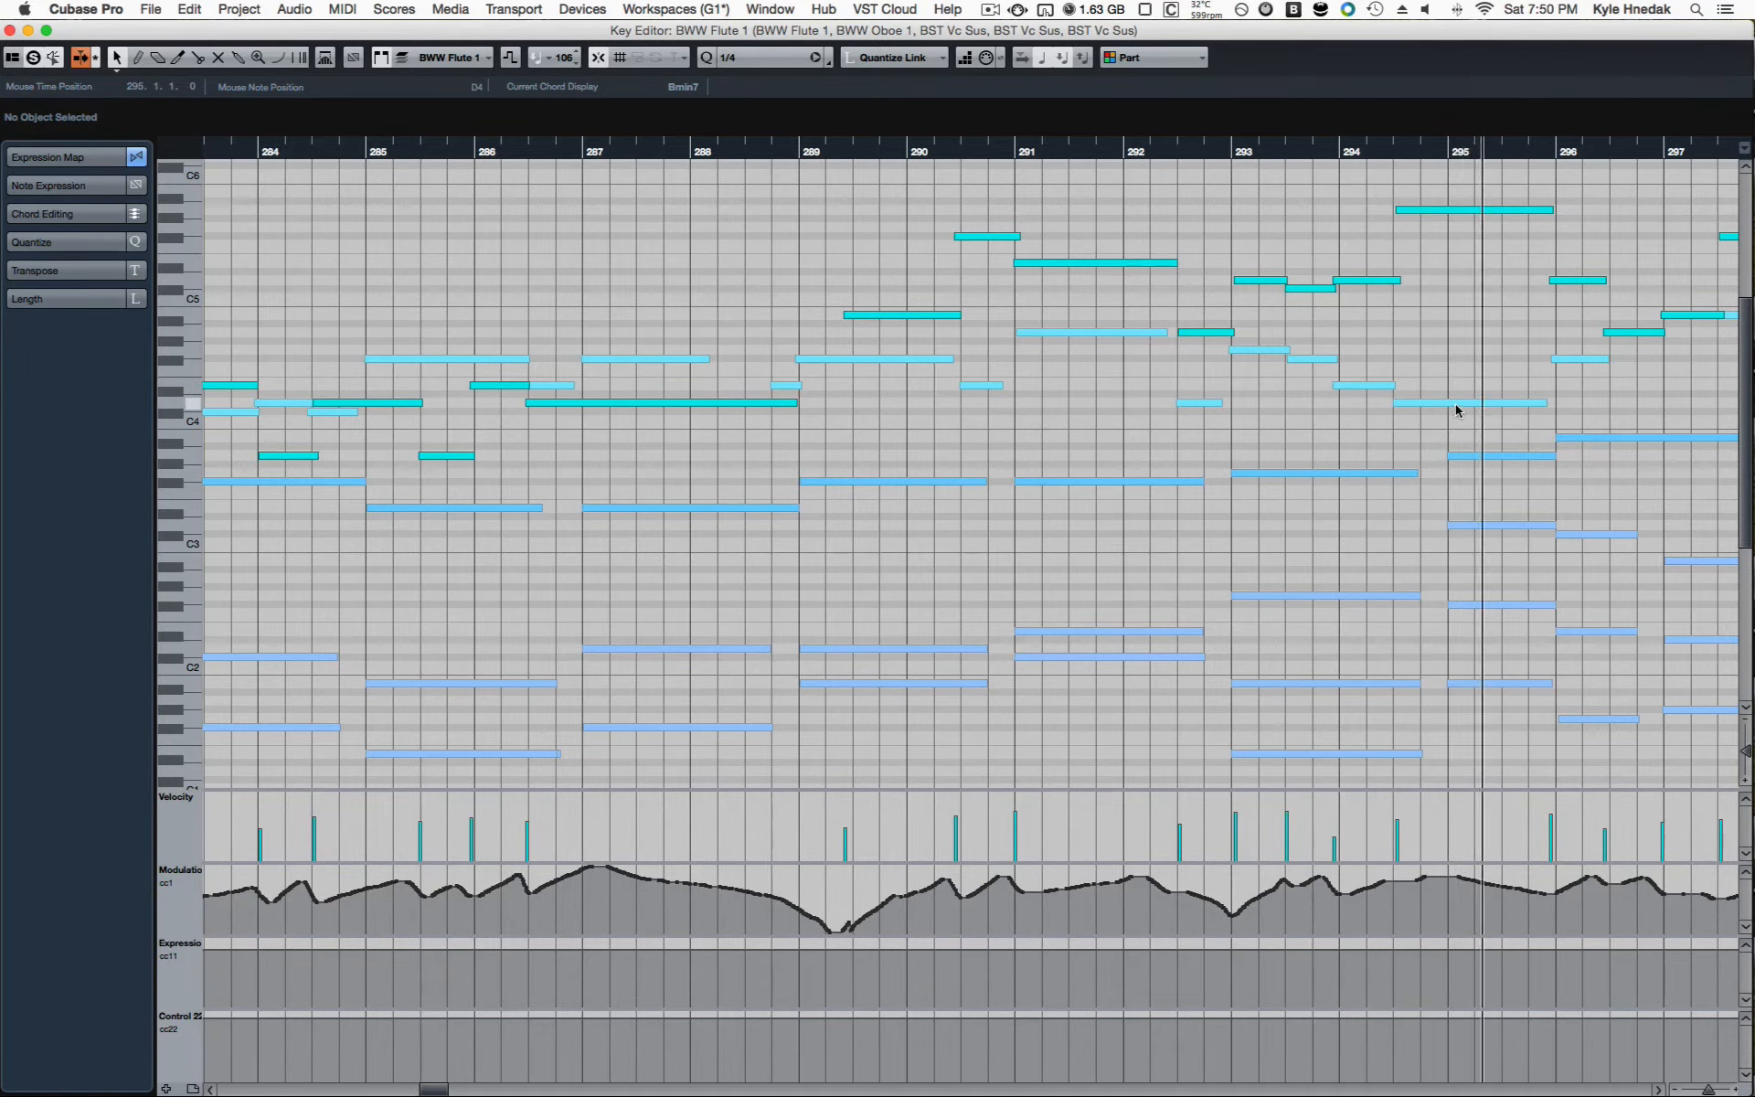
pyautogui.hscroll(4, 1455, 402)
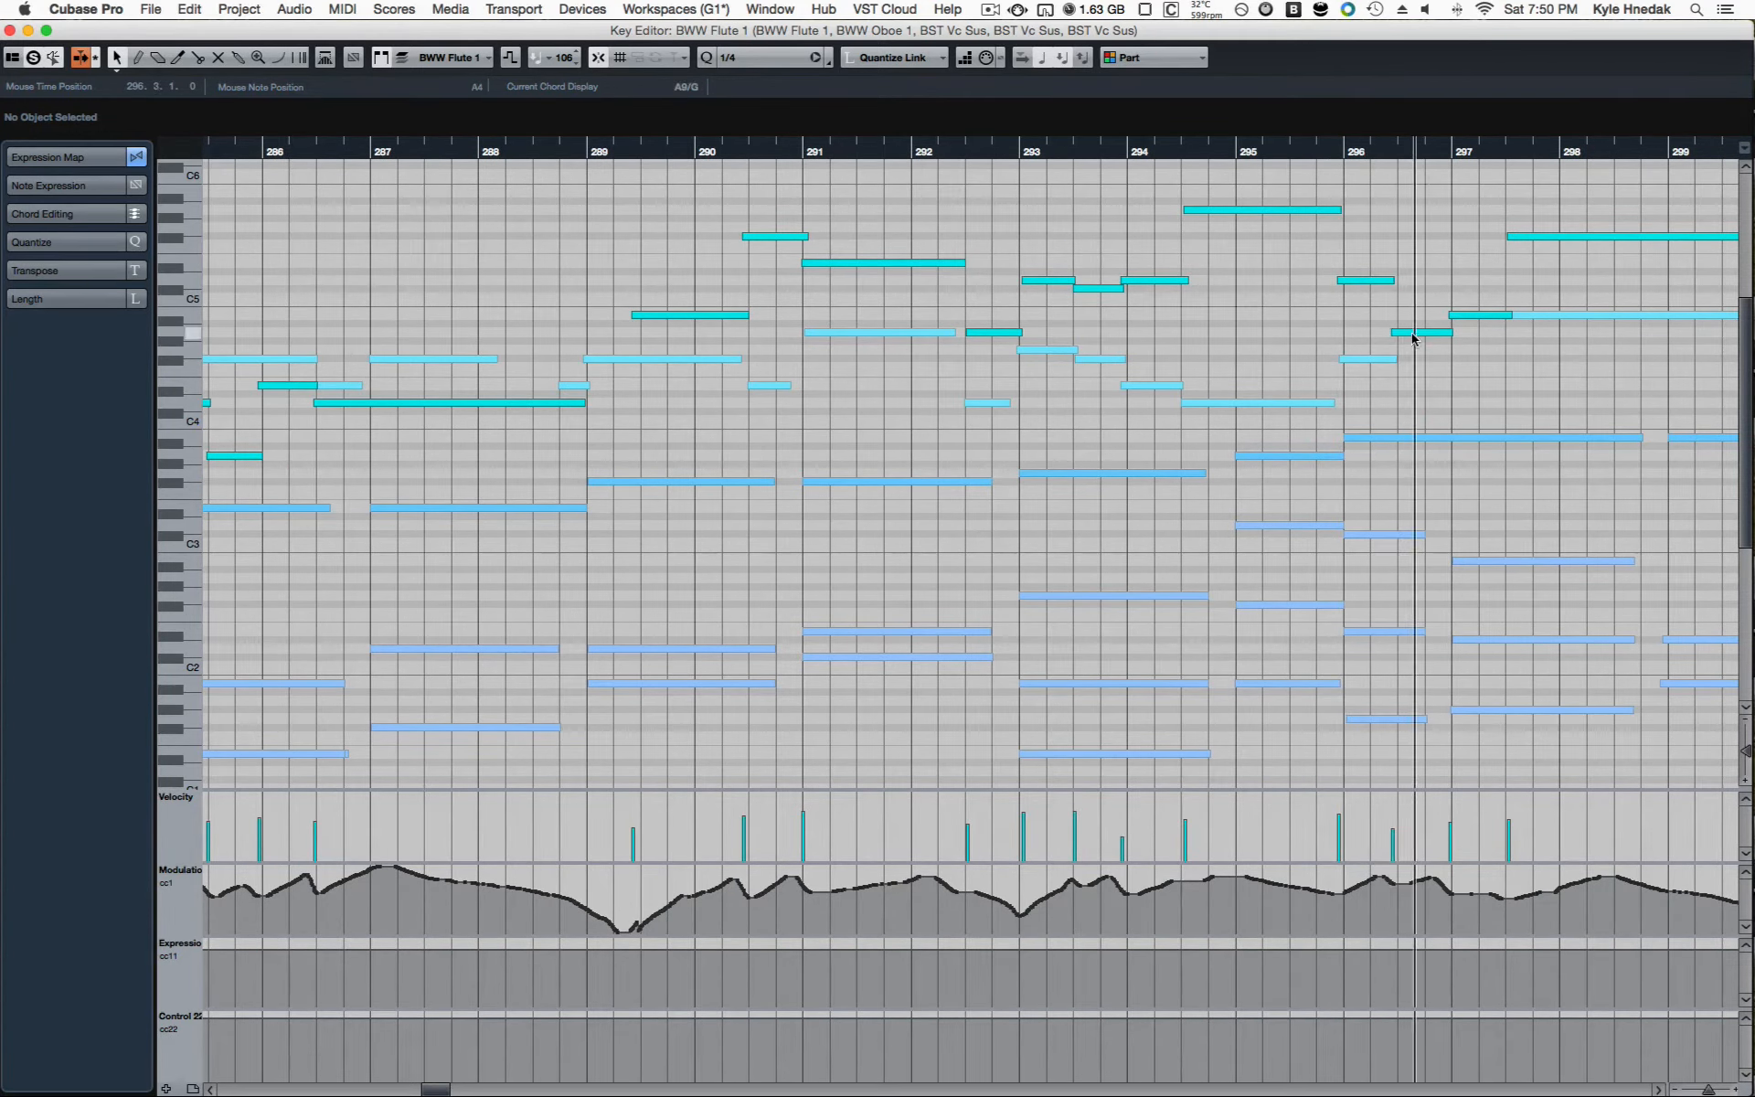
pyautogui.hscroll(5, 1482, 344)
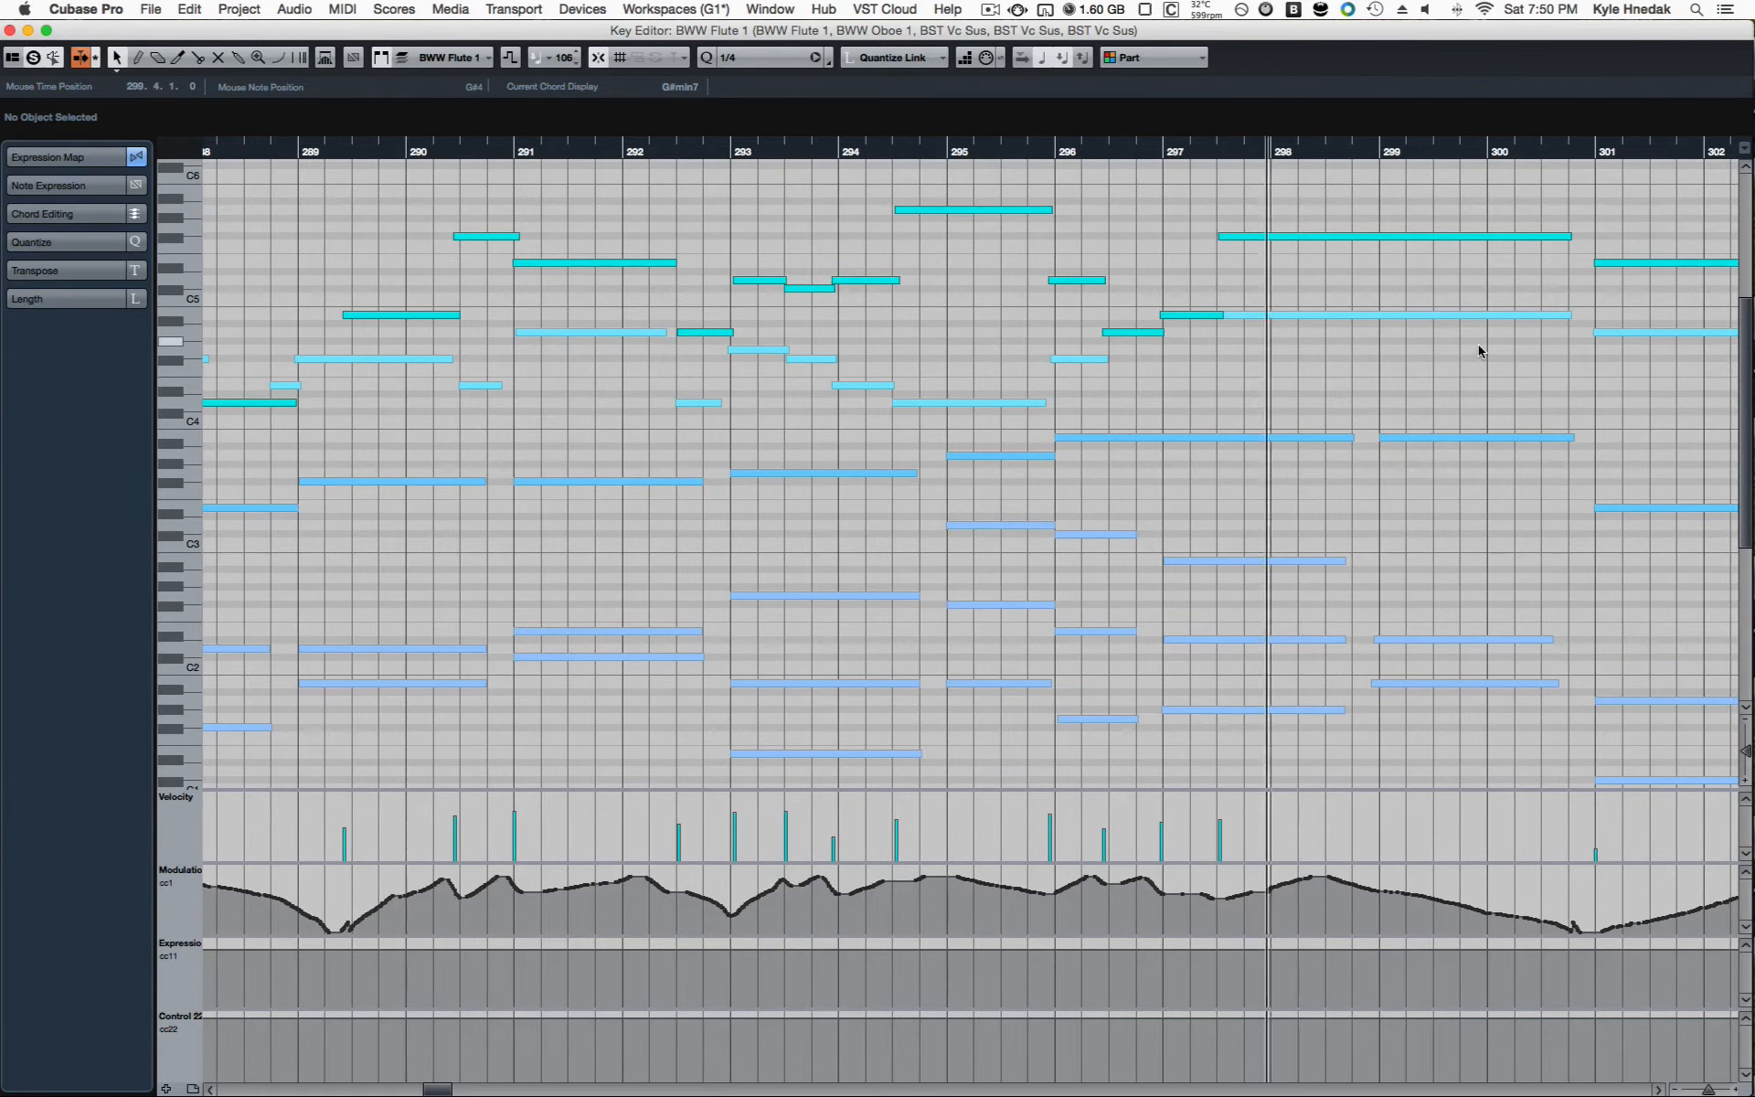
pyautogui.hscroll(3, 1478, 348)
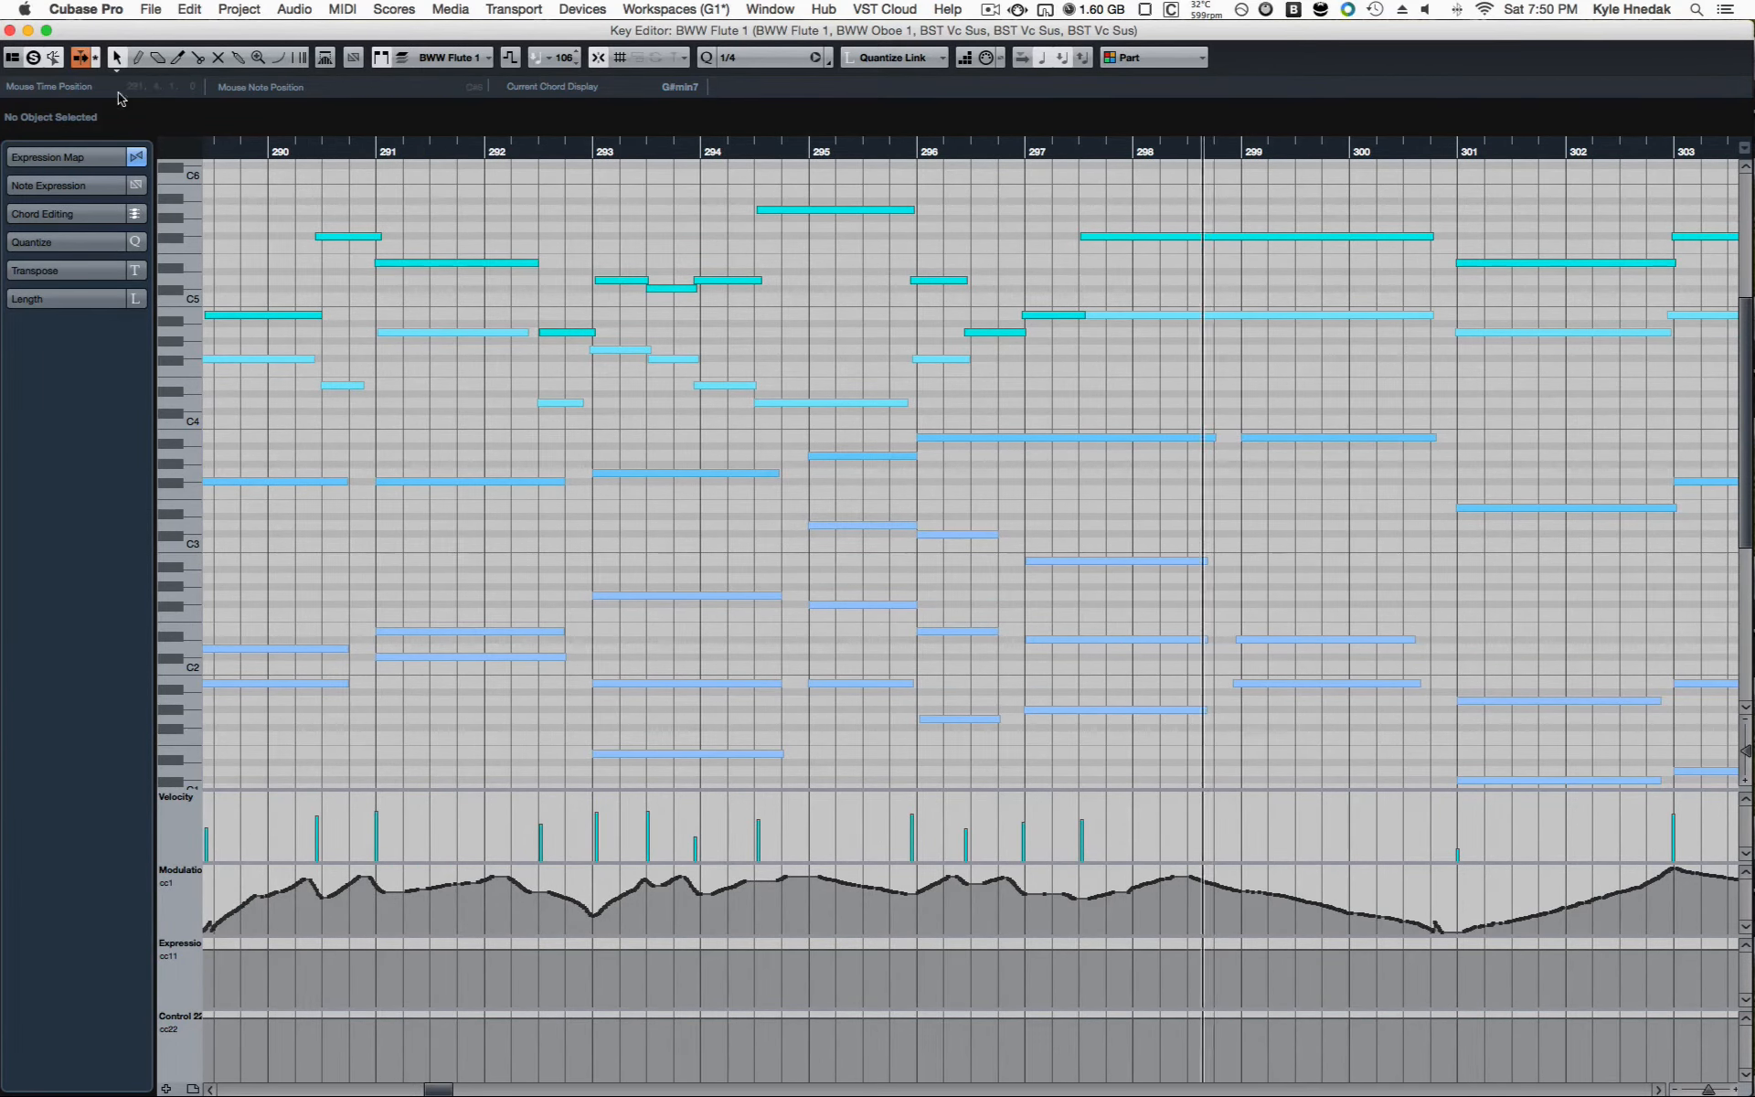
pyautogui.click(9, 31)
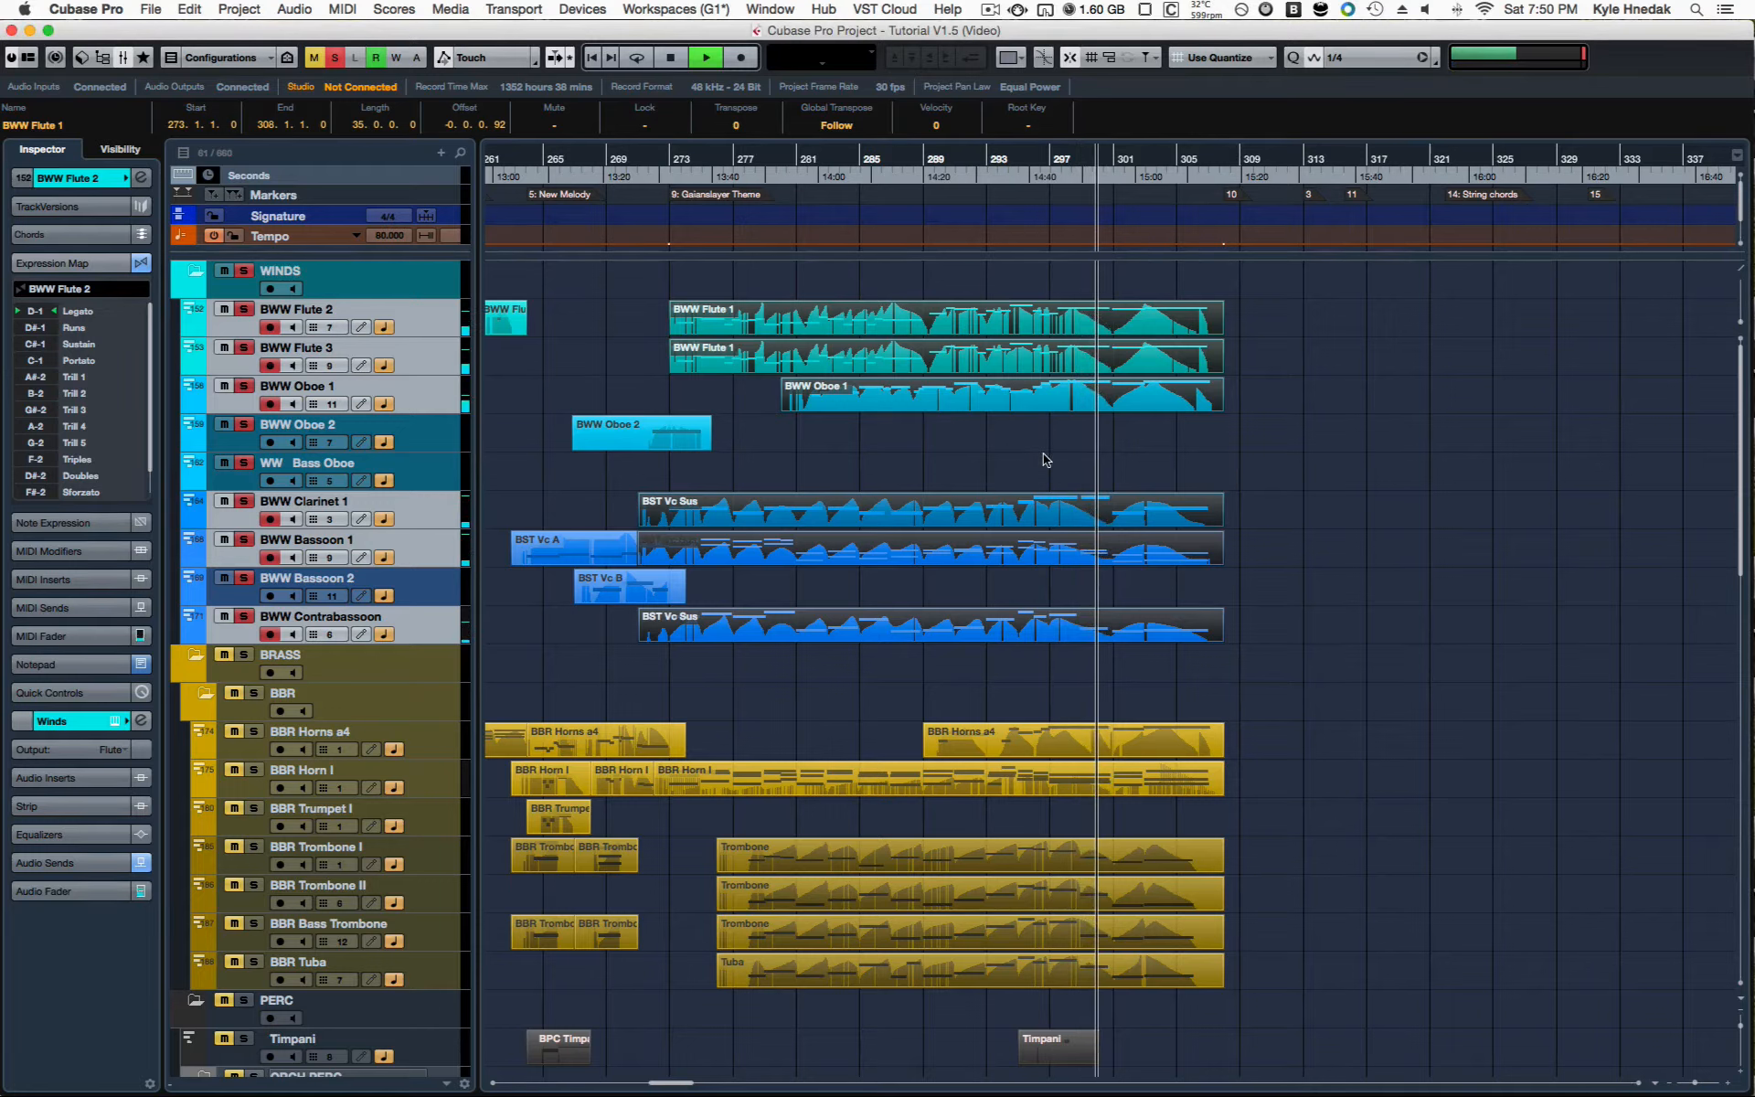
pyautogui.press('space')
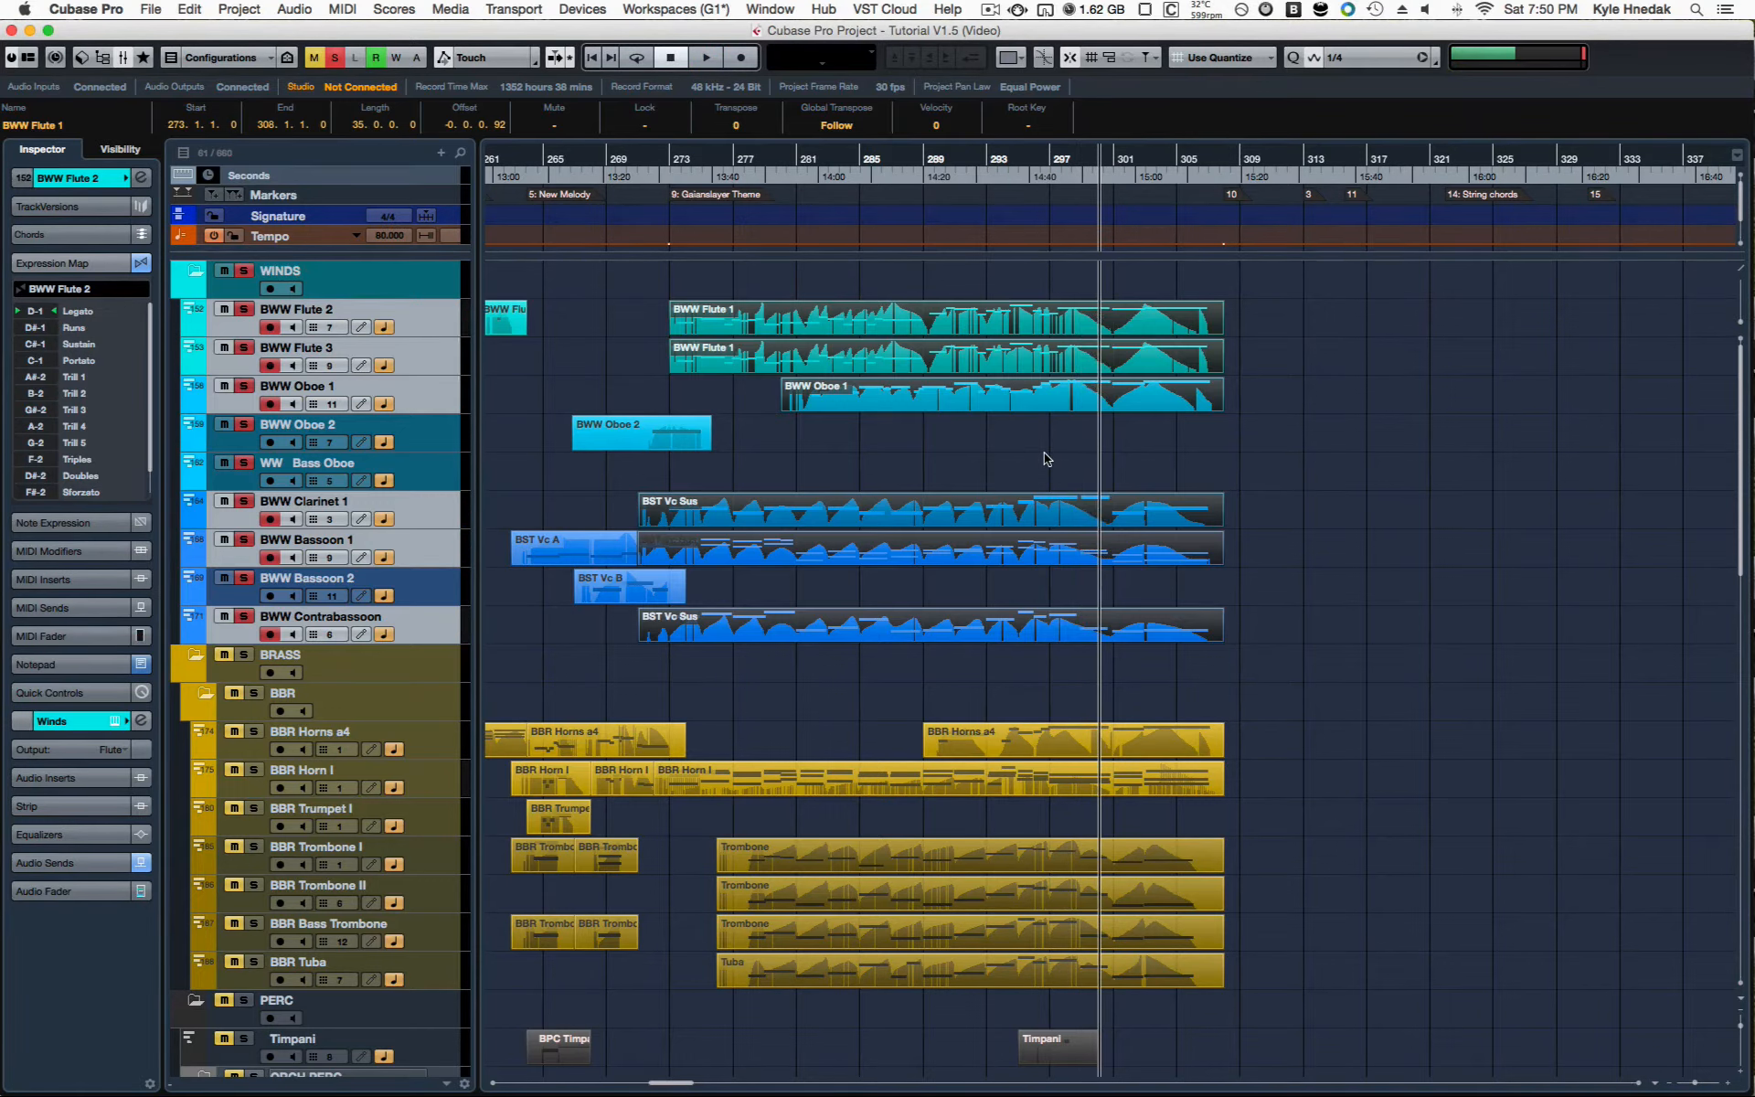
# Step: Highlight the Oboe 1 part and the flute parts, with the playhead placed at about bar 284
pyautogui.click(1044, 452)
pyautogui.click(1012, 402)
pyautogui.click(854, 193)
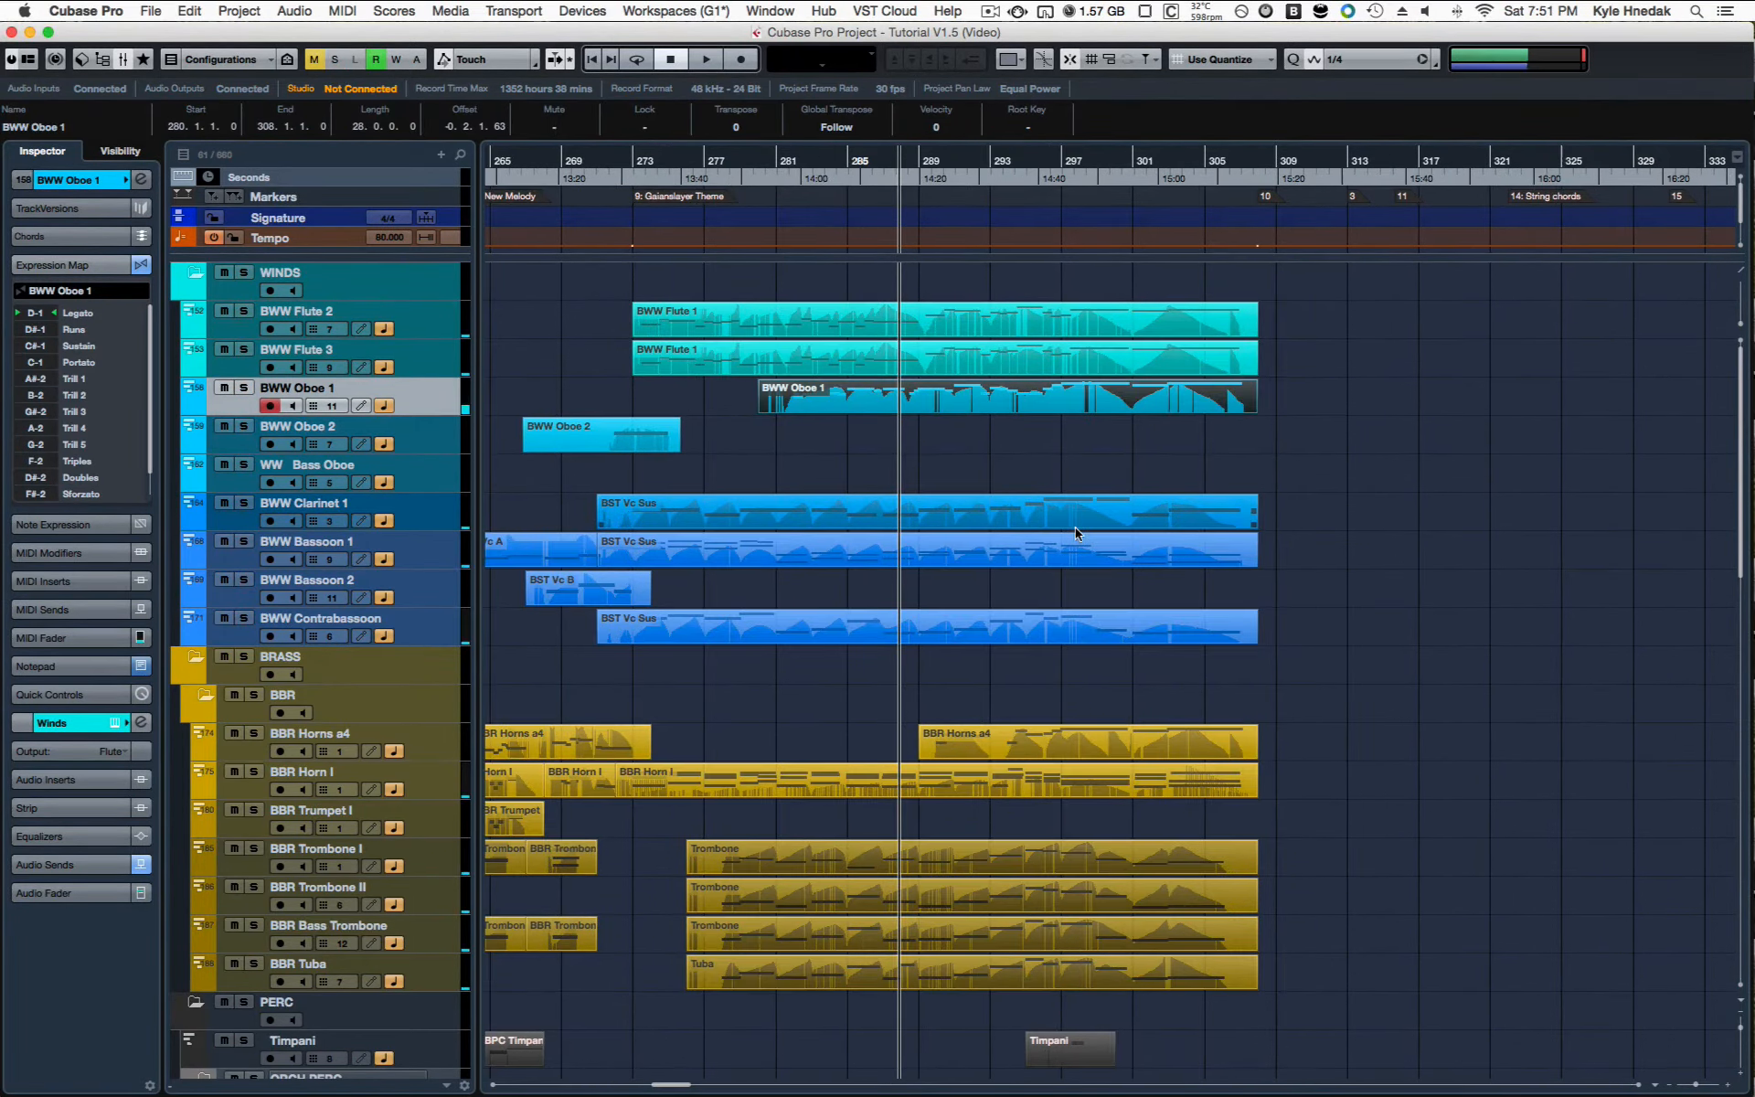
pyautogui.click(984, 429)
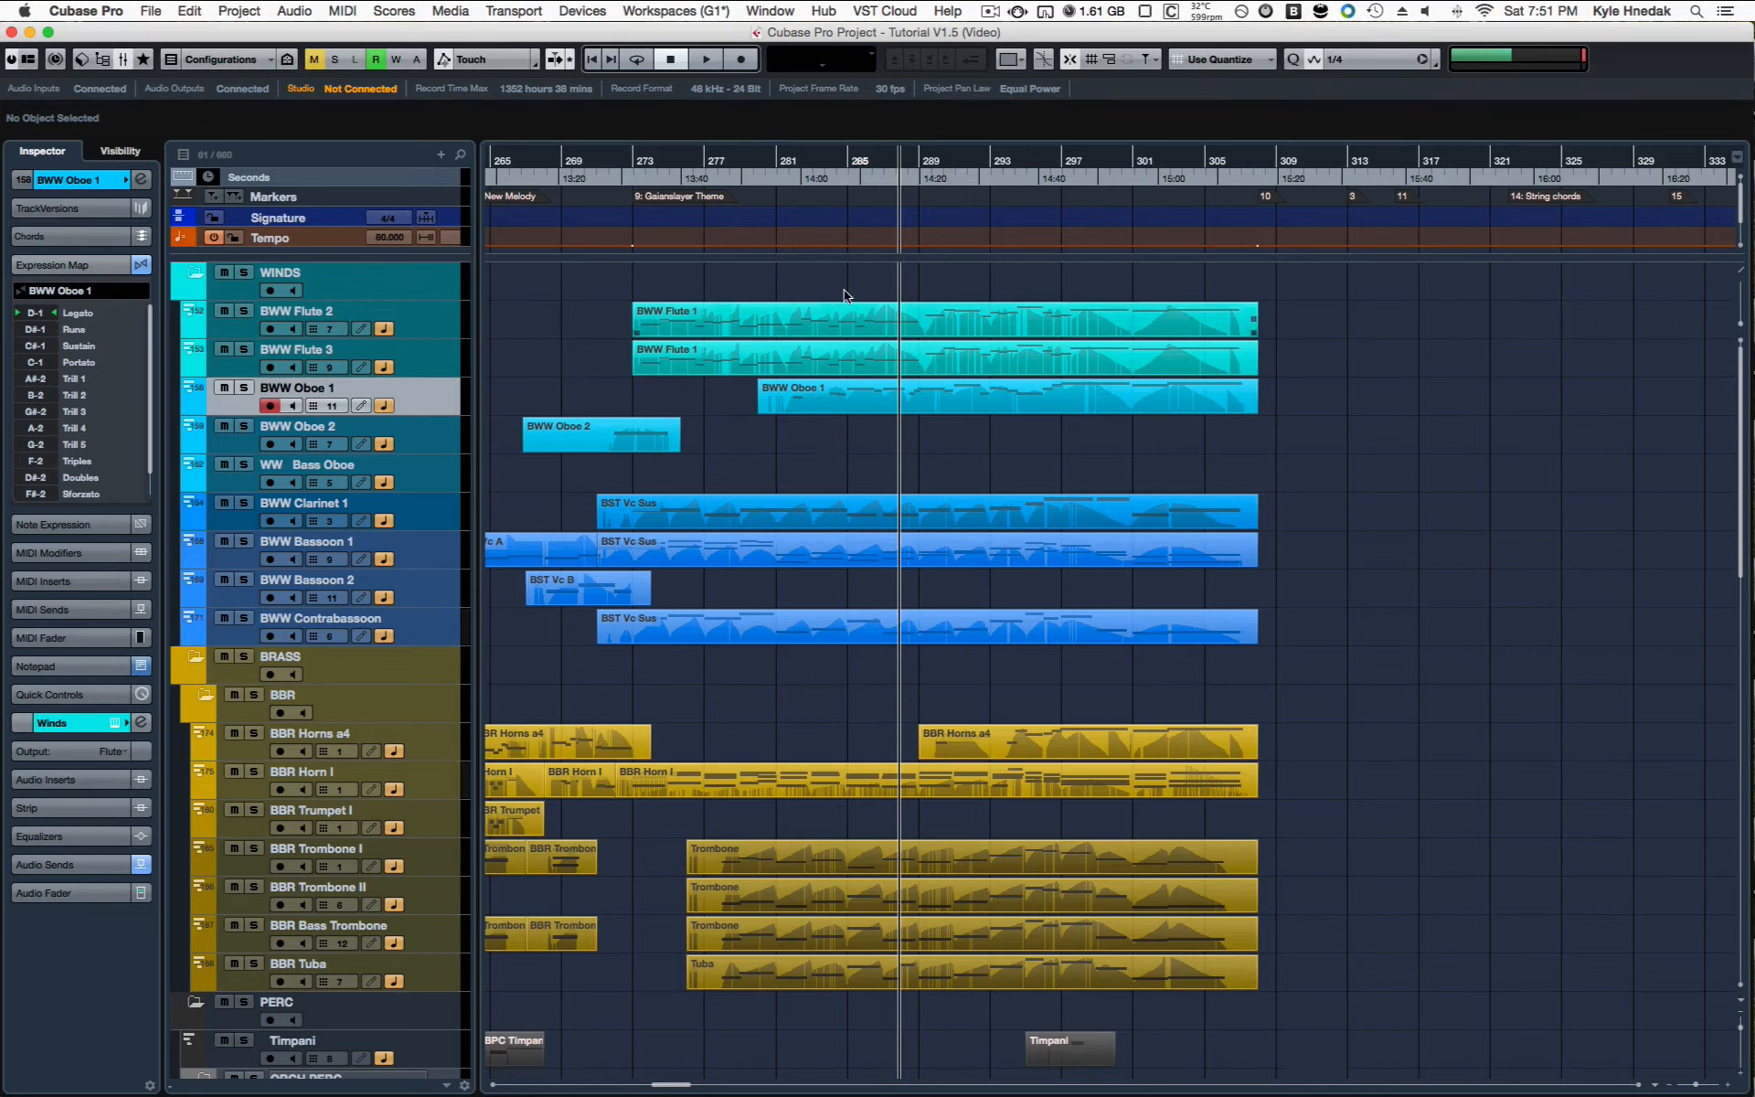
pyautogui.moveTo(828, 273); pyautogui.dragTo(921, 361)
pyautogui.click(924, 437)
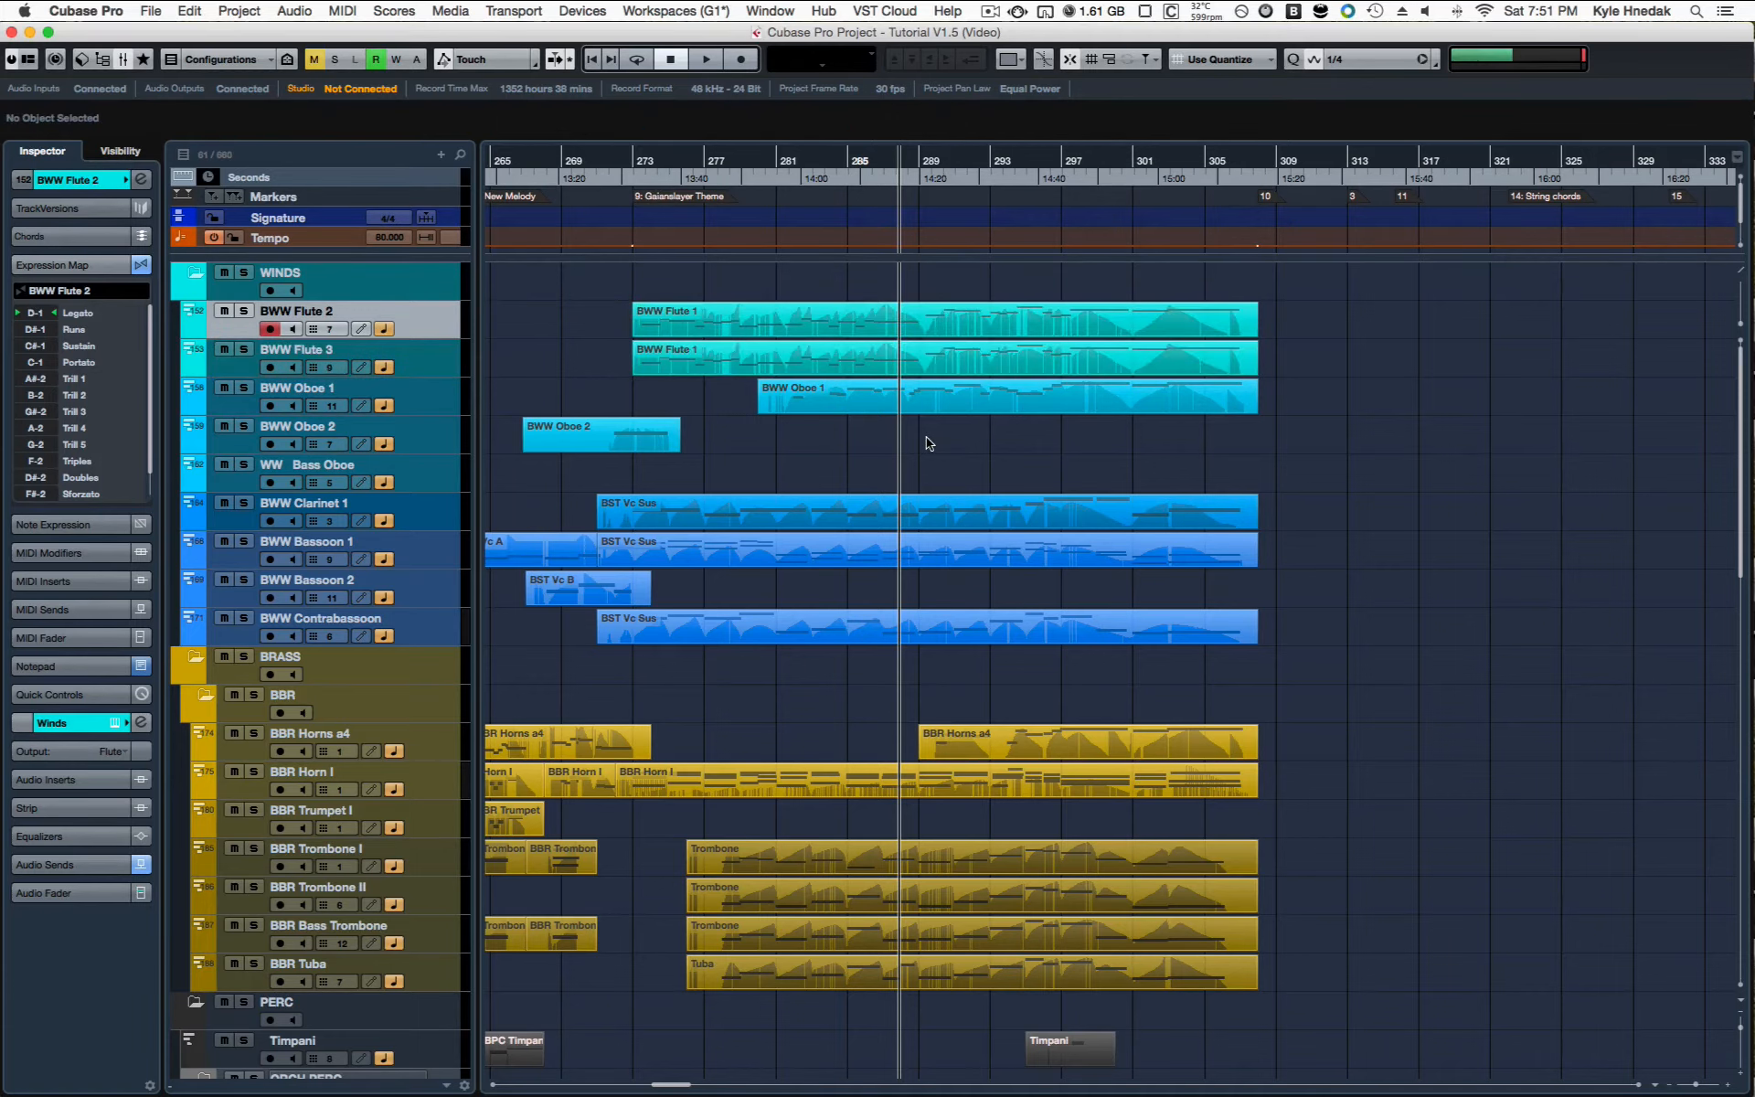
# Step: Solo the SYN LttP Hrp track with its Harp Retro part and listen to it from about bar 287 to 295
pyautogui.scroll(-10, 843, 516)
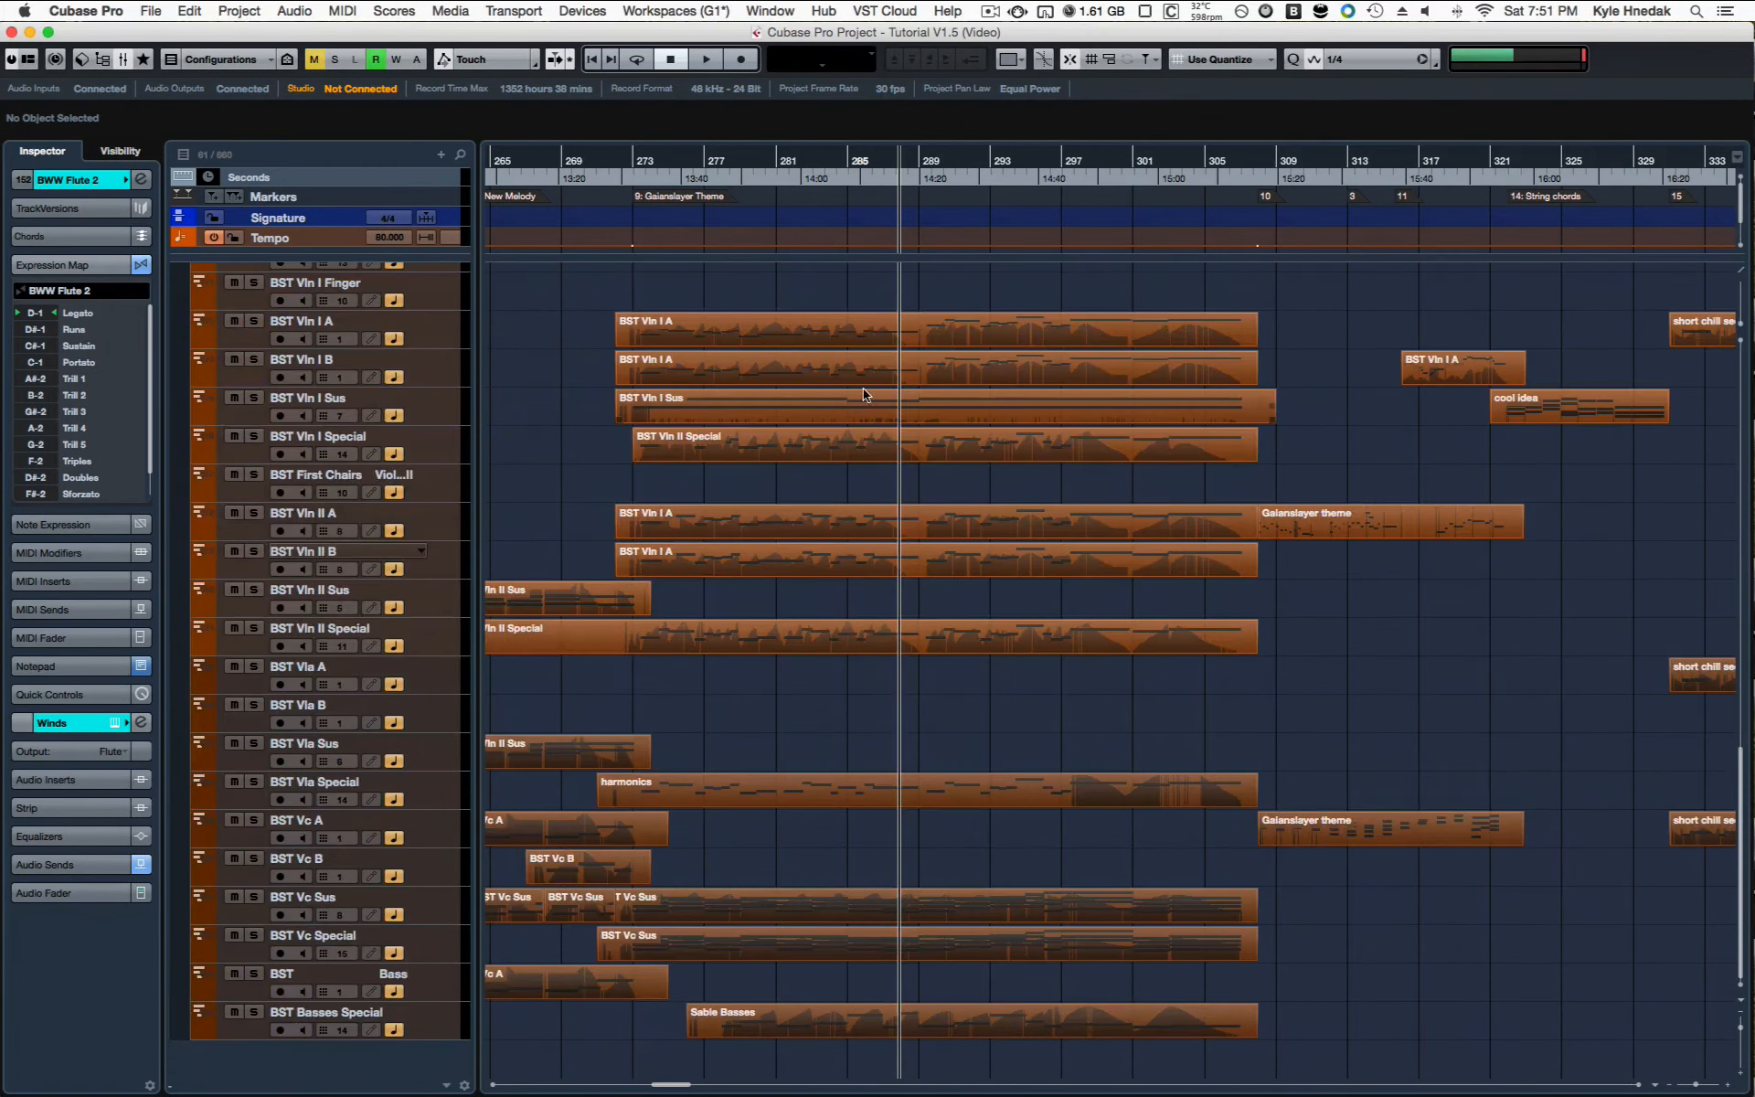
pyautogui.scroll(10, 868, 355)
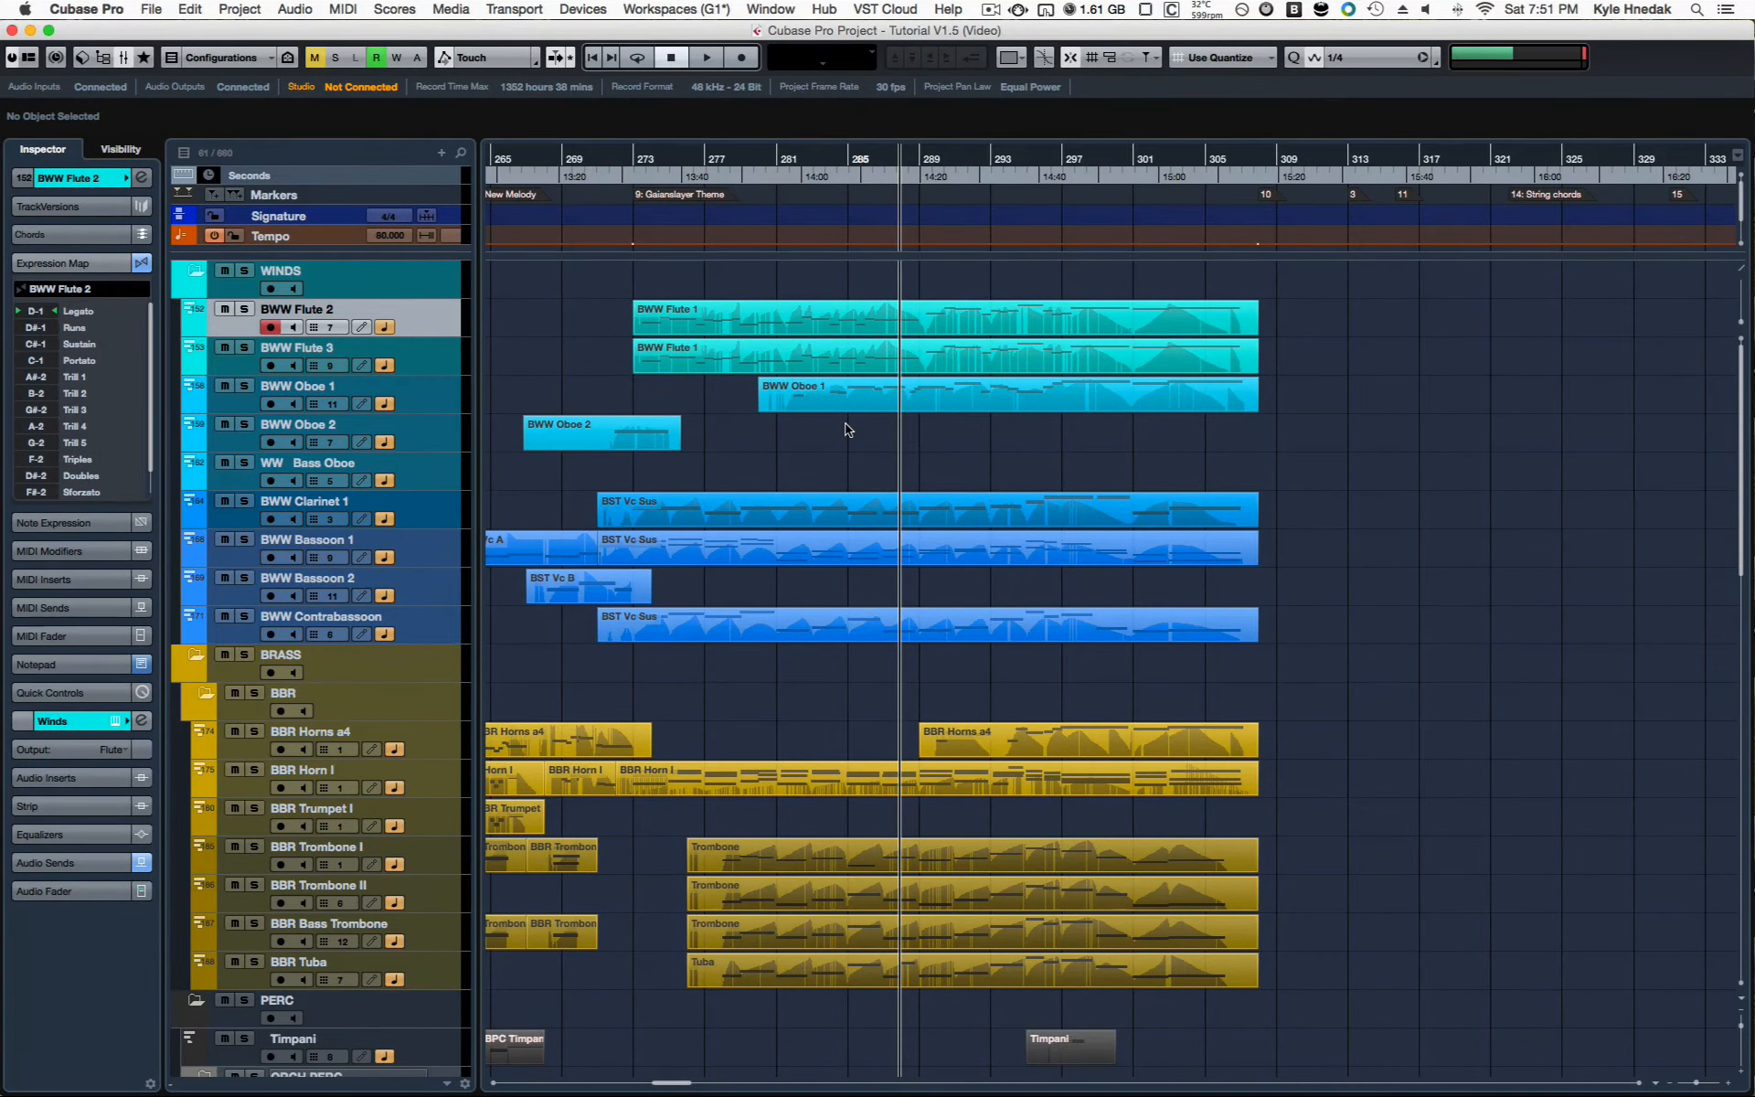
pyautogui.scroll(-3, 848, 430)
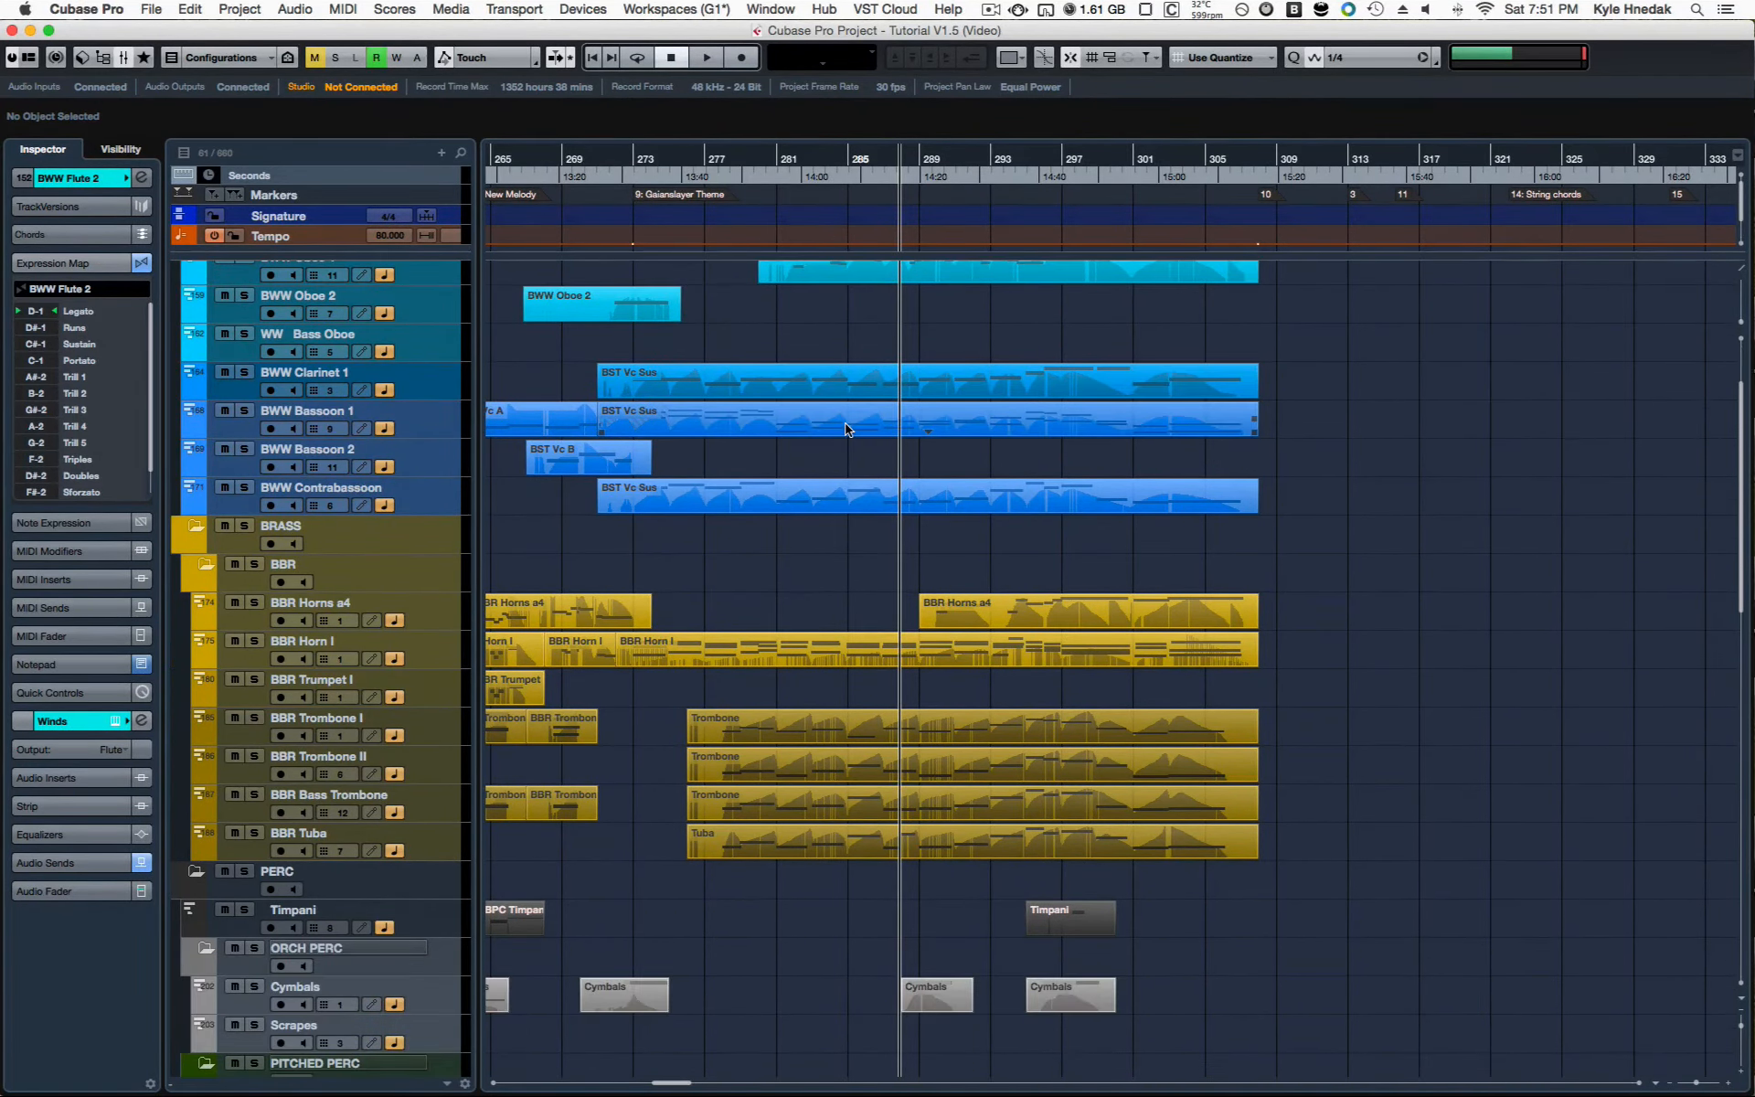
pyautogui.scroll(-14, 817, 598)
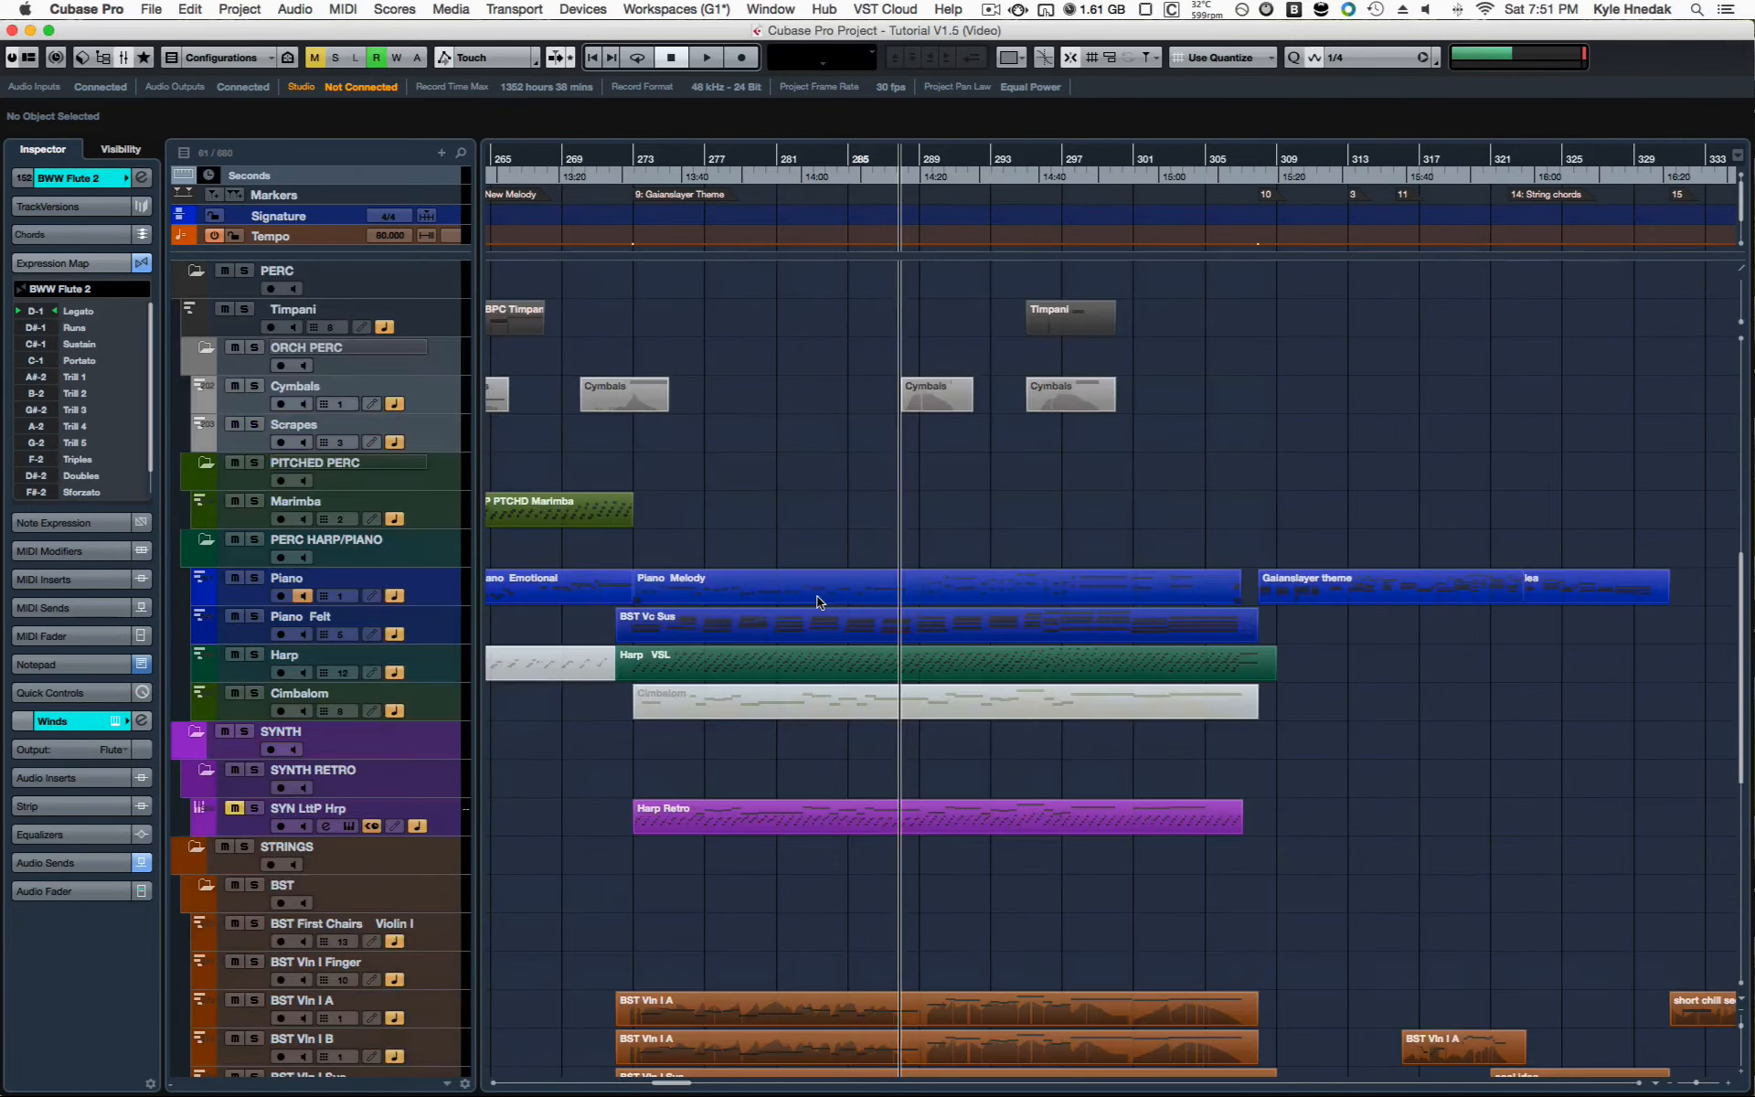
pyautogui.click(850, 832)
pyautogui.press('s')
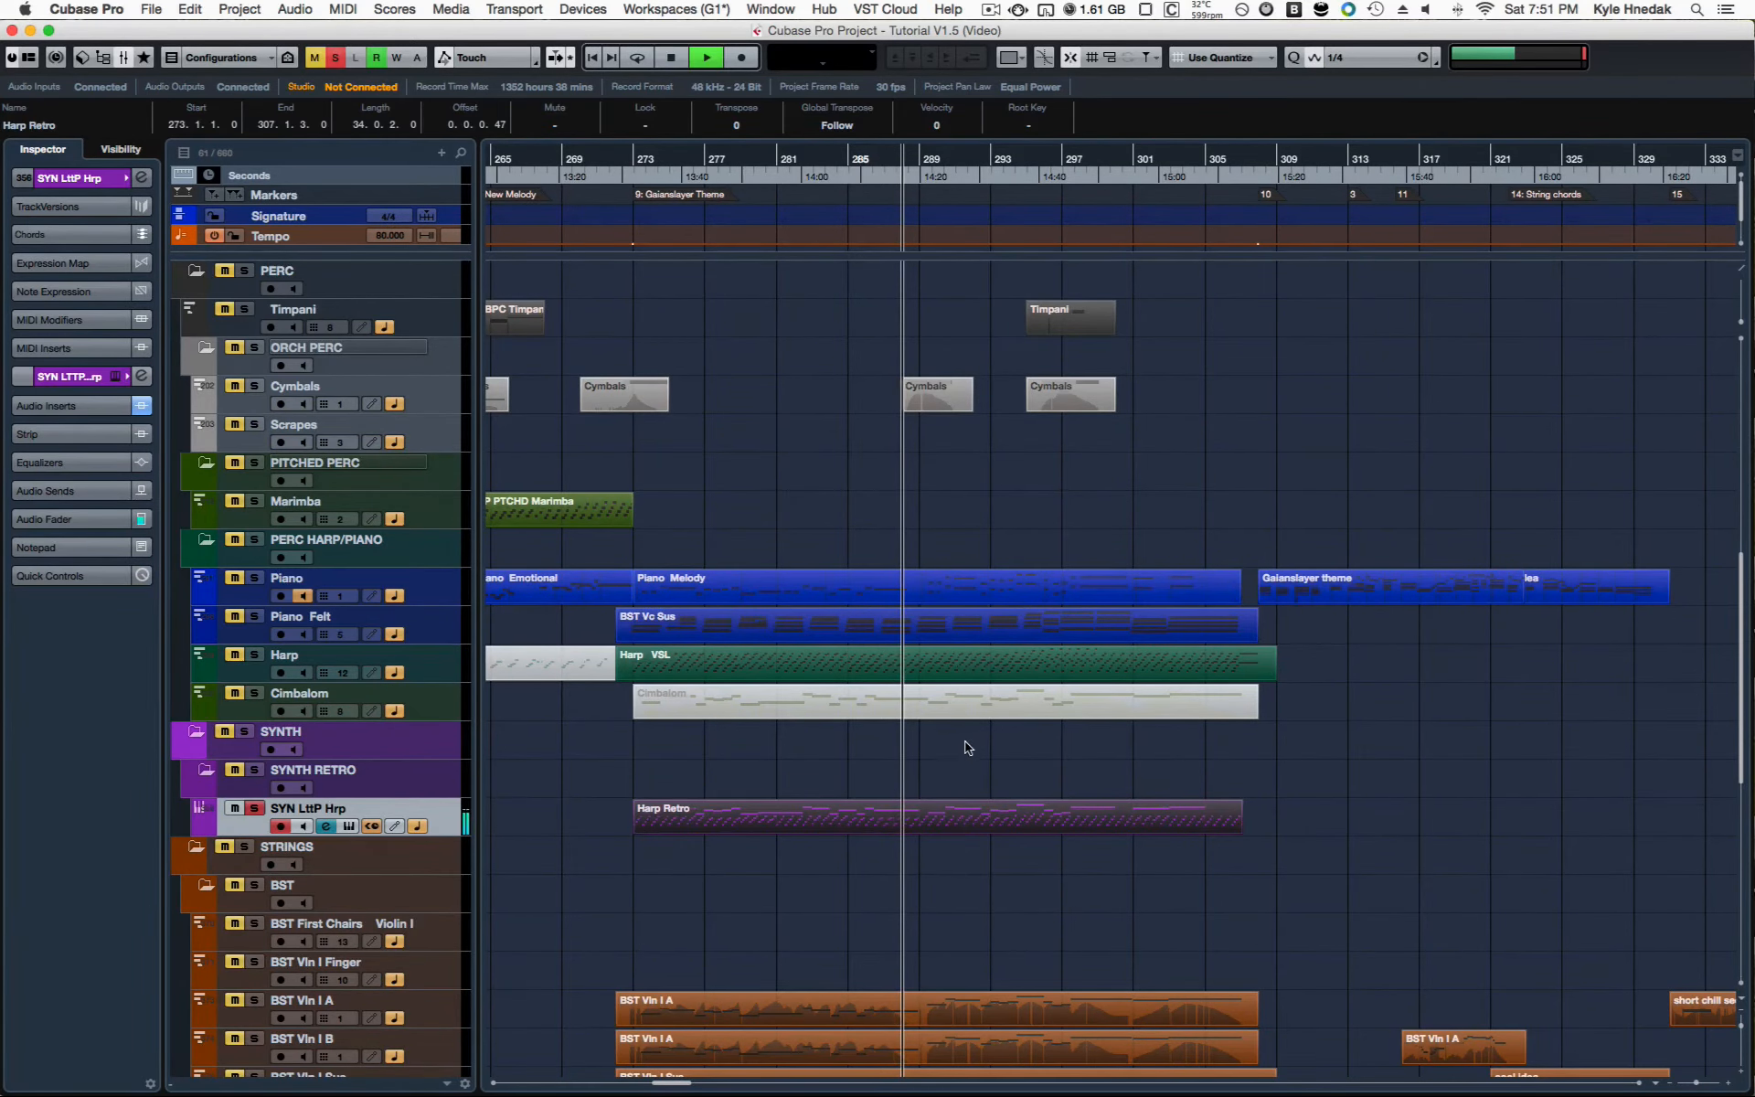
pyautogui.scroll(1, 975, 738)
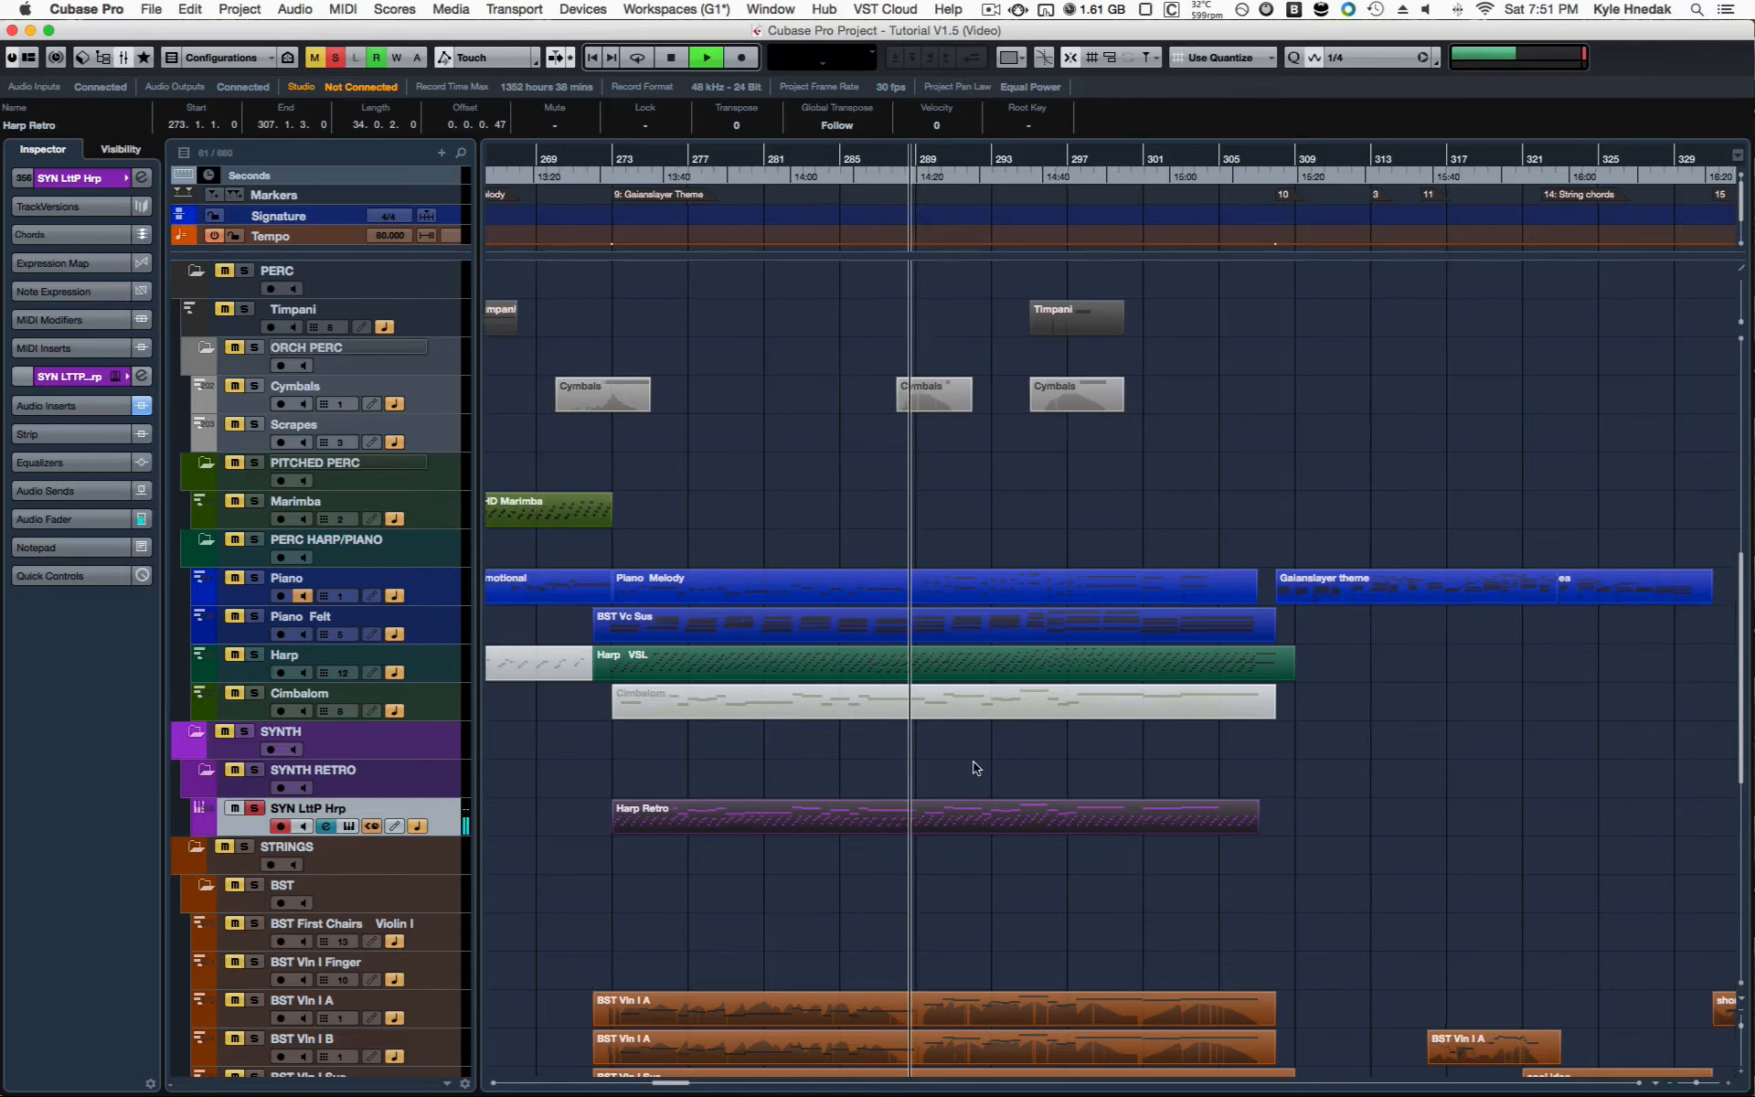
pyautogui.scroll(1, 977, 768)
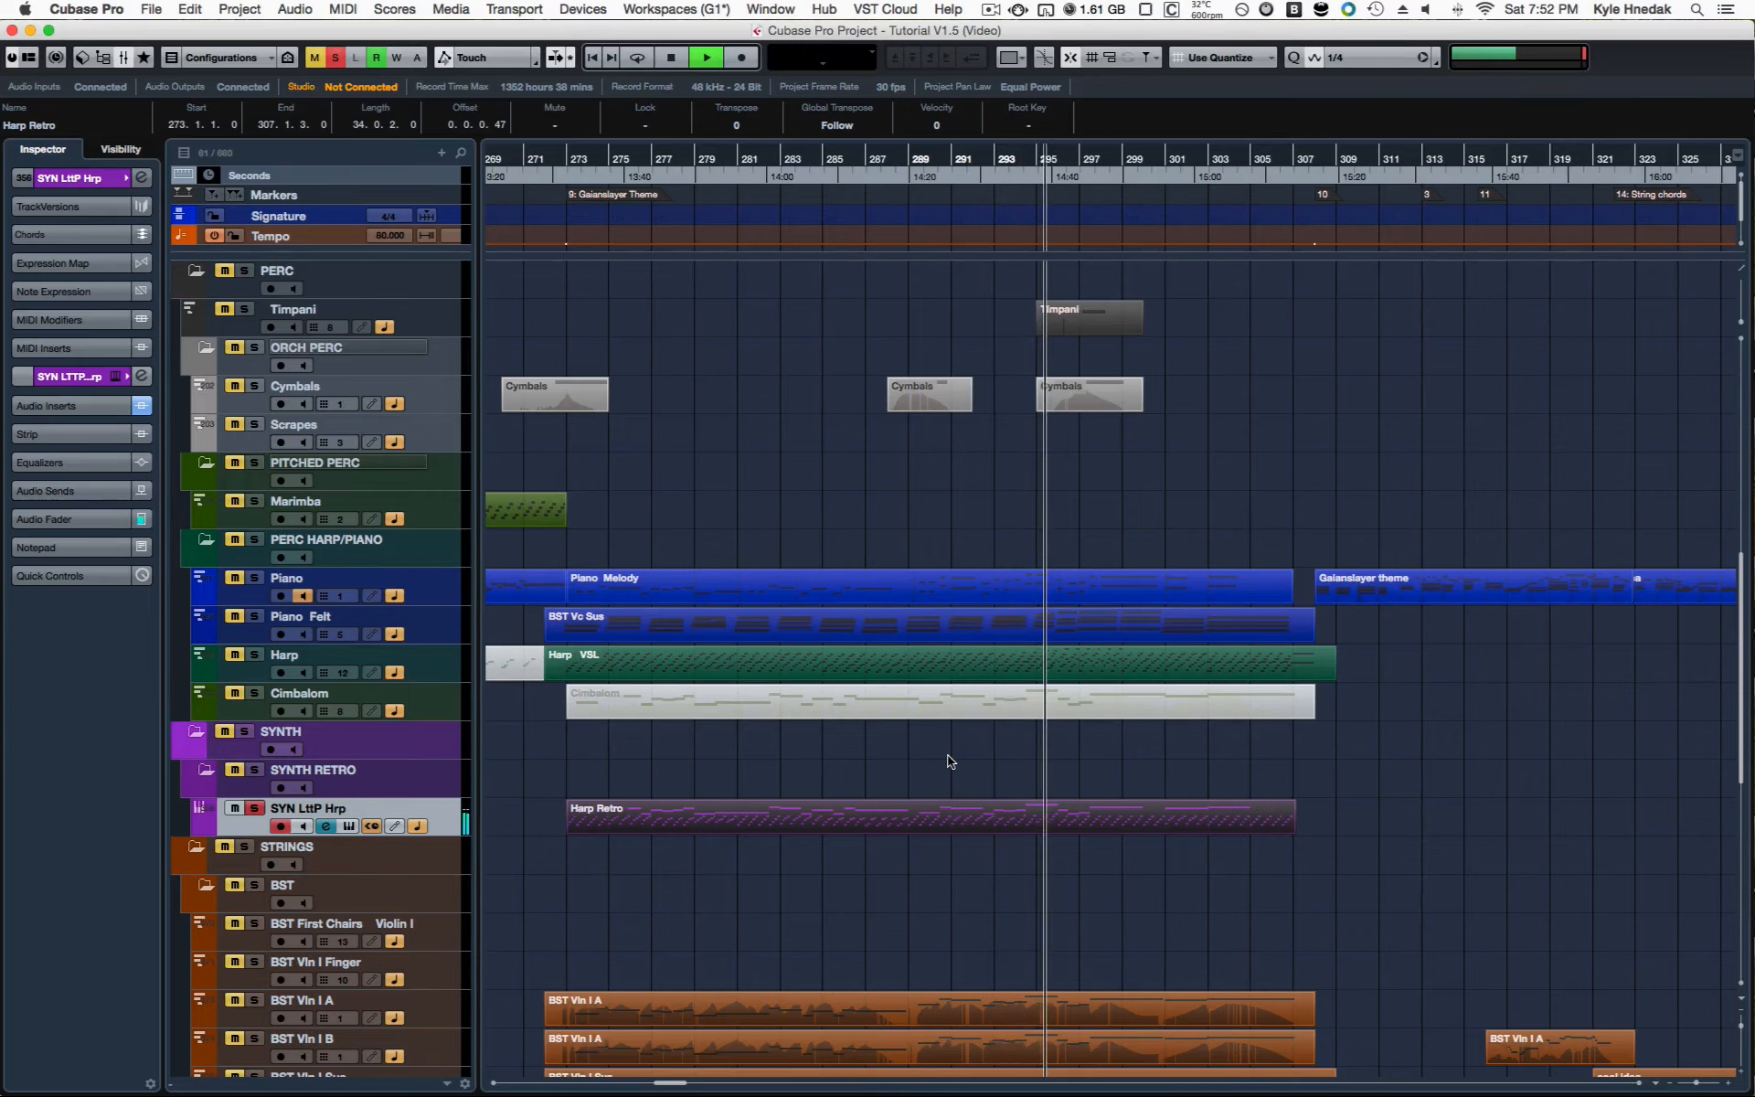
pyautogui.press('space')
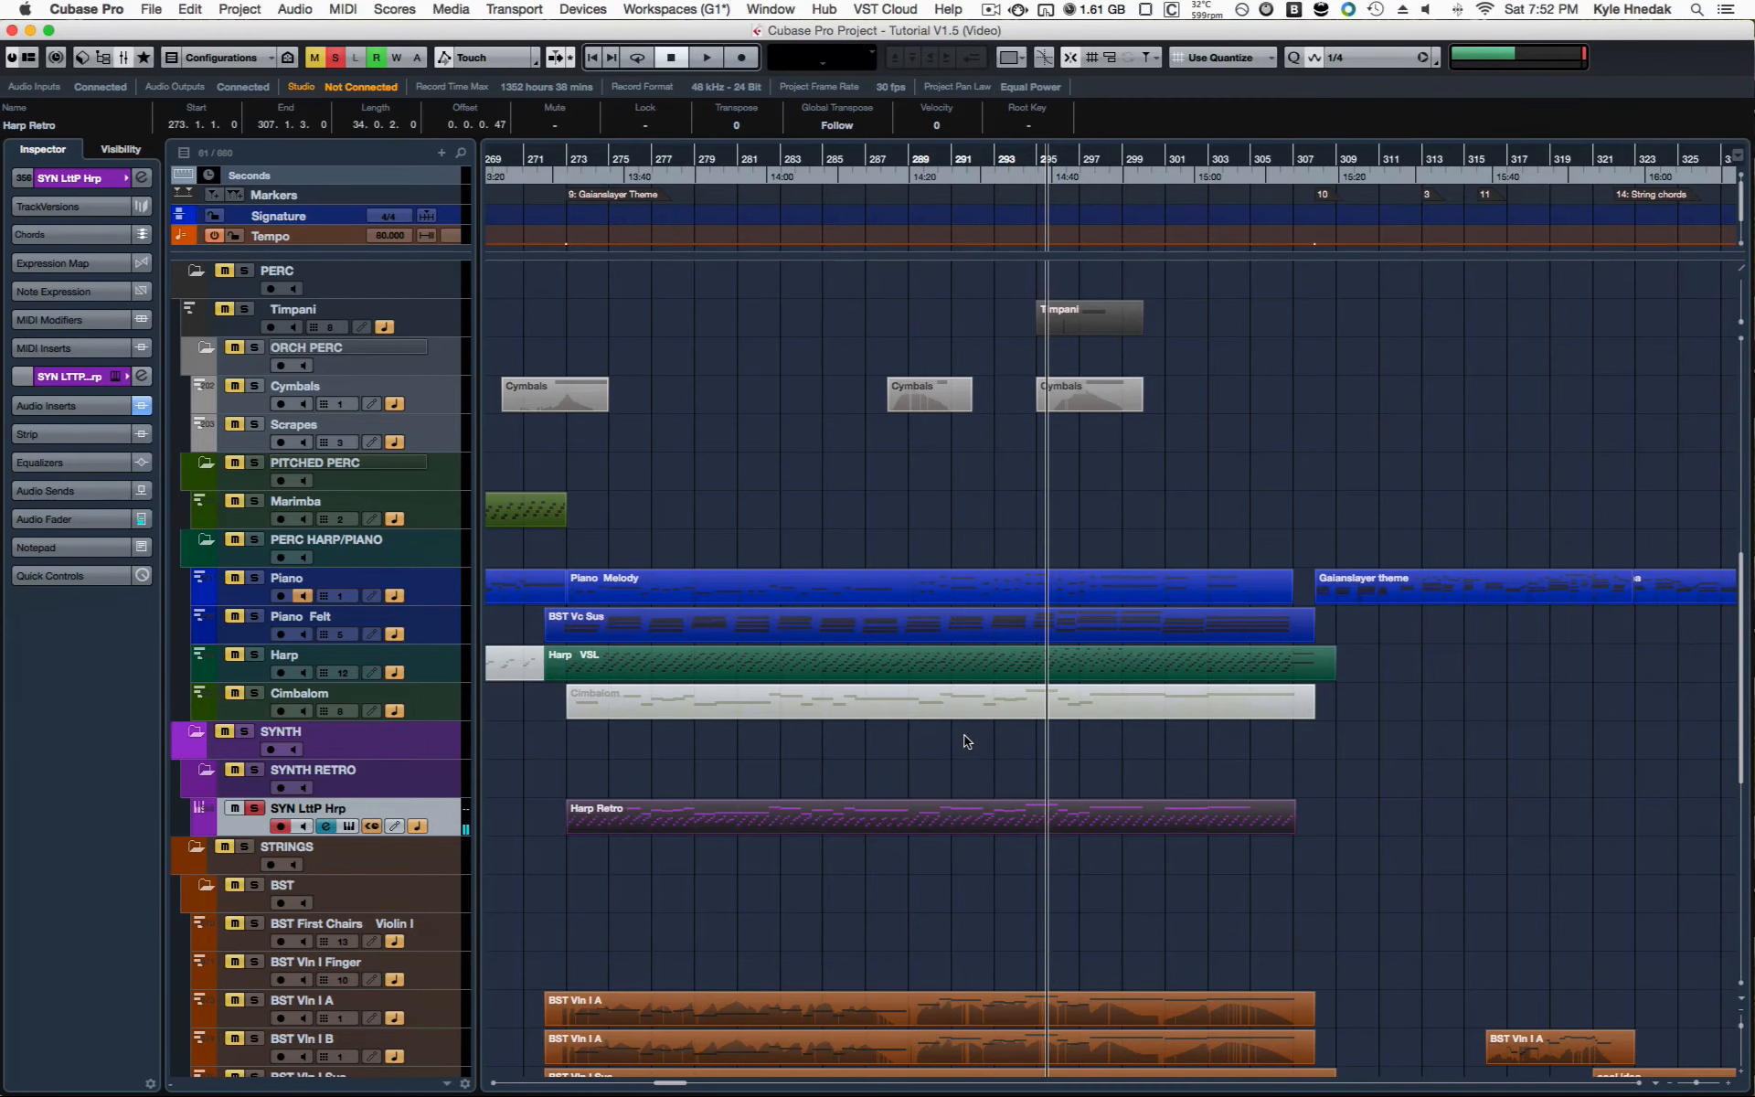
# Step: Select the harp part of the 8bit Version section at bar 345 and play it briefly from its start
pyautogui.scroll(-1, 965, 743)
pyautogui.hscroll(1, 967, 744)
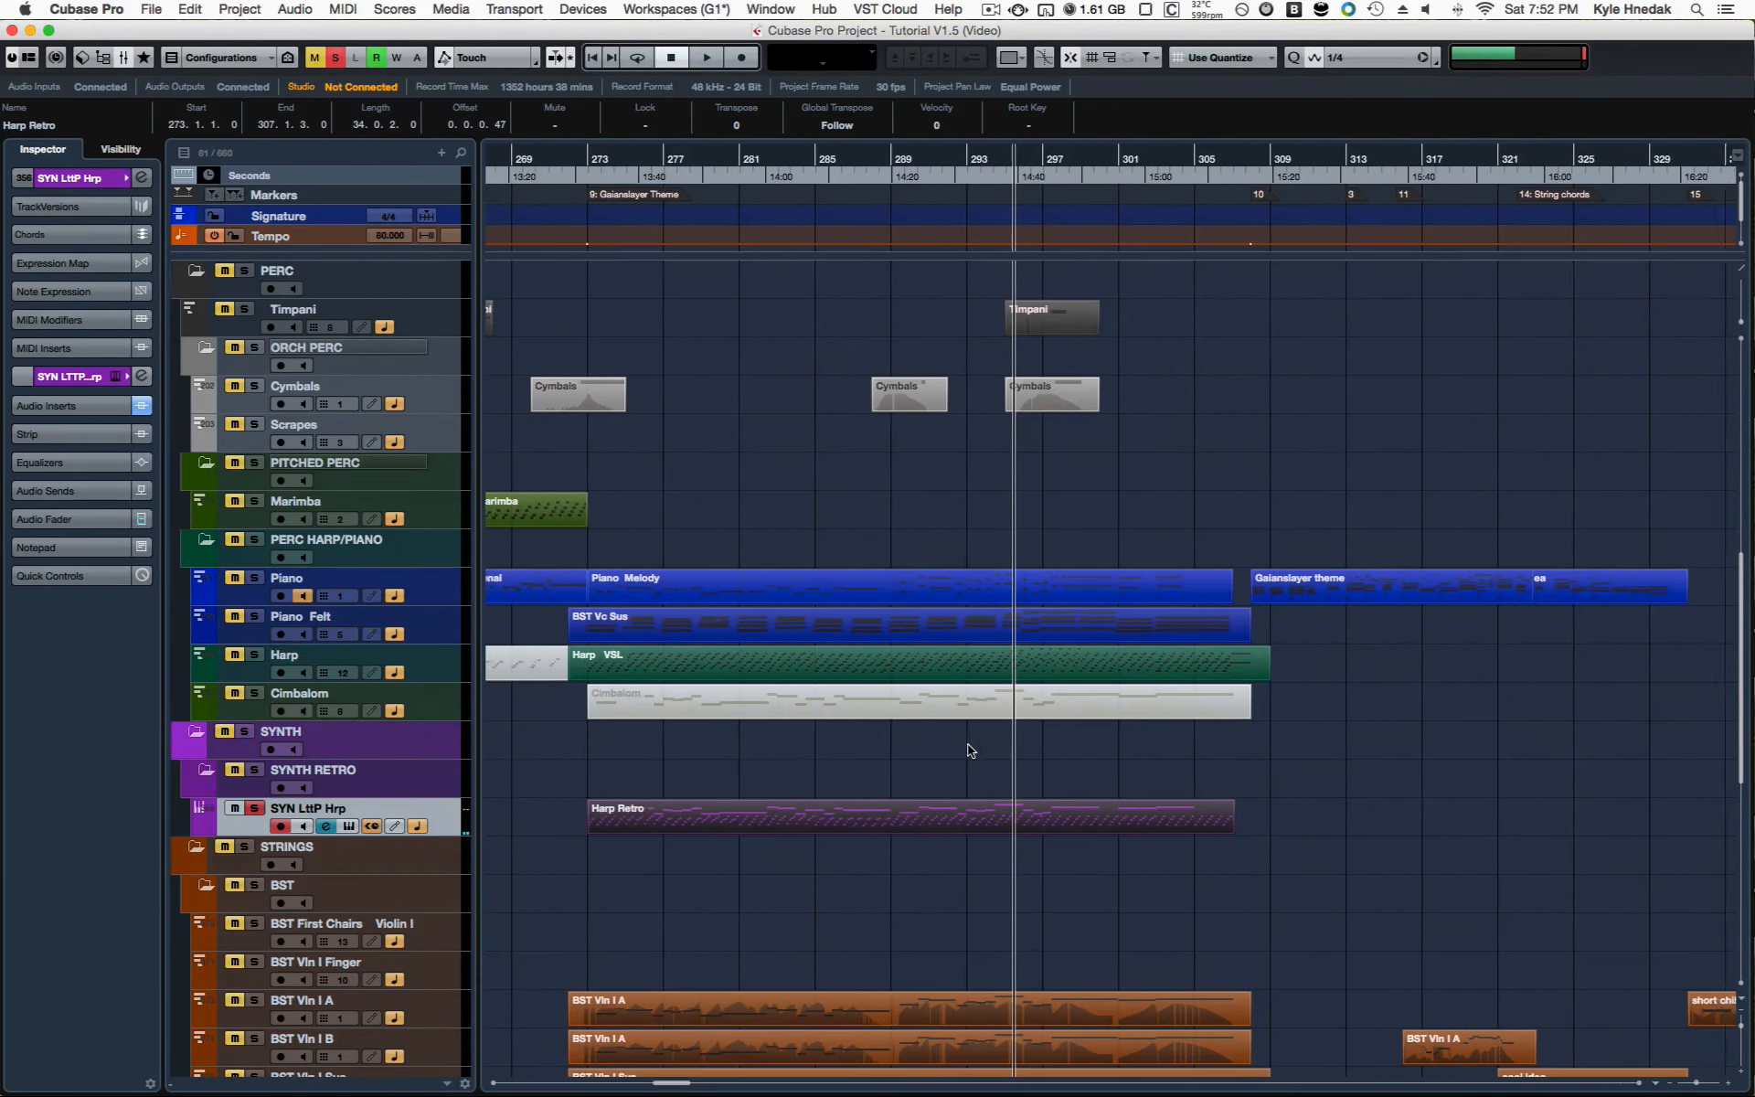
pyautogui.hscroll(8, 975, 750)
pyautogui.moveTo(1312, 707); pyautogui.dragTo(1438, 924)
pyautogui.press('l')
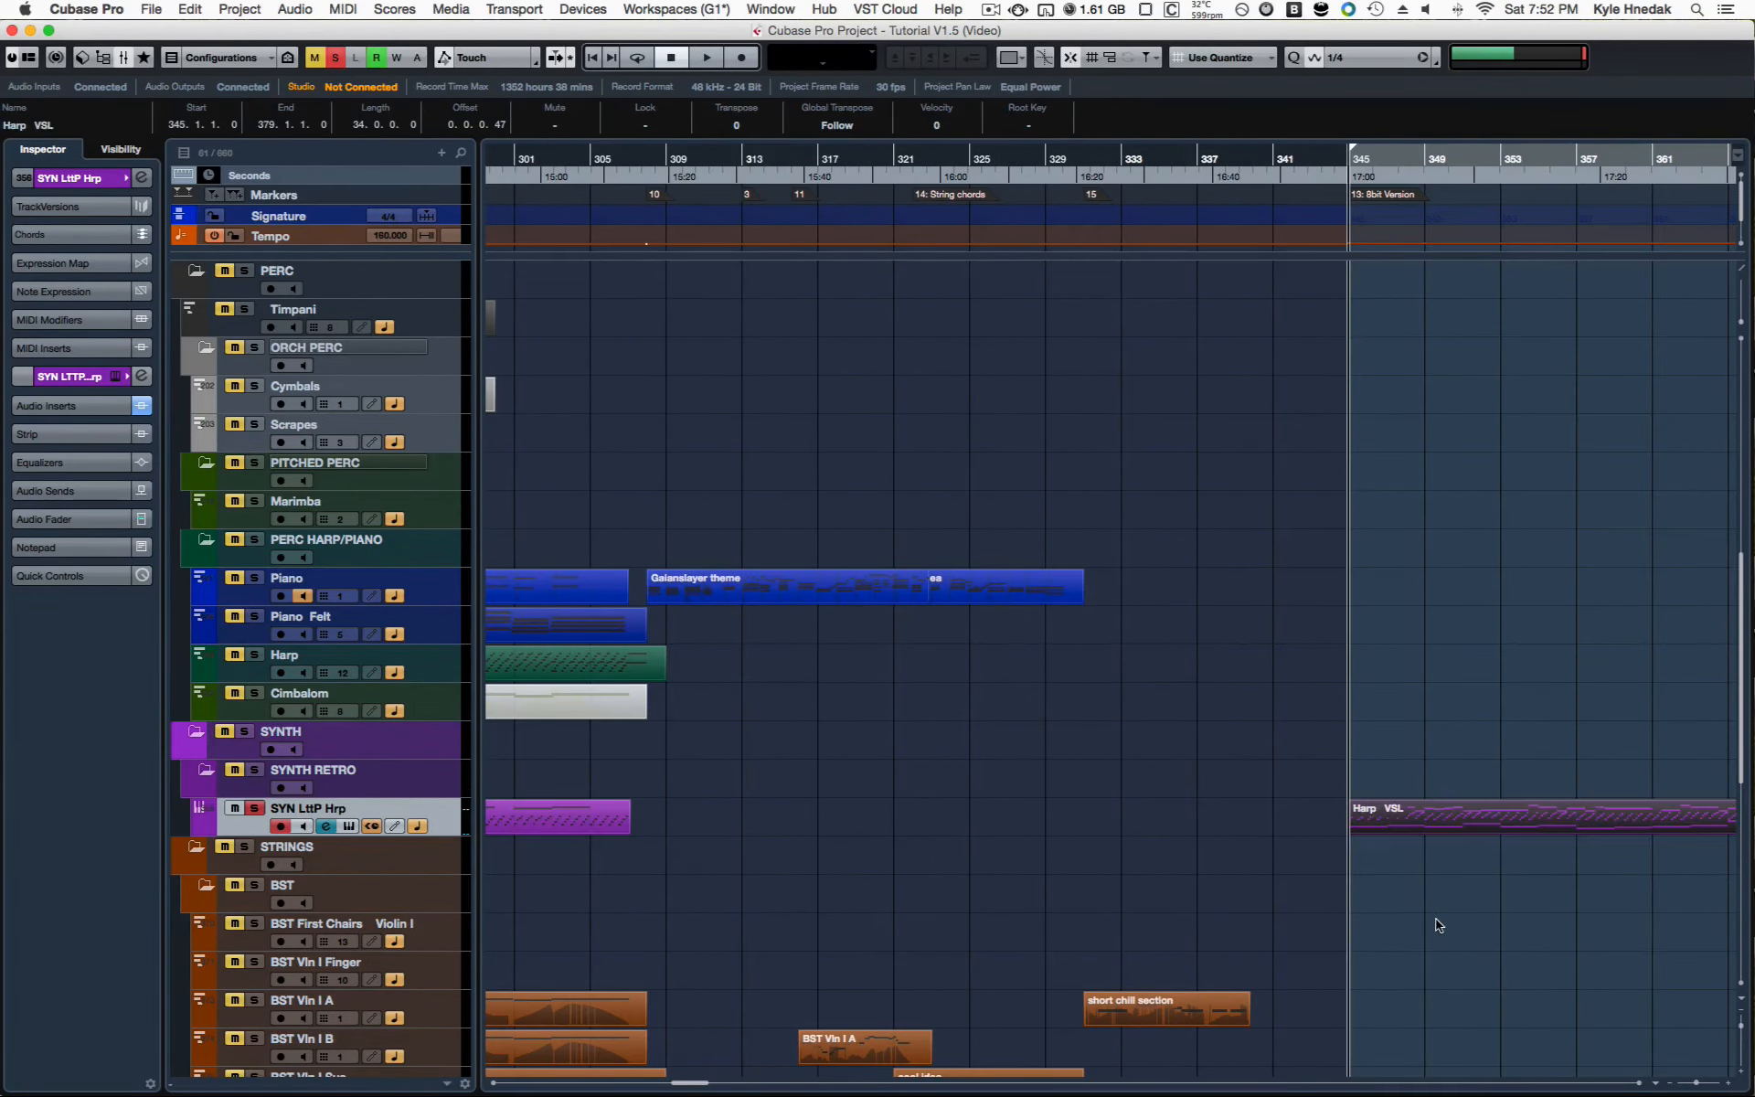
pyautogui.hscroll(6, 1325, 647)
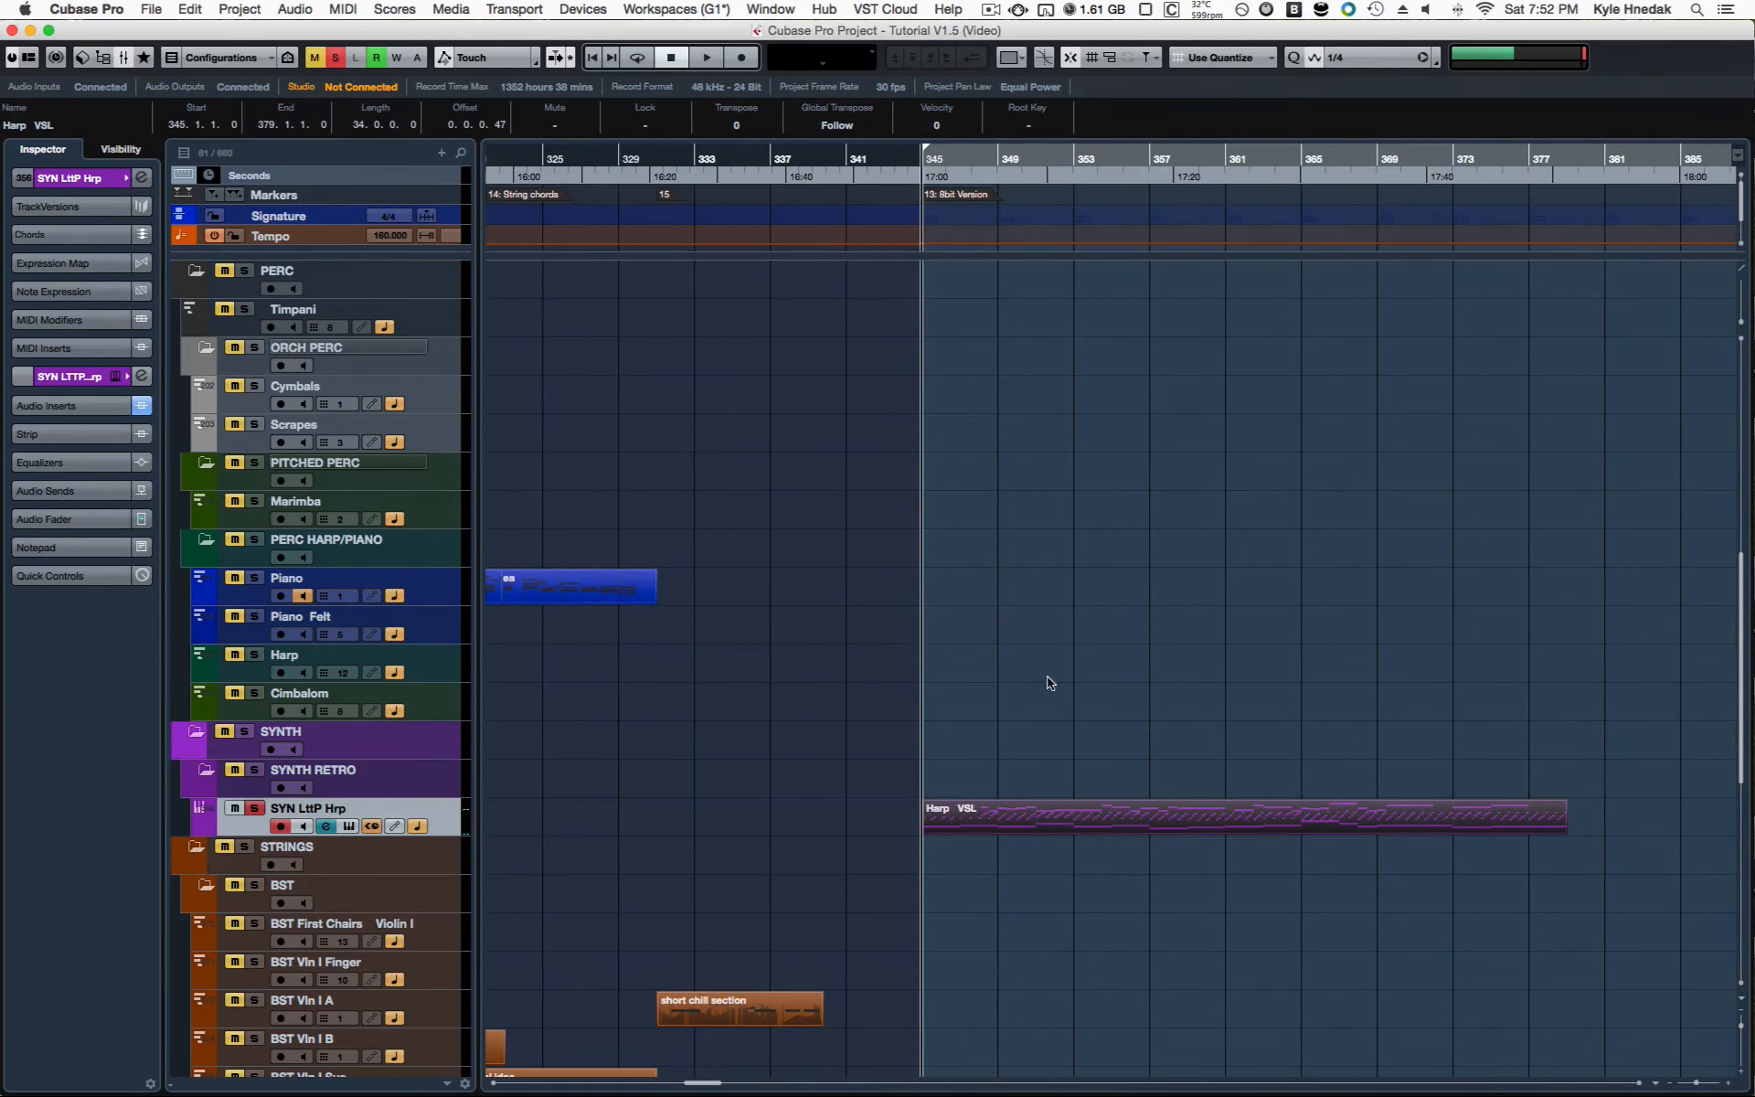
pyautogui.moveTo(1047, 676); pyautogui.dragTo(1093, 900)
pyautogui.press('space')
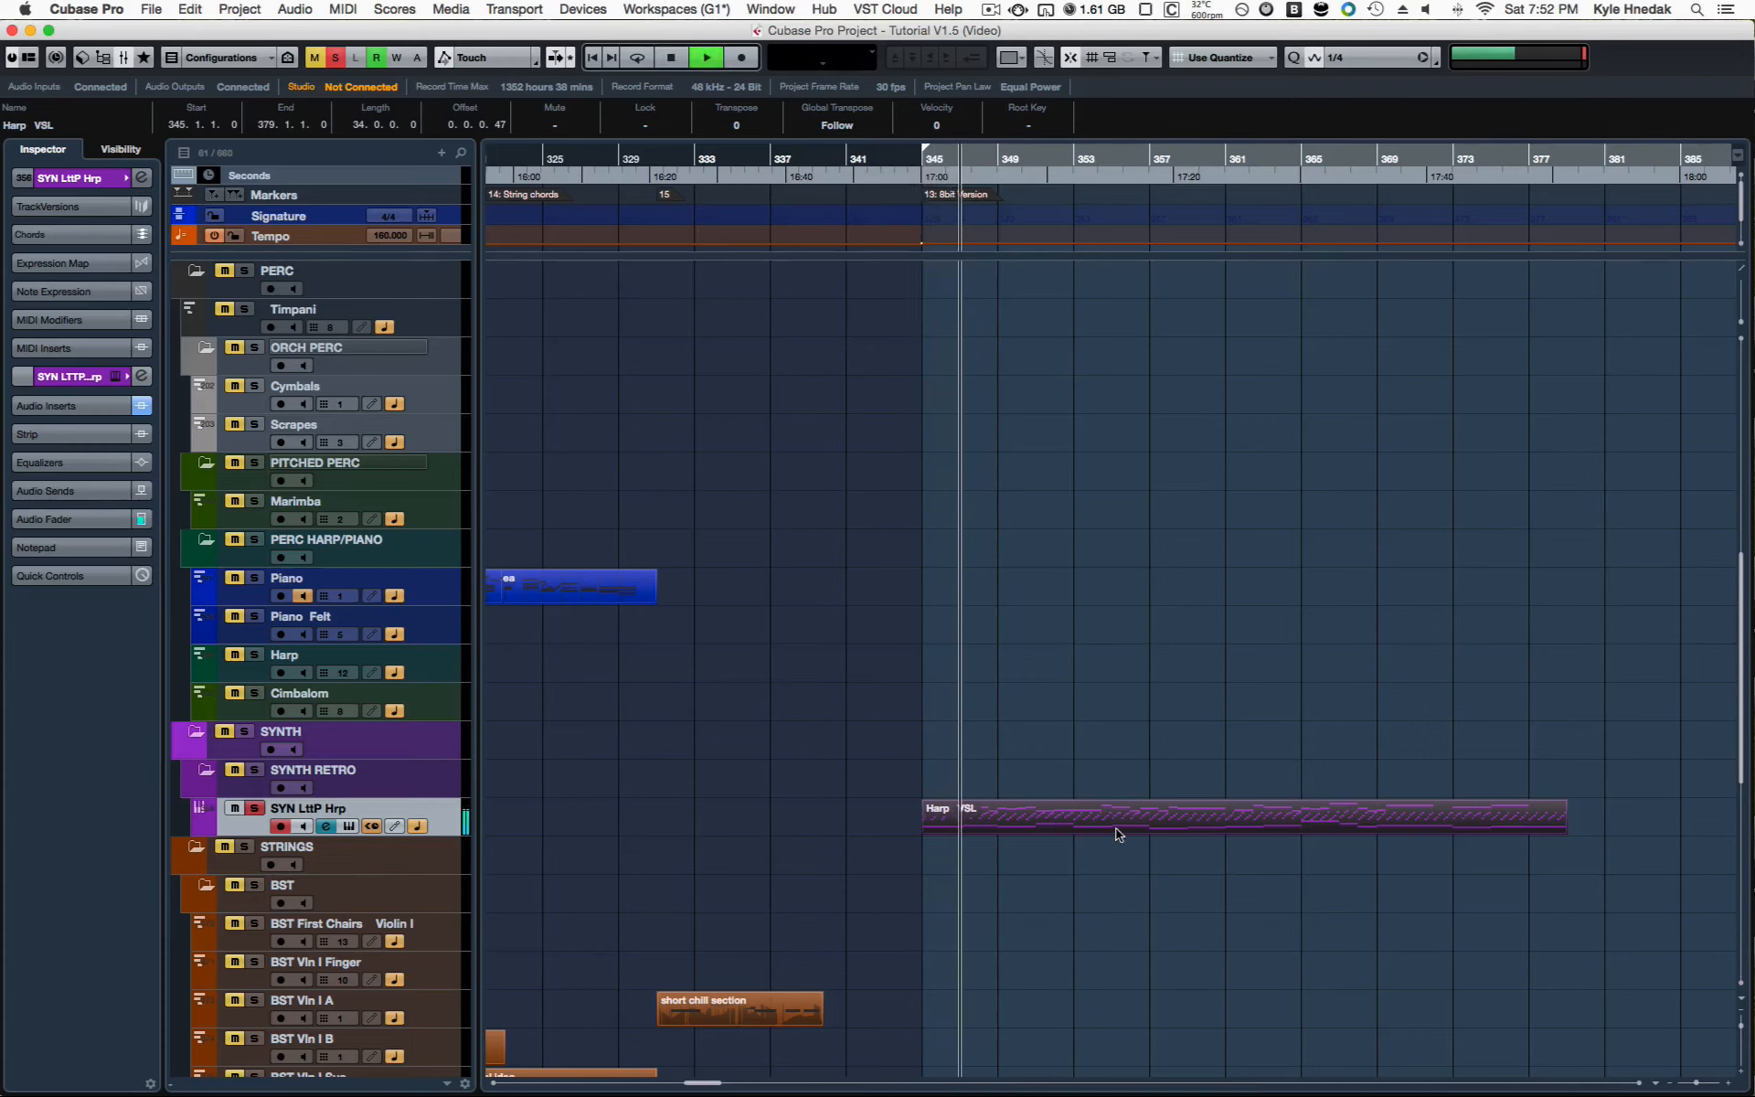
pyautogui.press('space')
# Step: Return to the Gaianslayer Theme section, clear the selection and place the playhead at about bar 284
pyautogui.hscroll(-10, 919, 752)
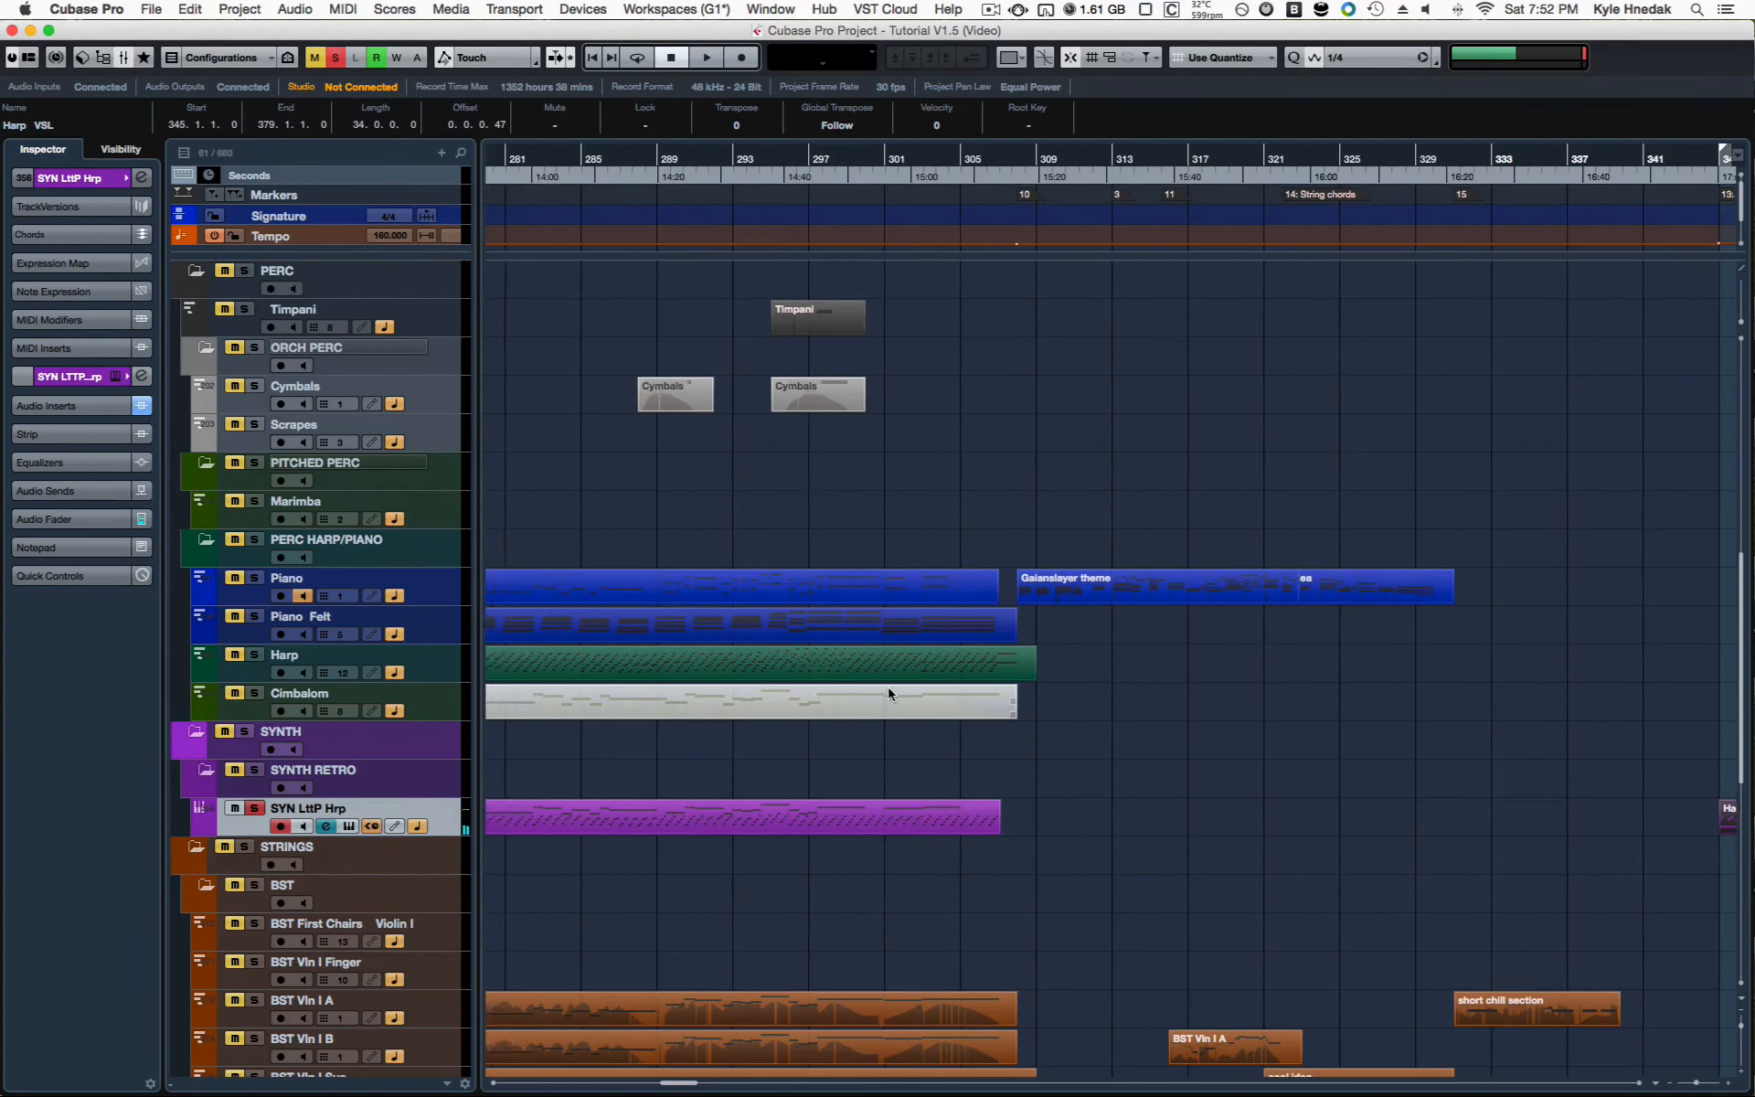
pyautogui.click(799, 528)
pyautogui.click(818, 146)
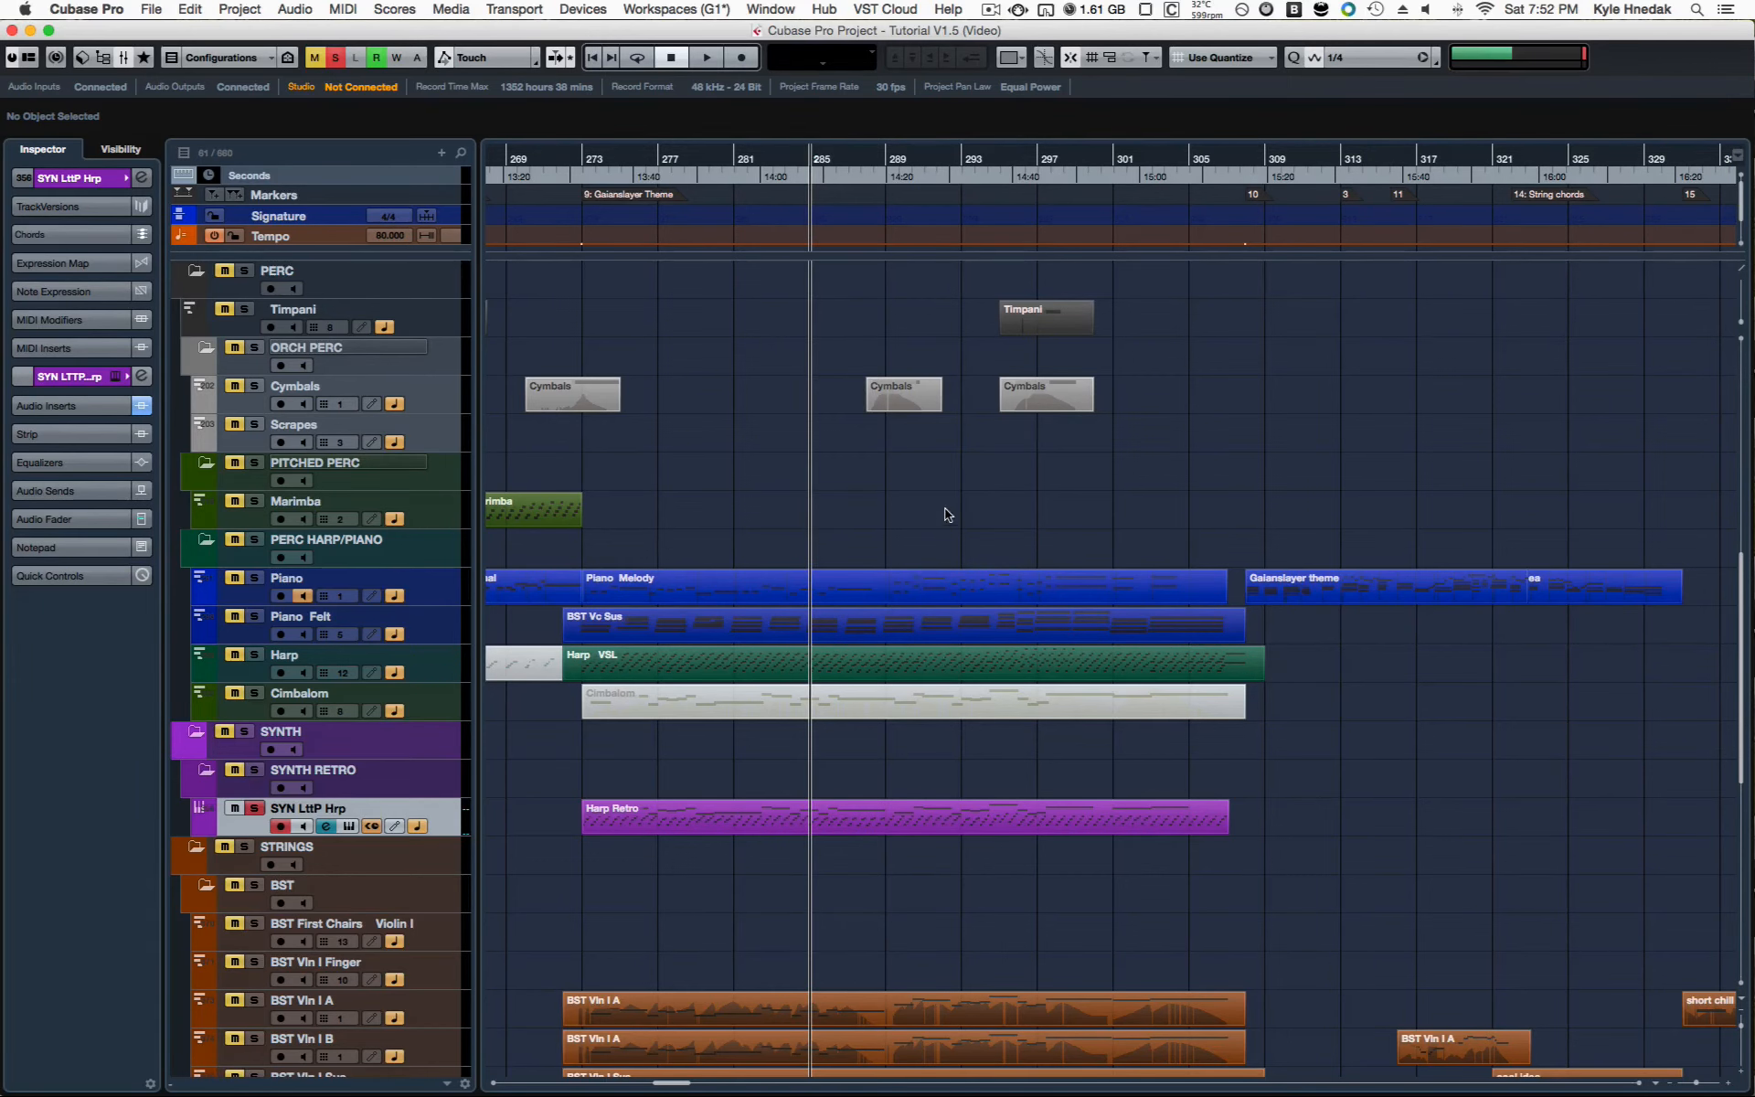
pyautogui.scroll(-3, 833, 528)
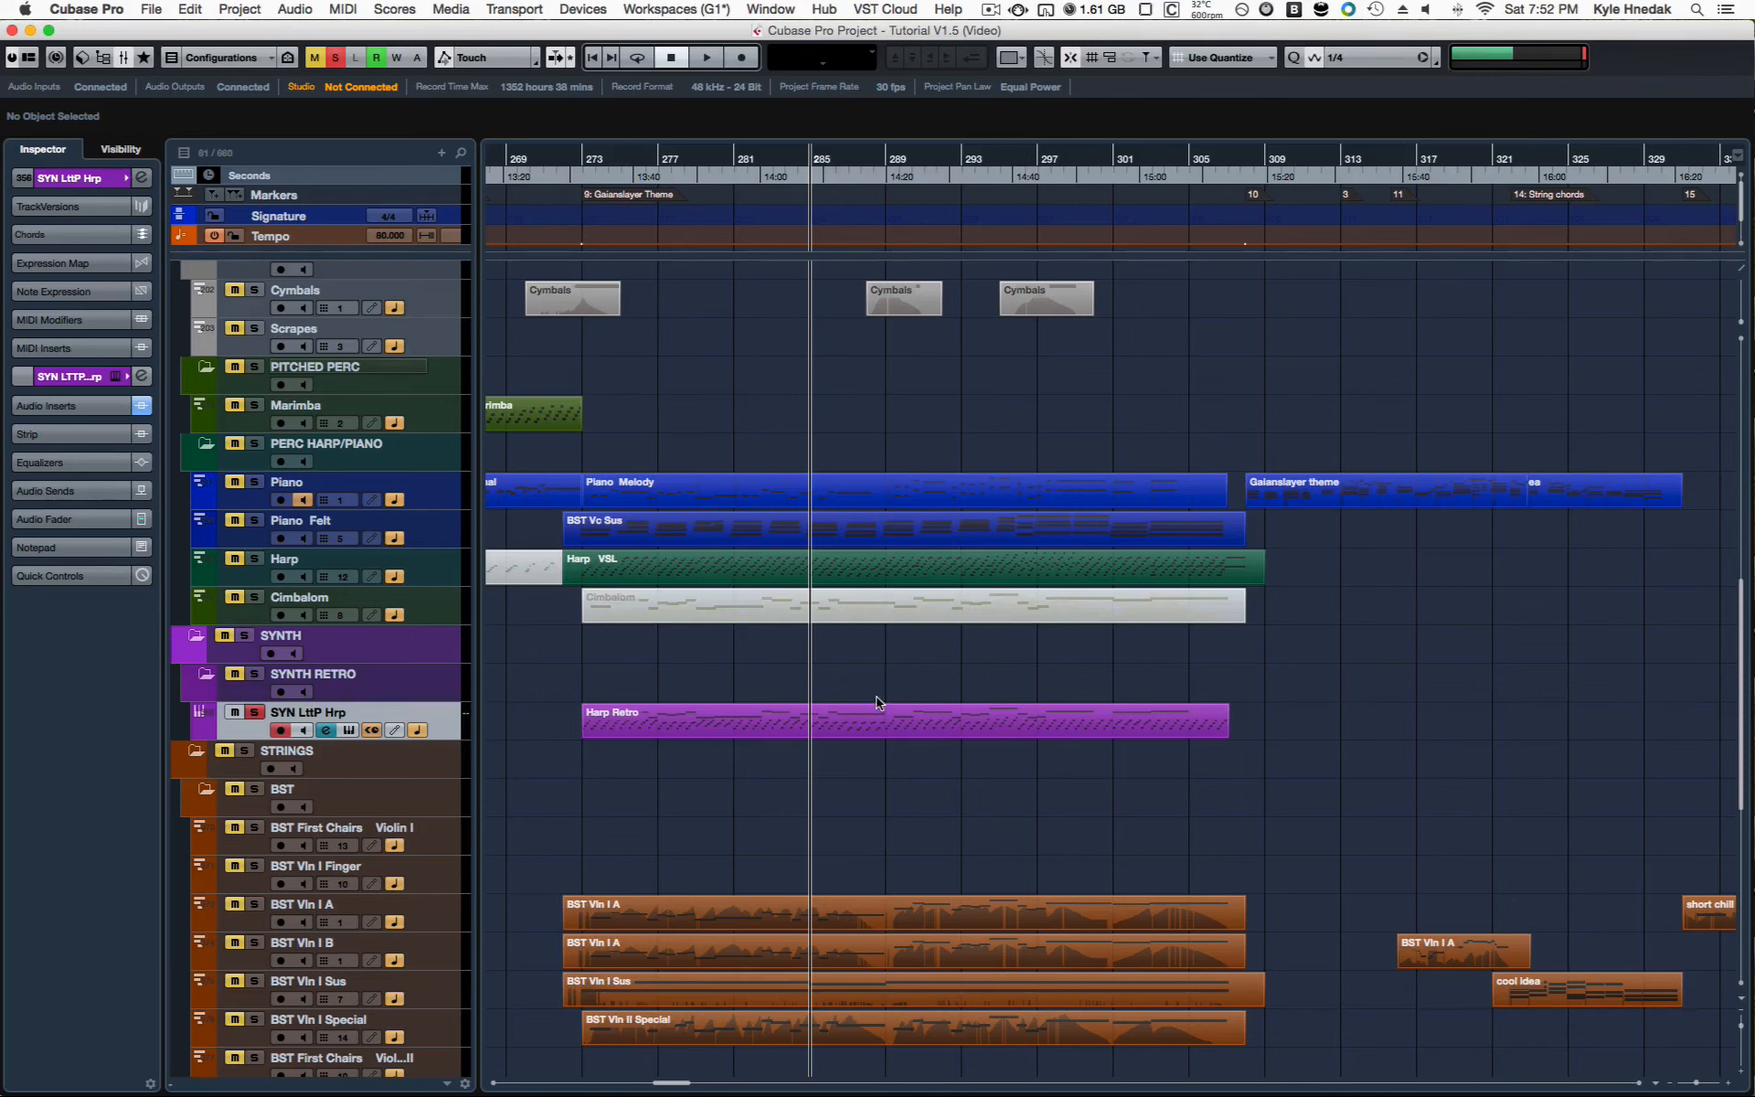
pyautogui.click(876, 731)
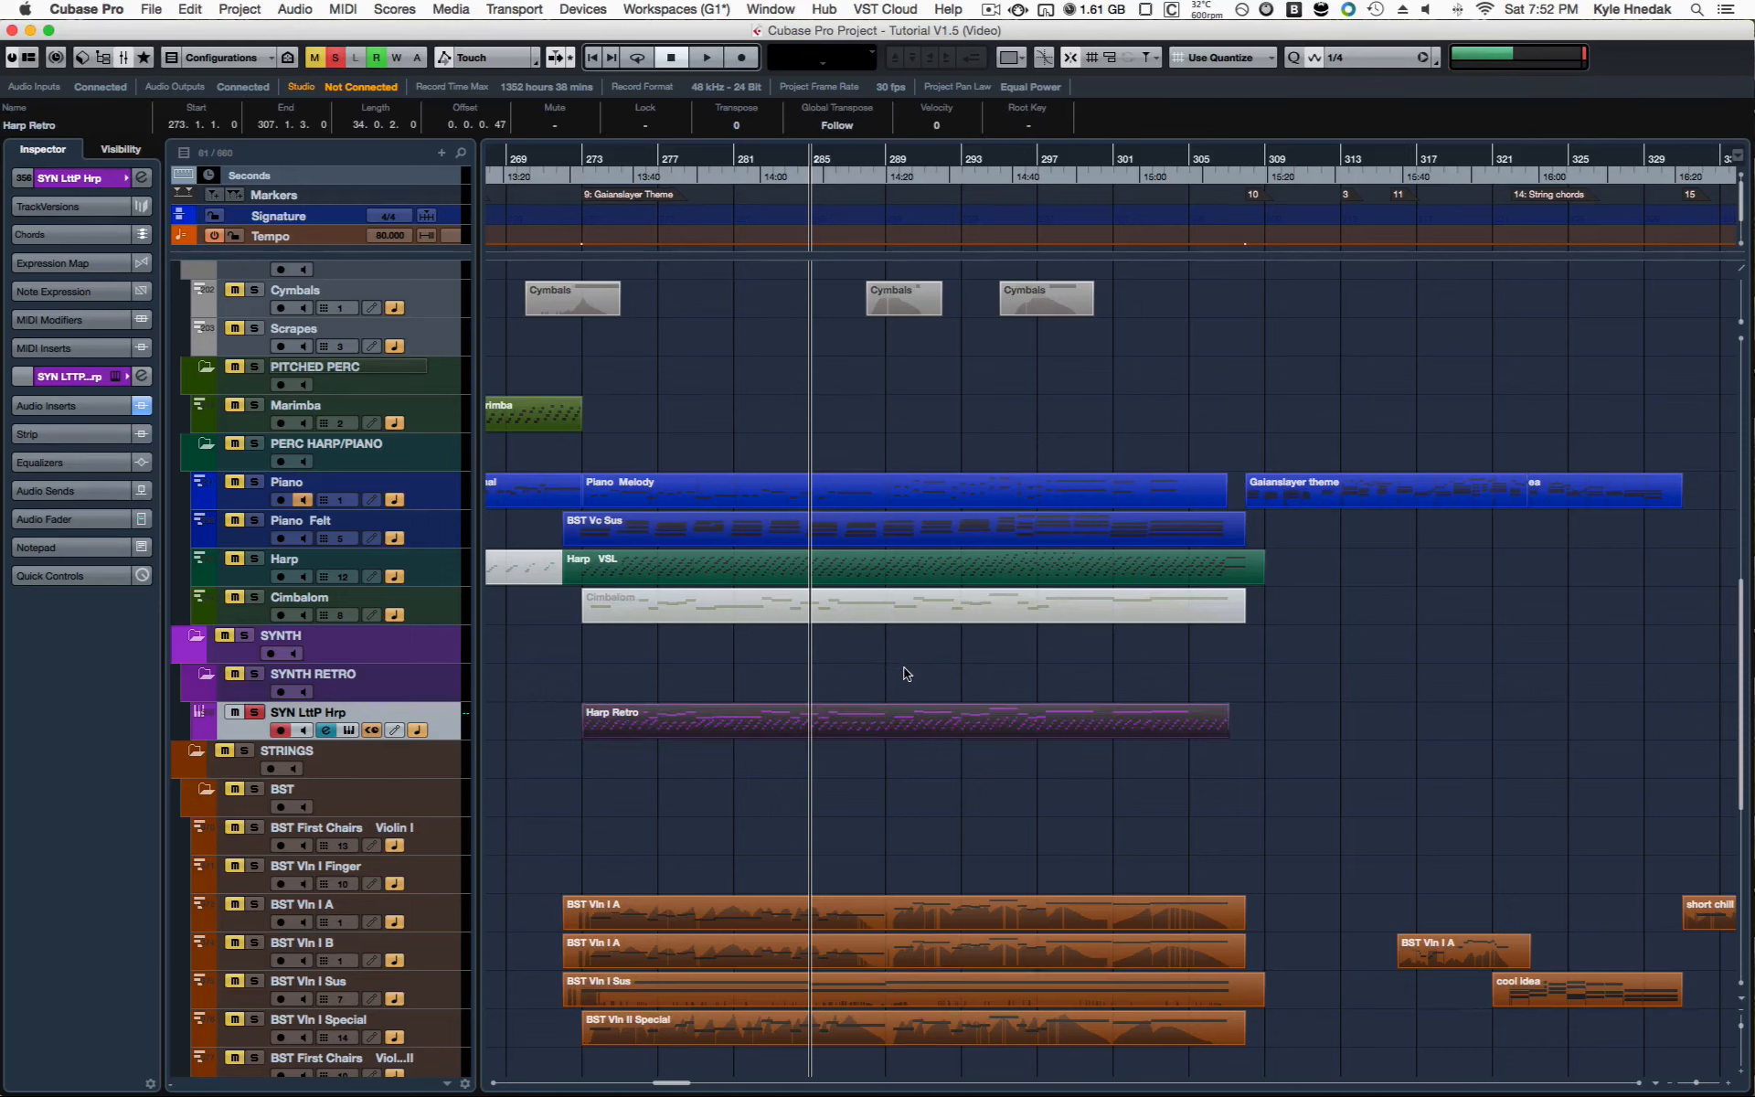
pyautogui.click(892, 687)
pyautogui.click(875, 722)
pyautogui.click(911, 647)
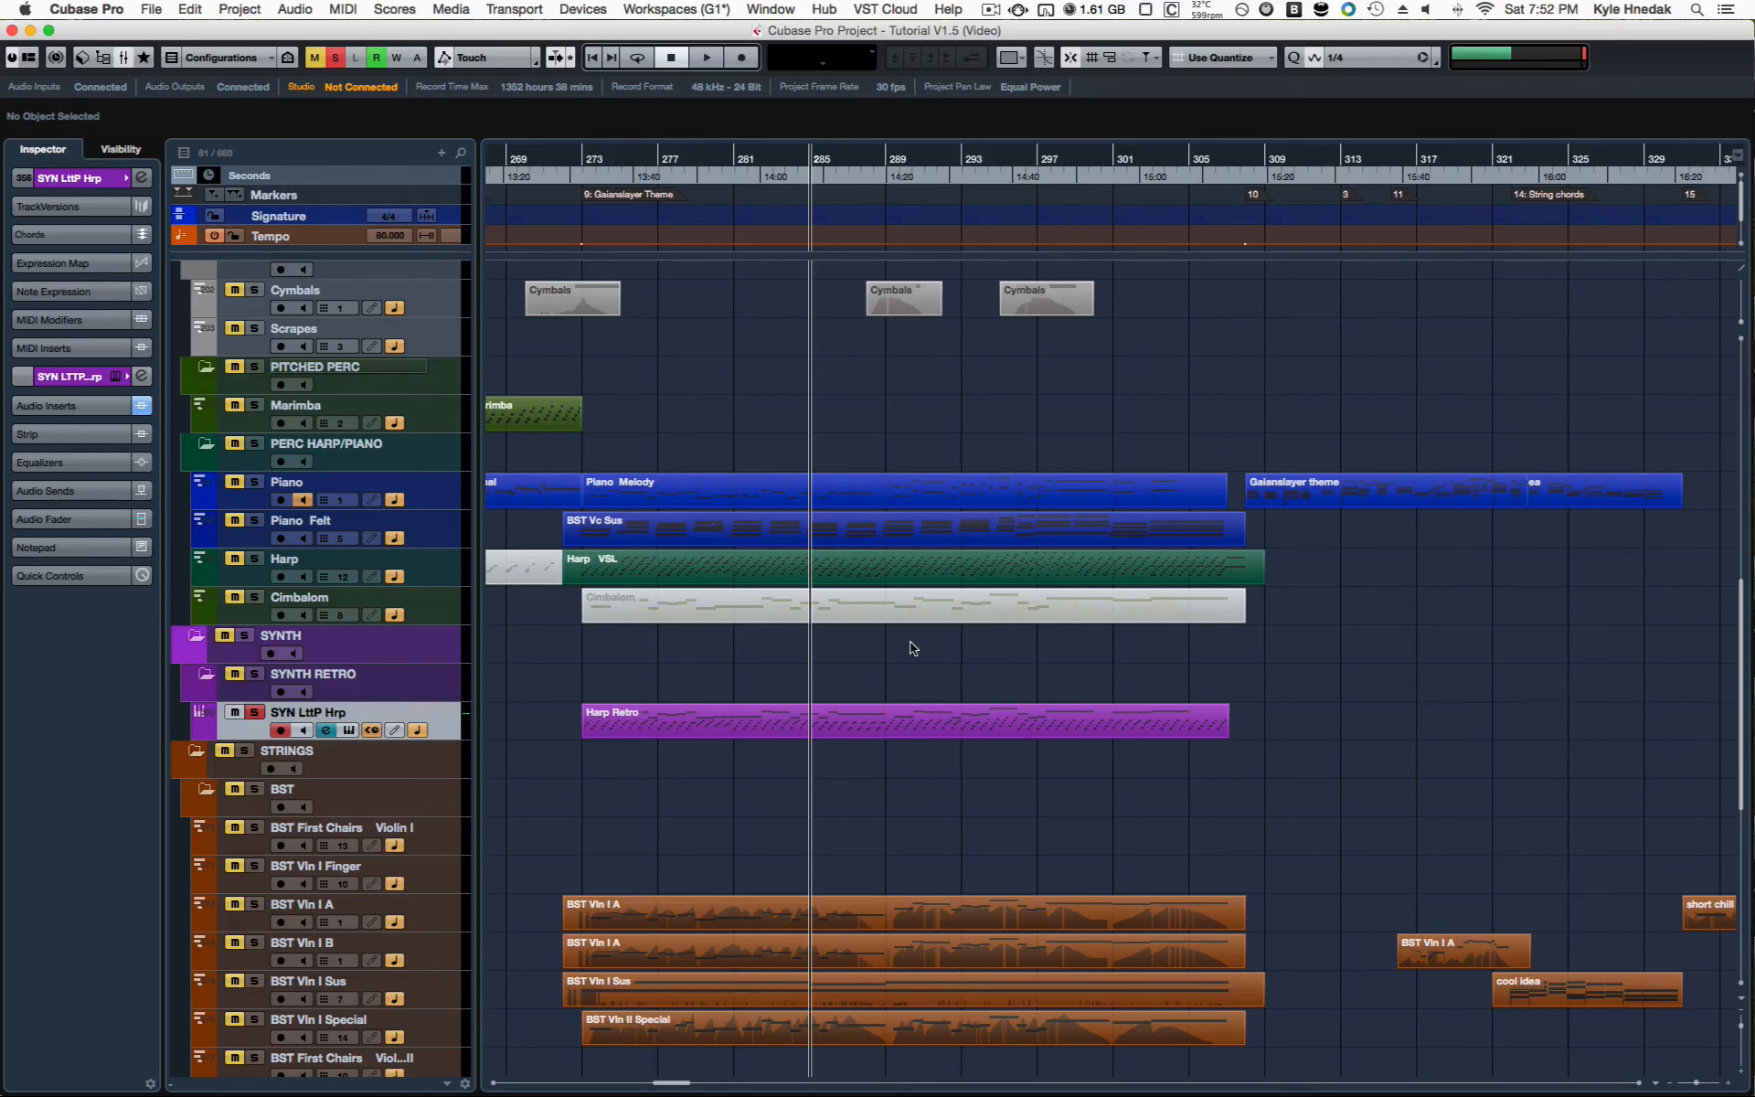
# Step: Mute the Harp Retro part, then unsolo and mute the SYN LttP Hrp track
pyautogui.click(886, 727)
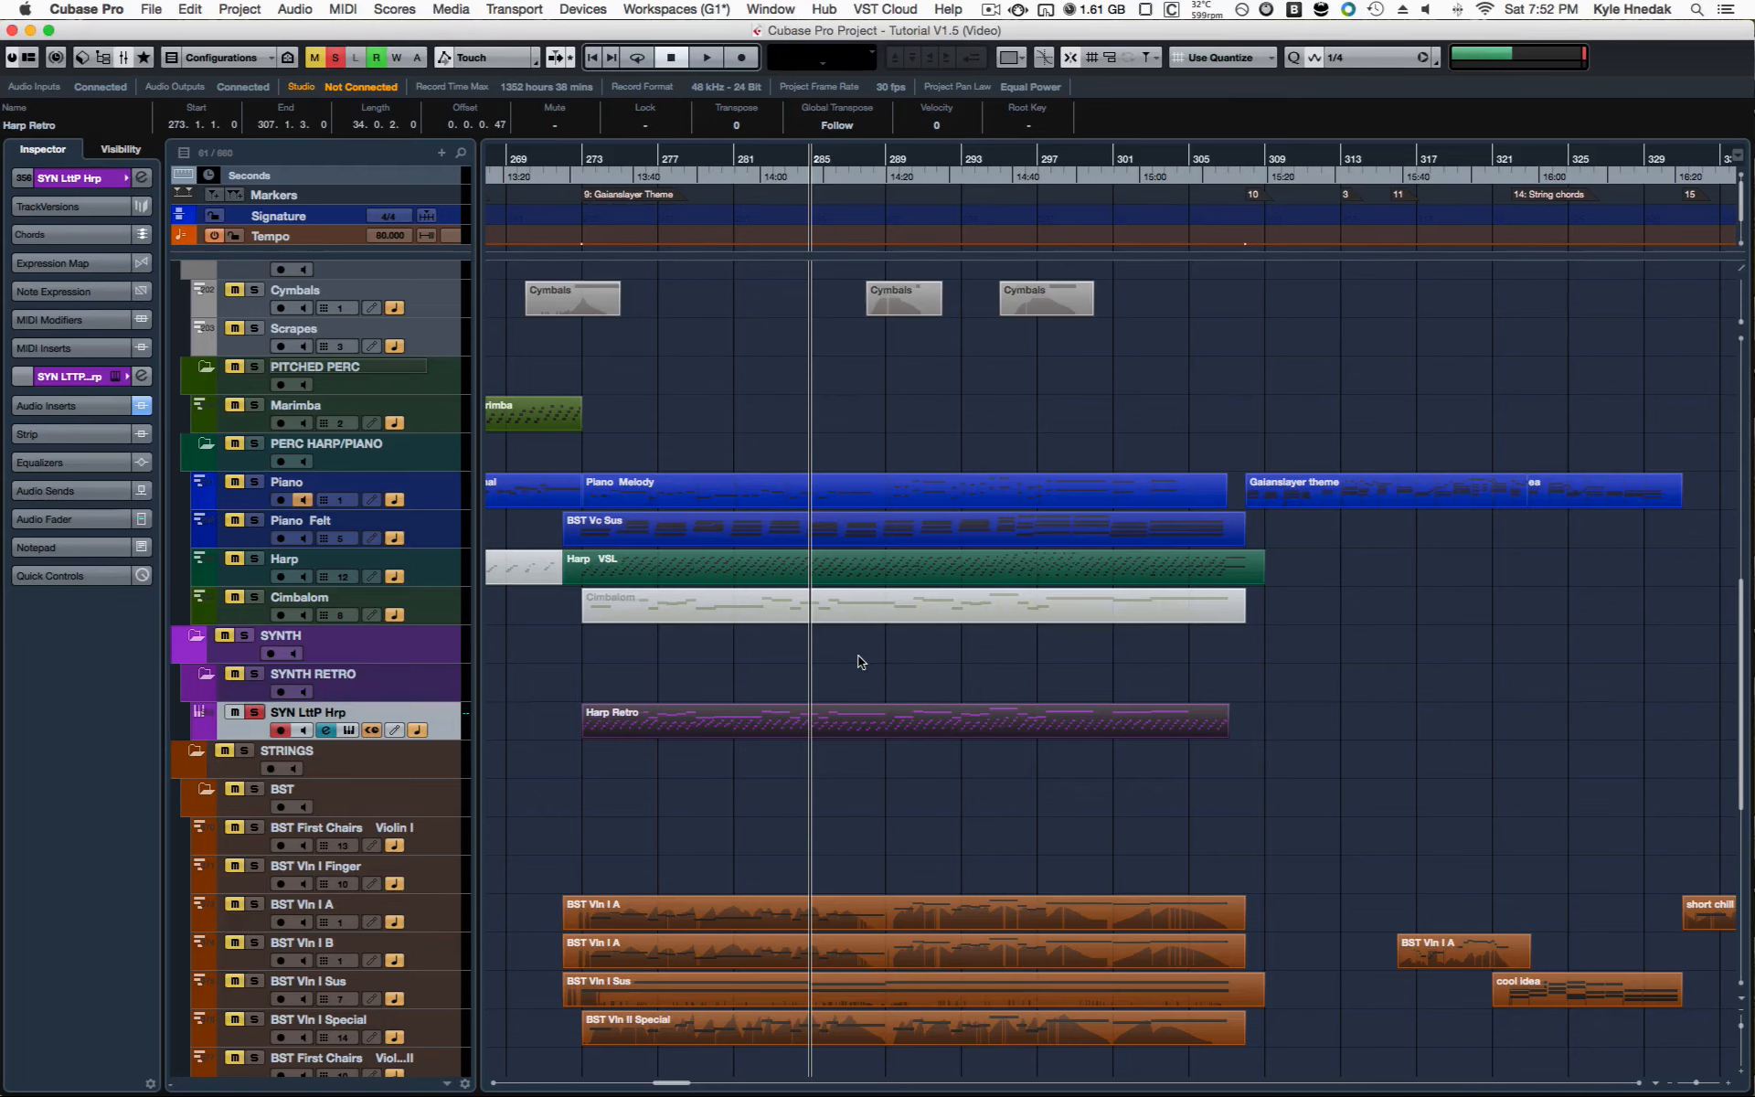
pyautogui.hotkey('shift', 'm')
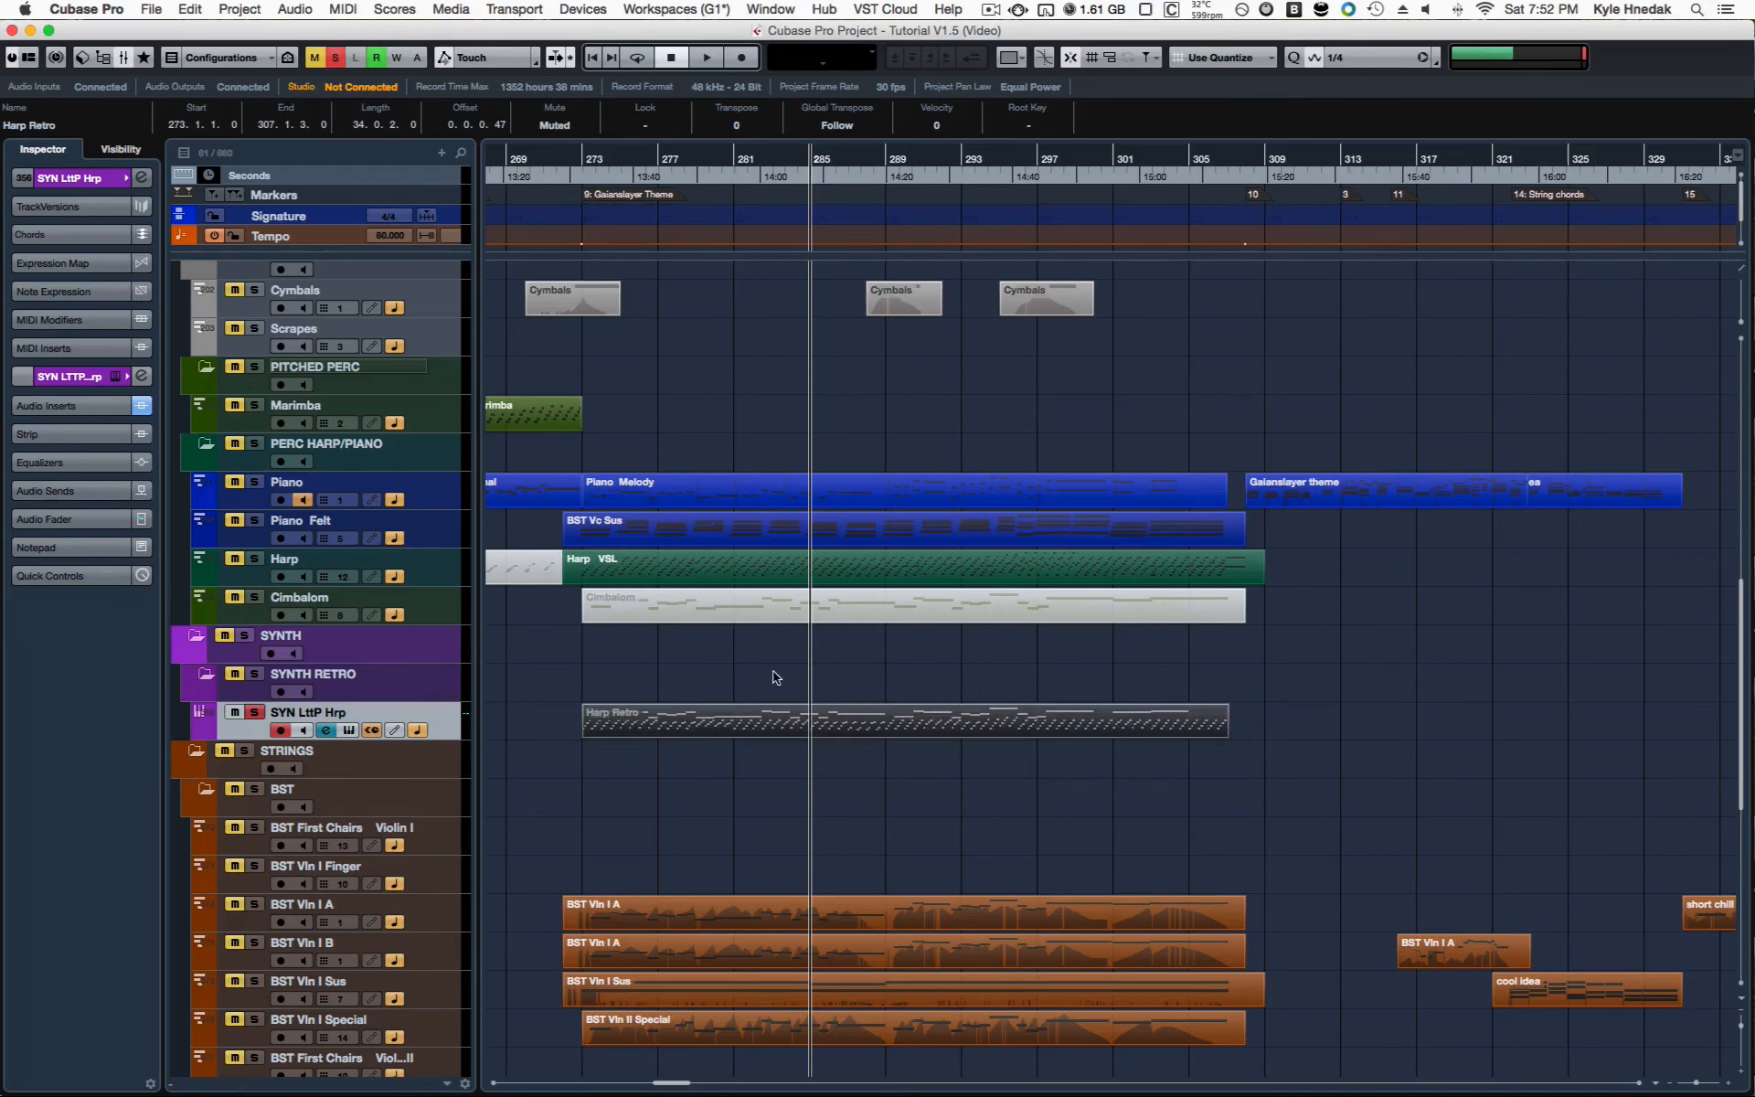
pyautogui.click(253, 712)
pyautogui.click(234, 712)
pyautogui.click(873, 665)
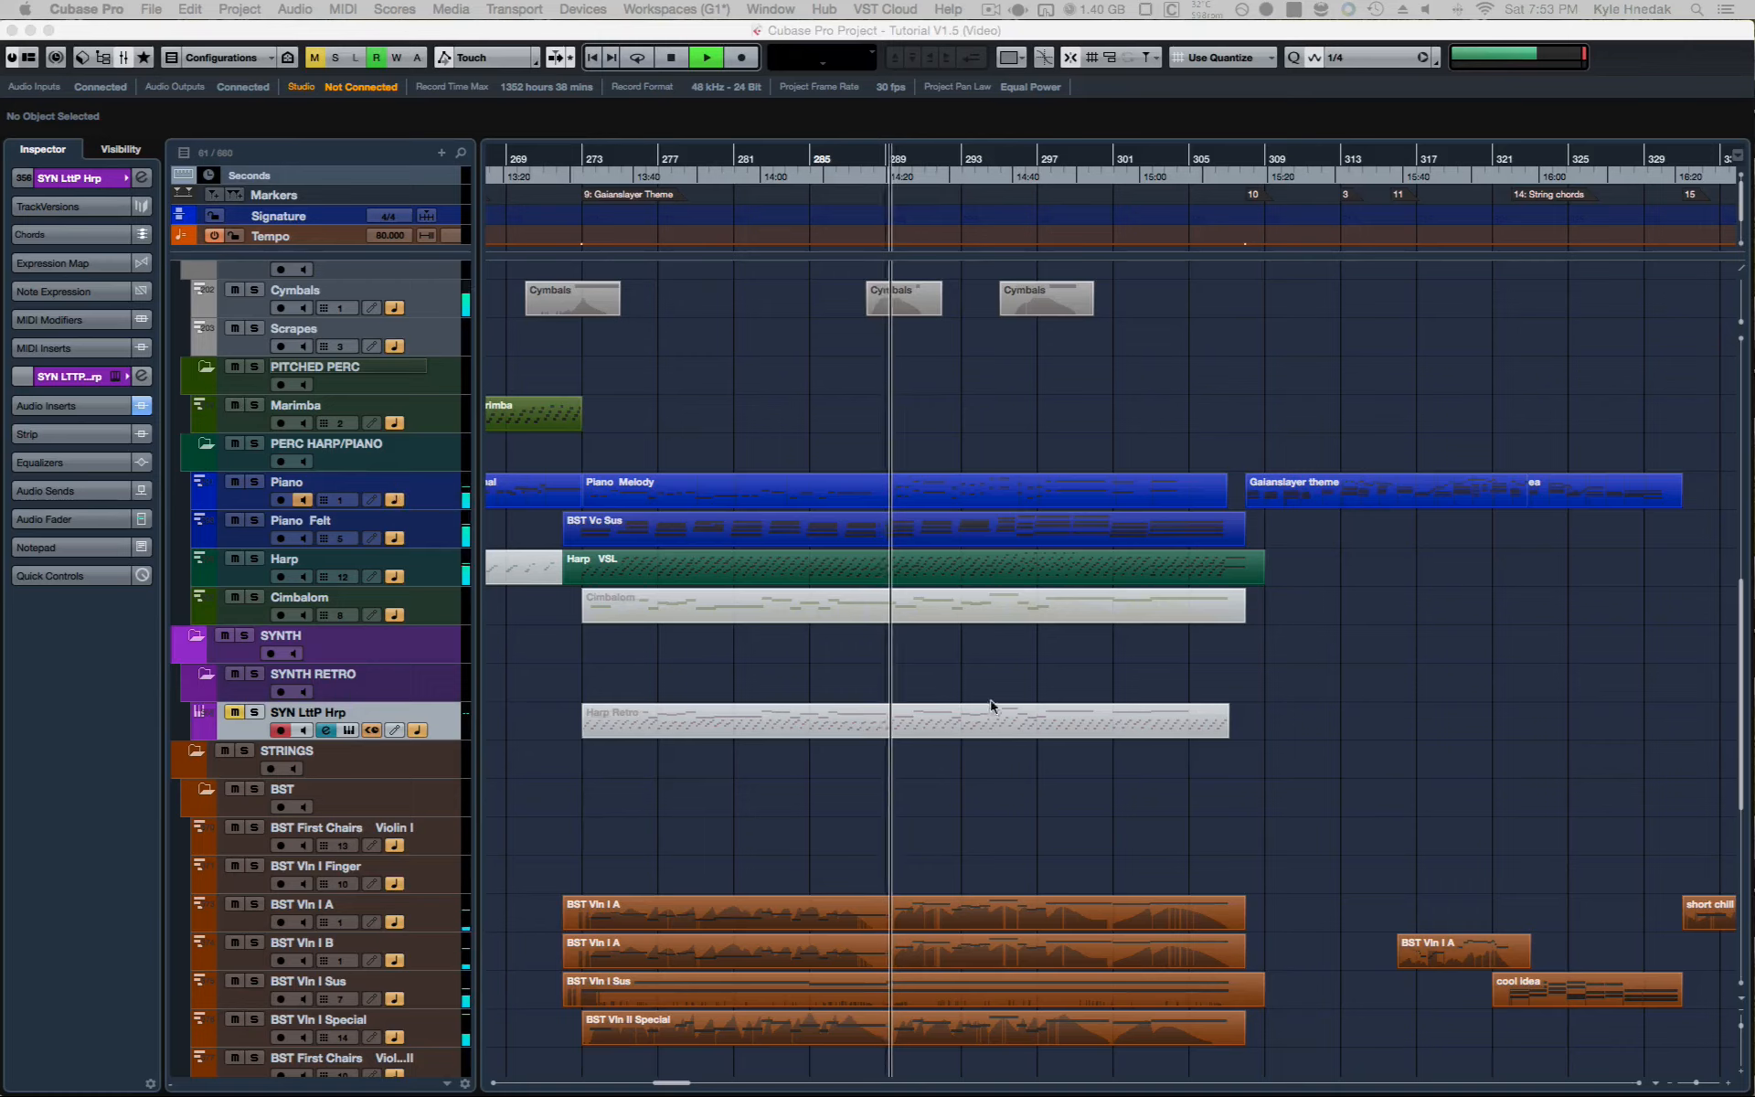
pyautogui.click(947, 658)
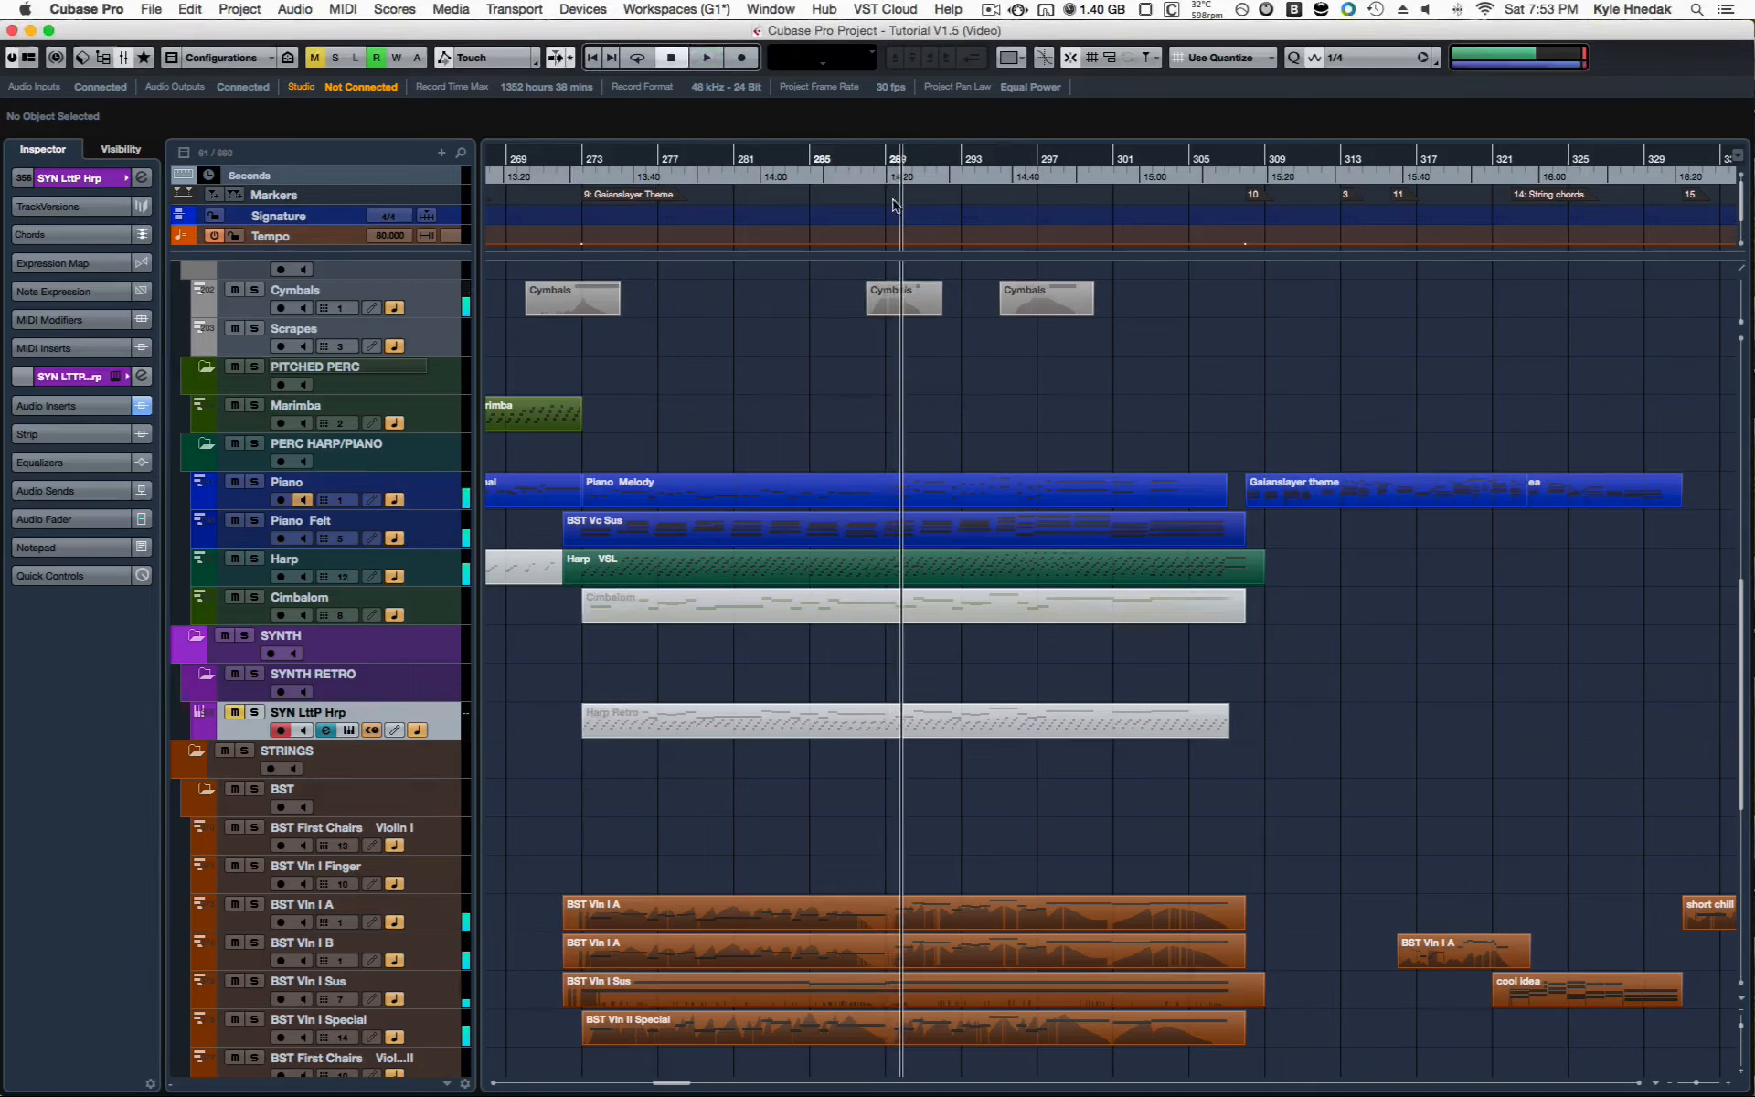